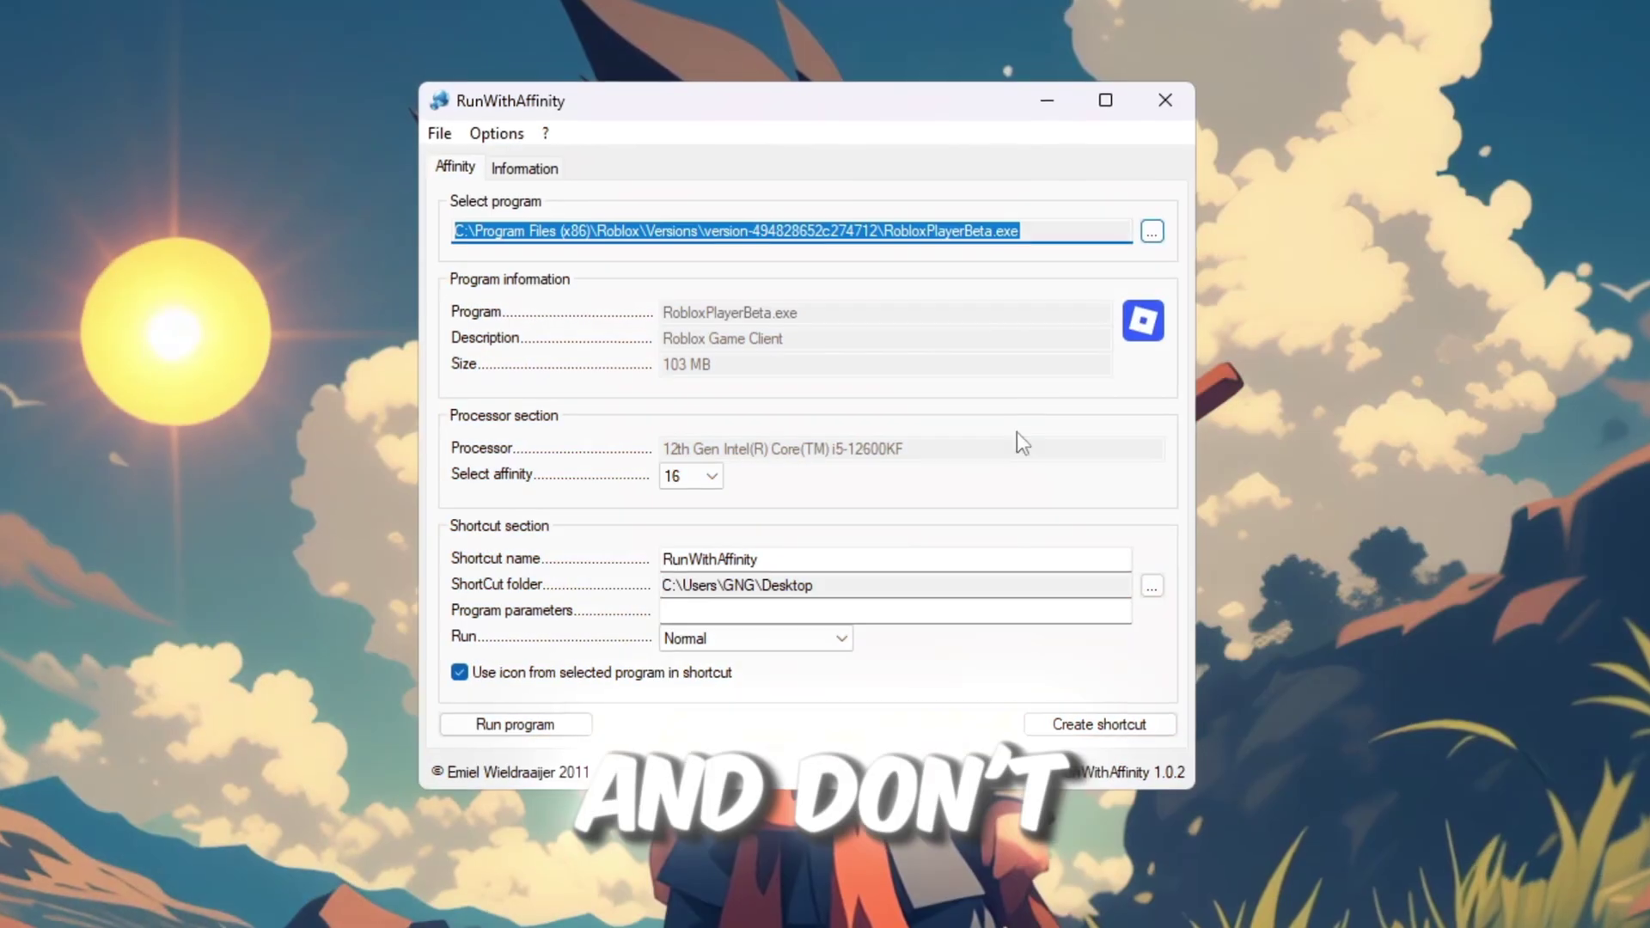
Start boosting Roblox from the GearUP Booster Home tab to reach server region selection.
click(710, 476)
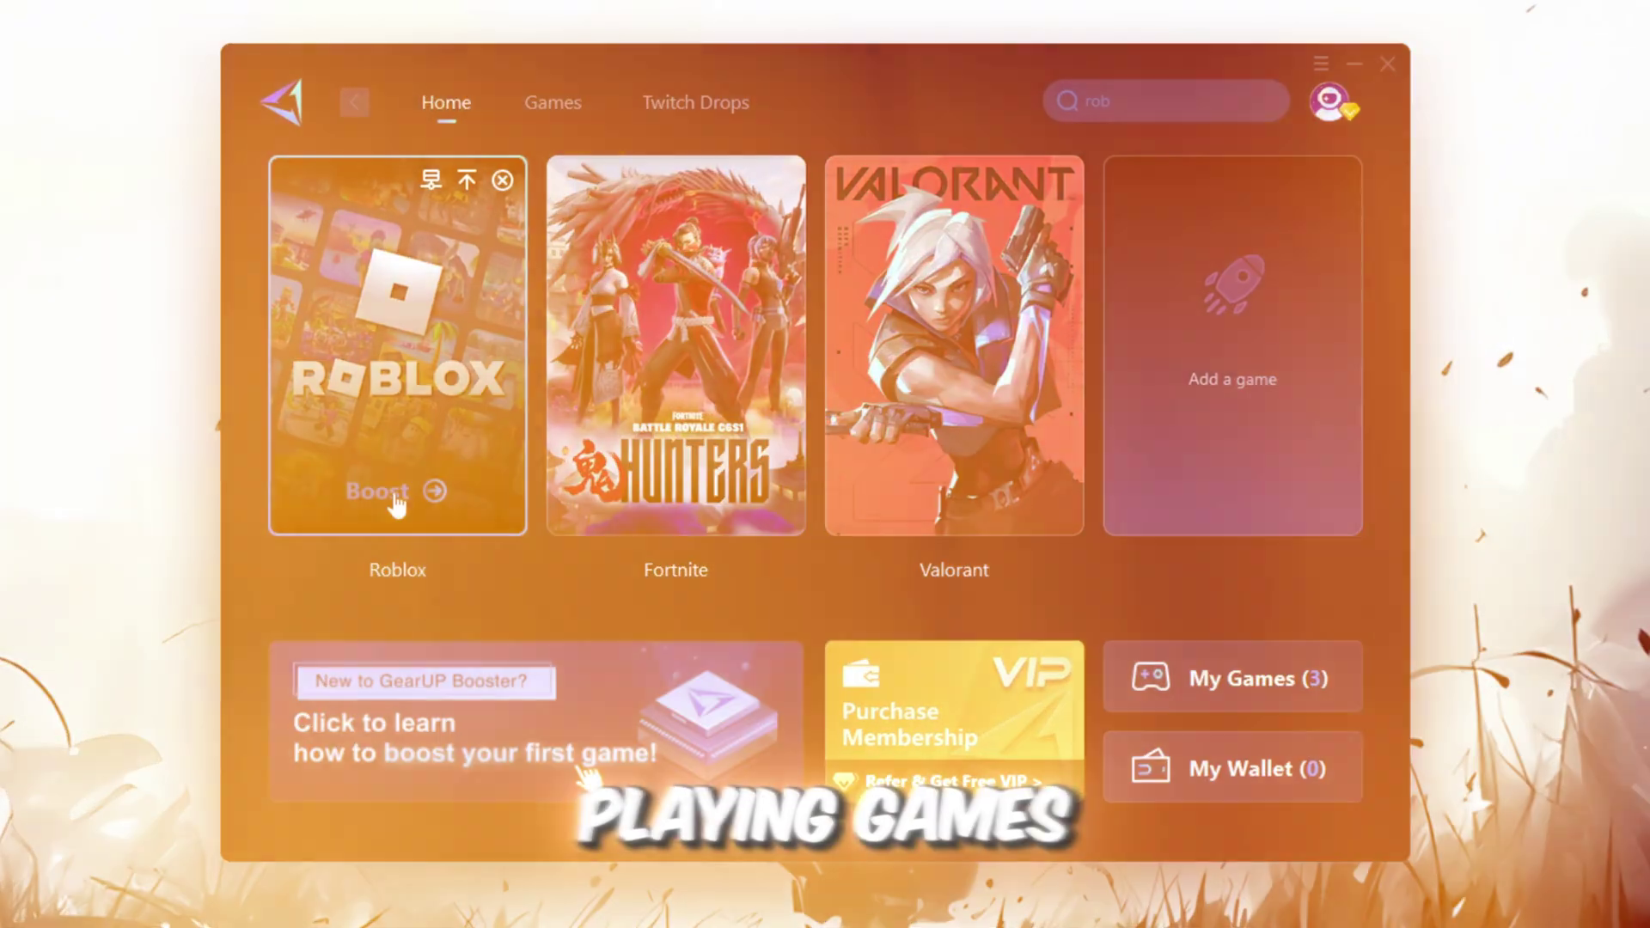
click(416, 507)
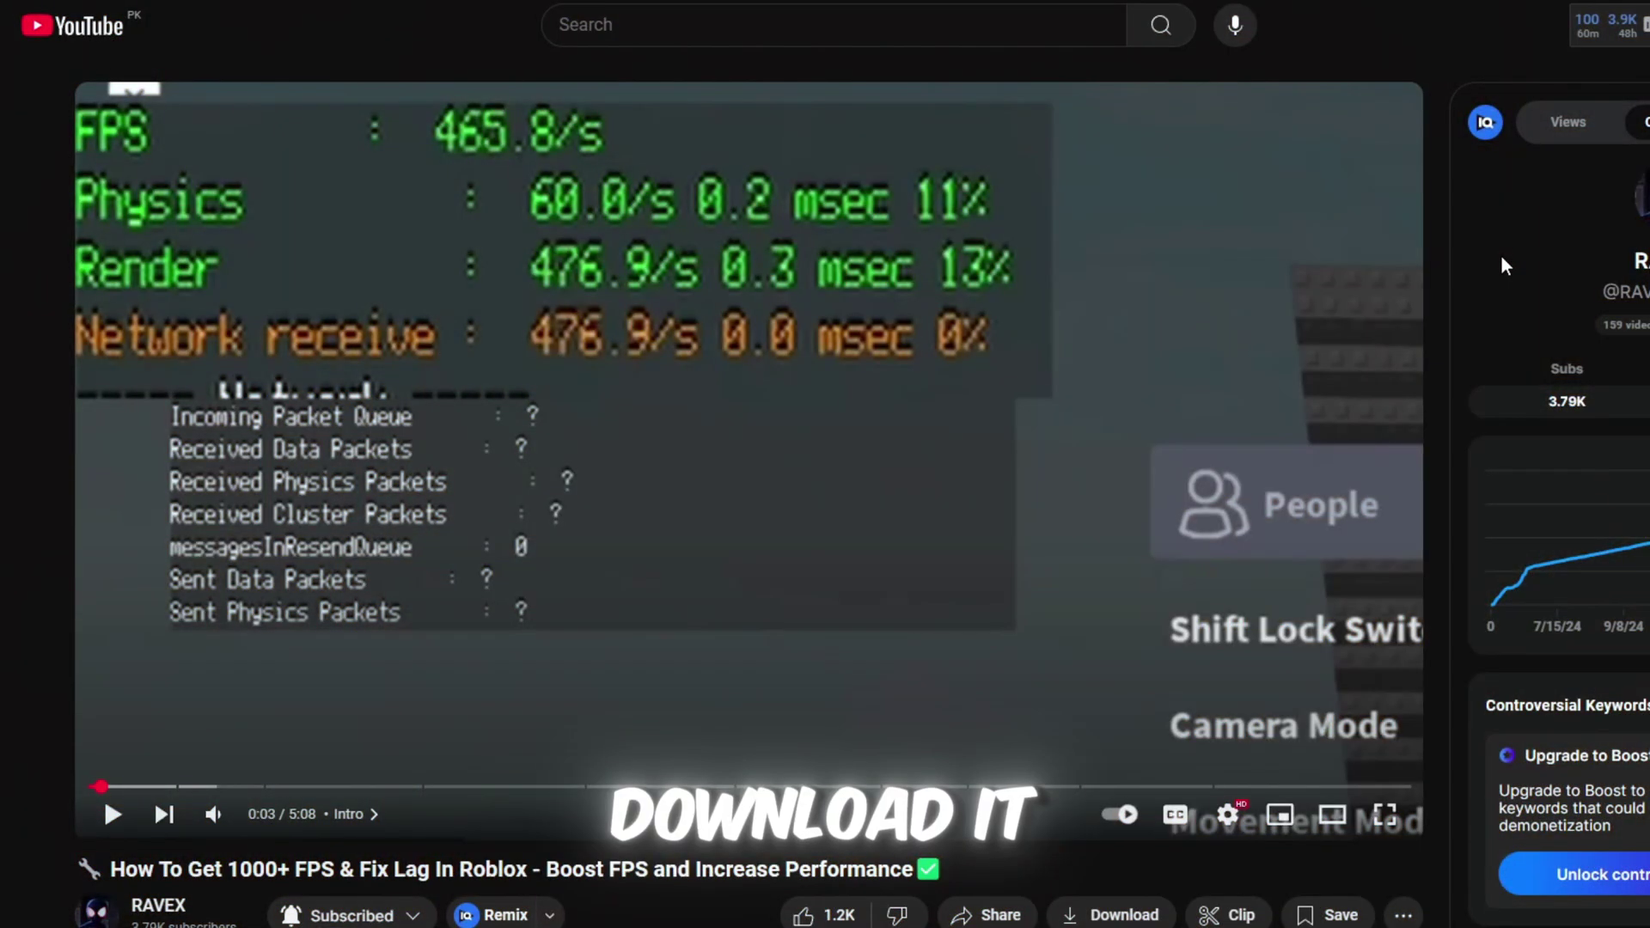
Scroll down the YouTube Roblox FPS tutorial page past its description.
scroll(1504, 265, down, 6)
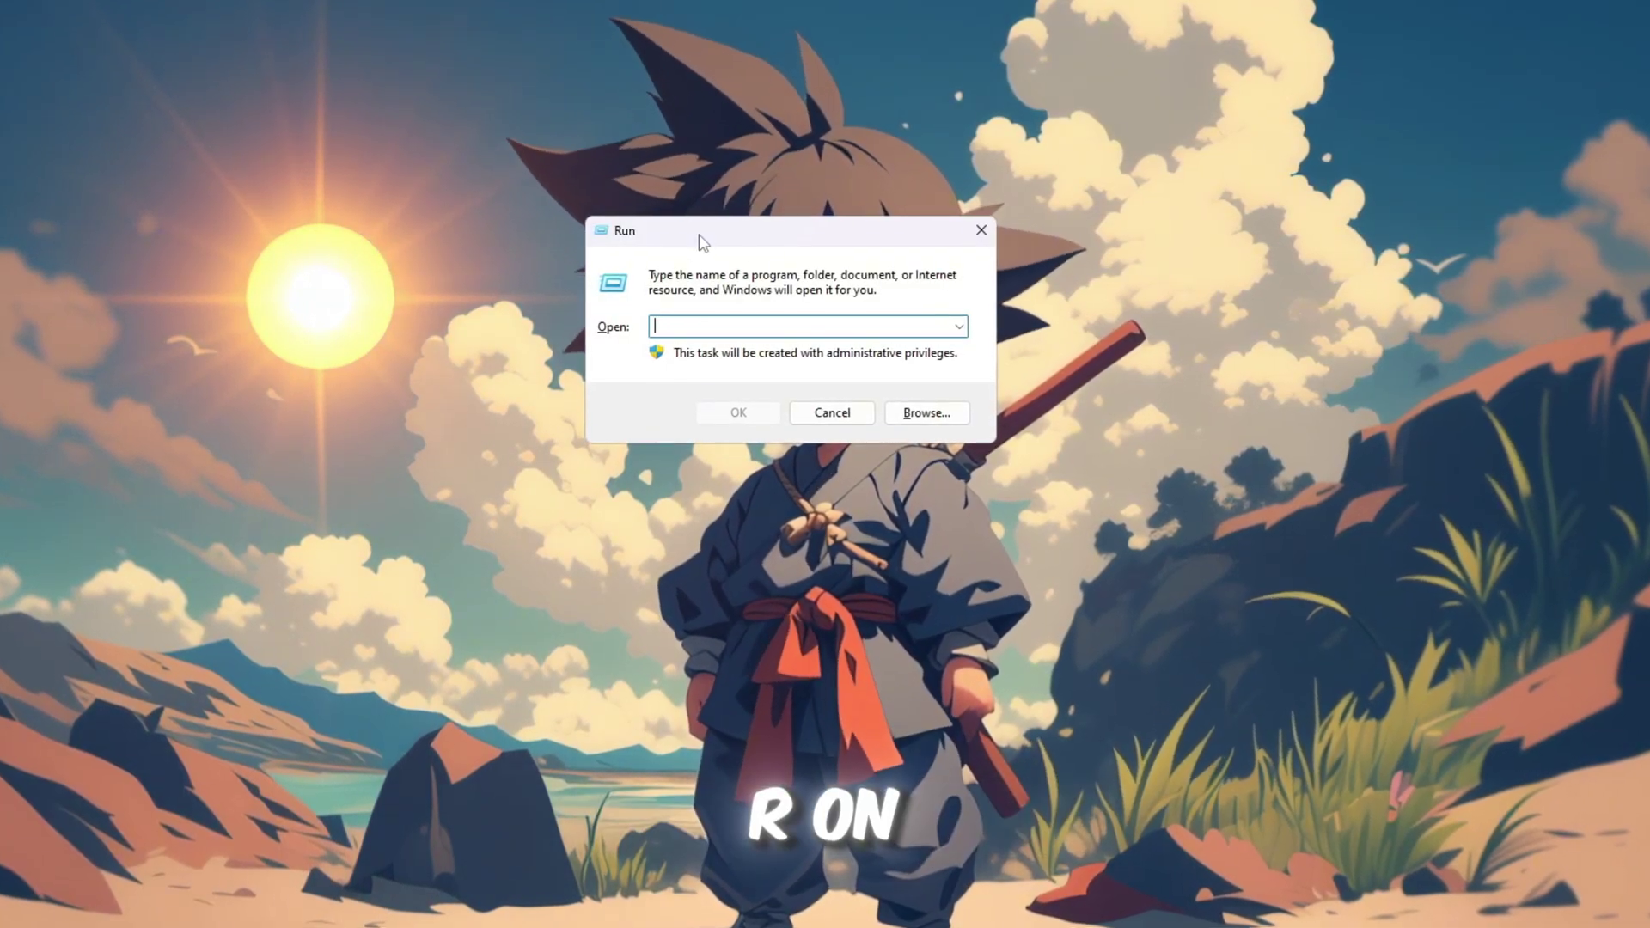
Launch the Group Policy Editor and expand Computer Configuration > Administrative Templates > System.
text(gpef)
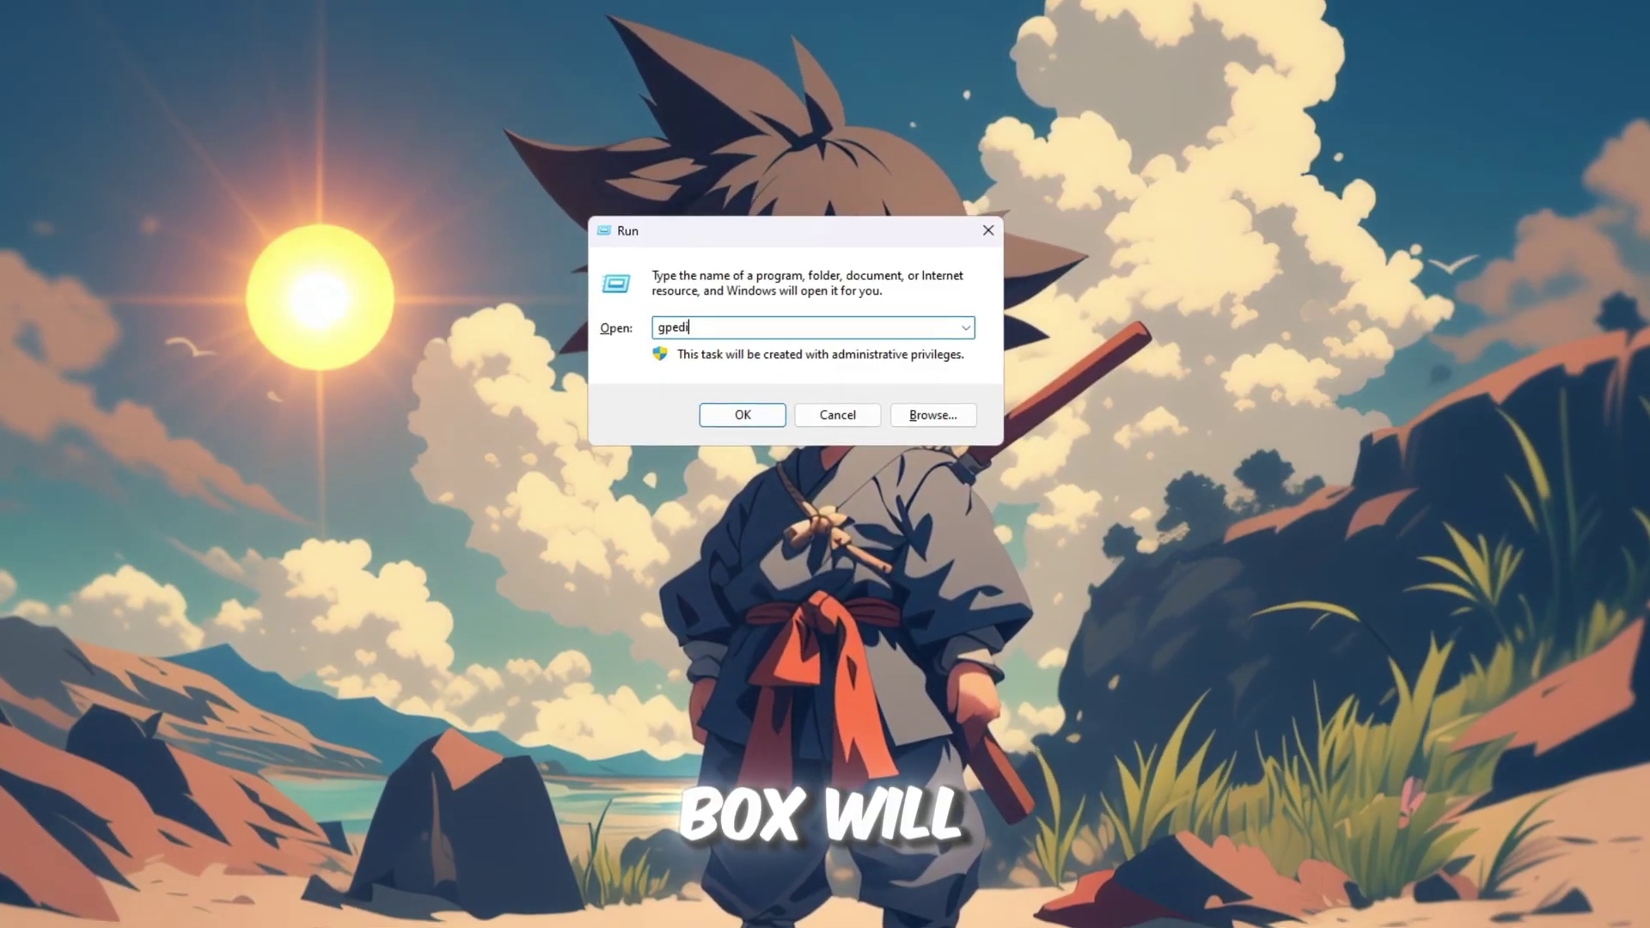
text(t.msc)
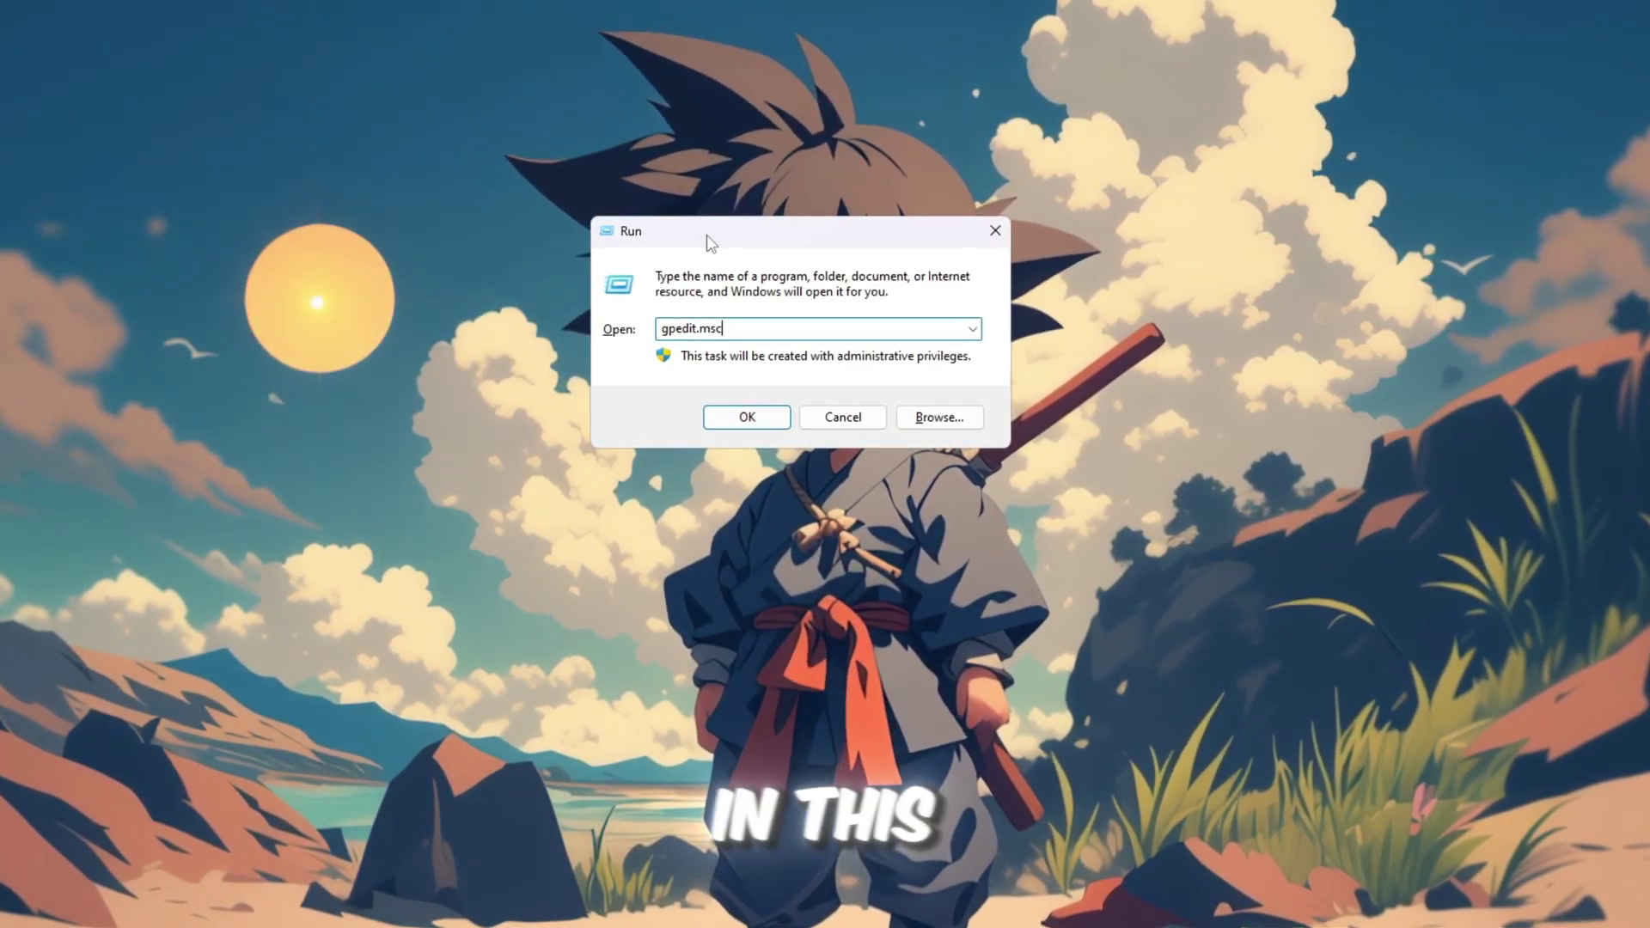
key(Return)
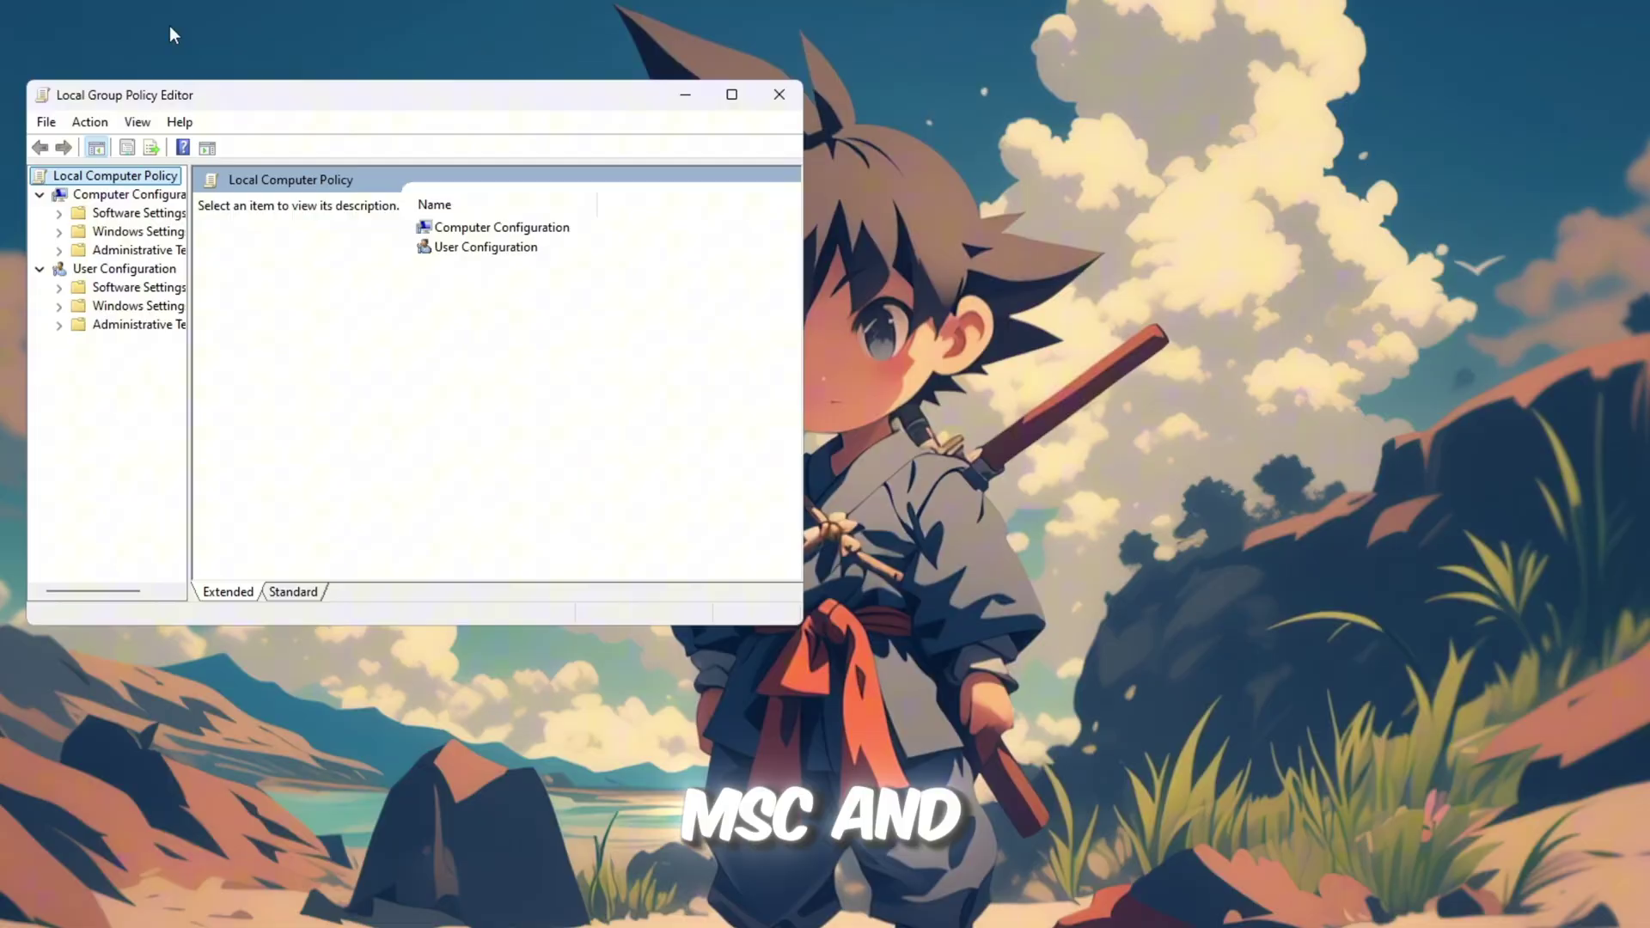
drag(405, 101, 779, 112)
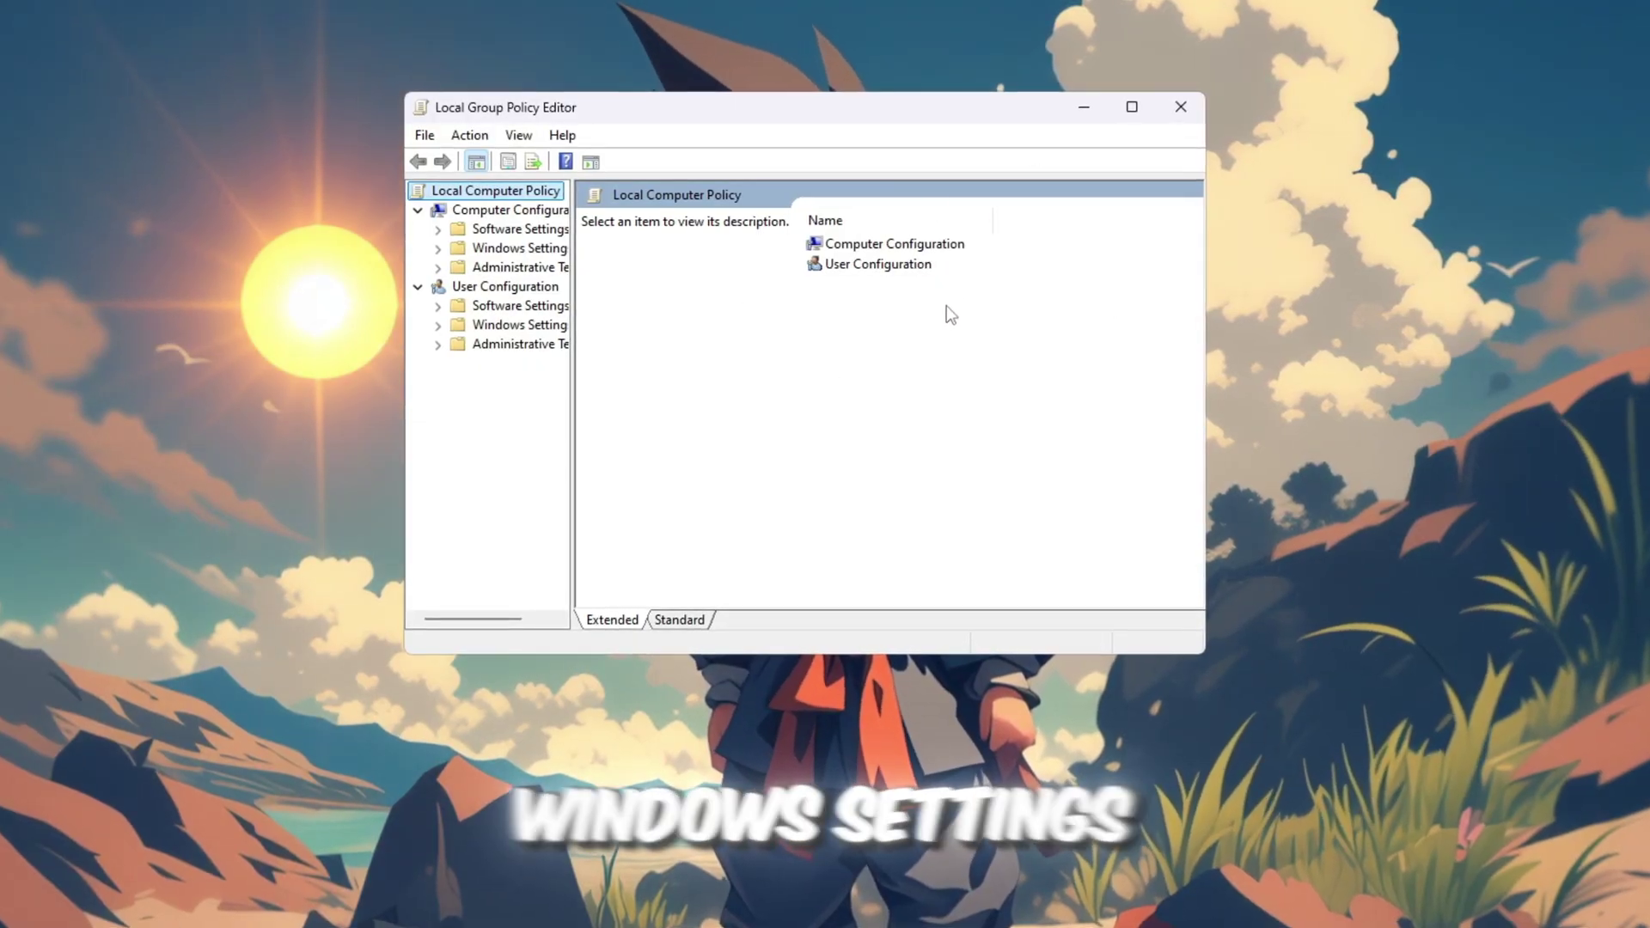
double_click(874, 246)
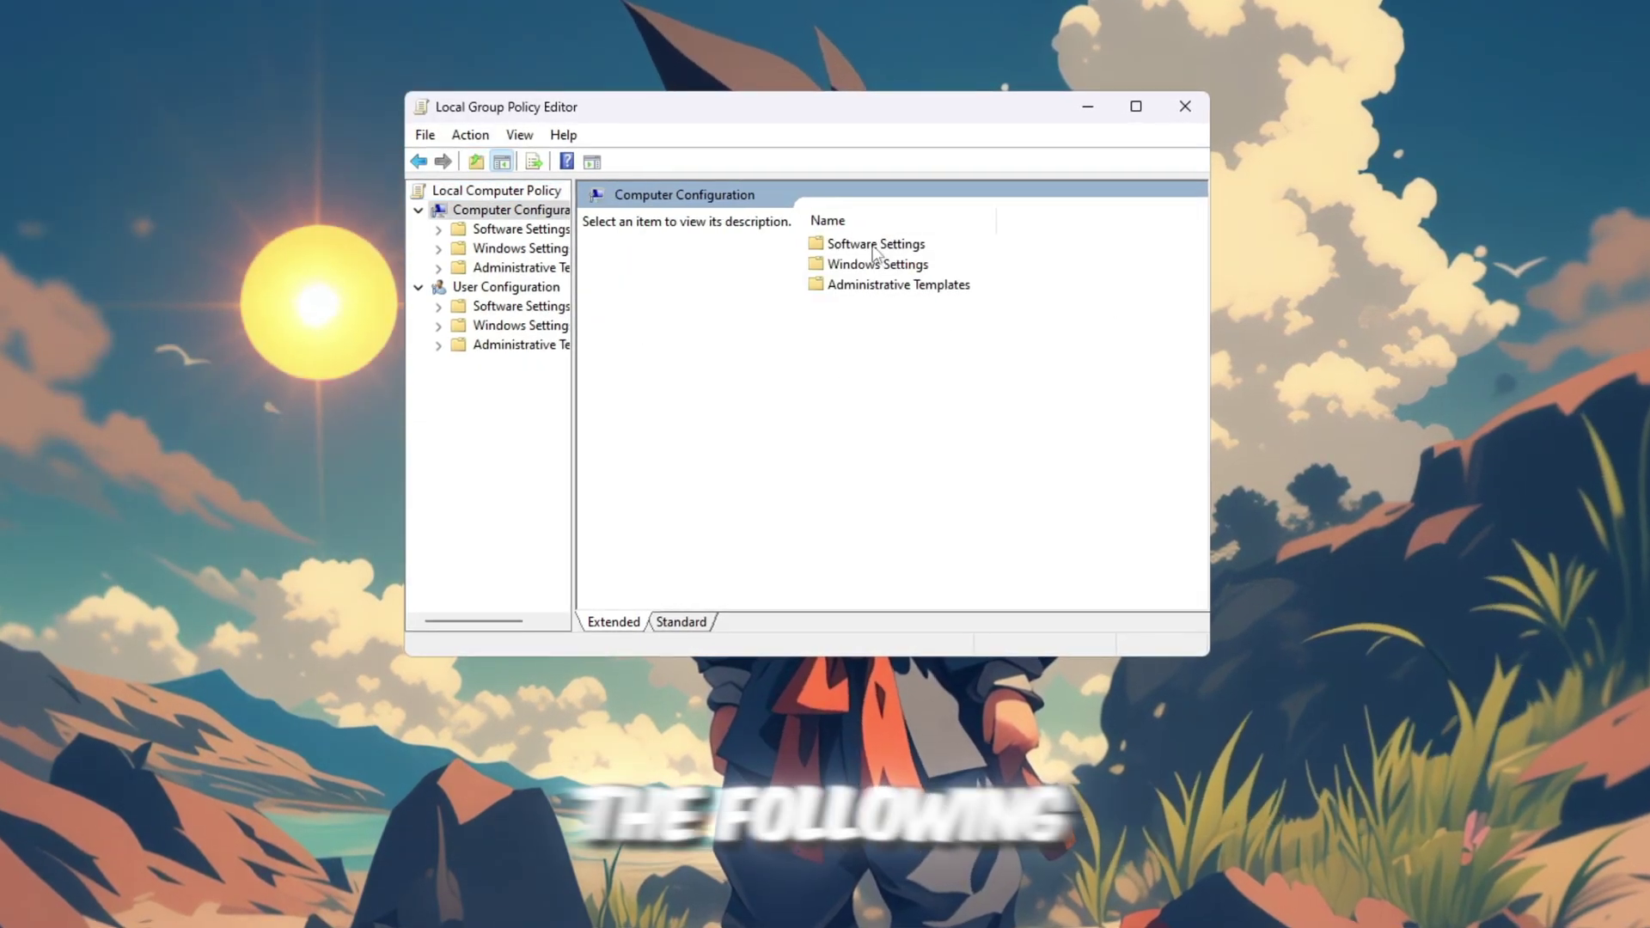
double_click(916, 288)
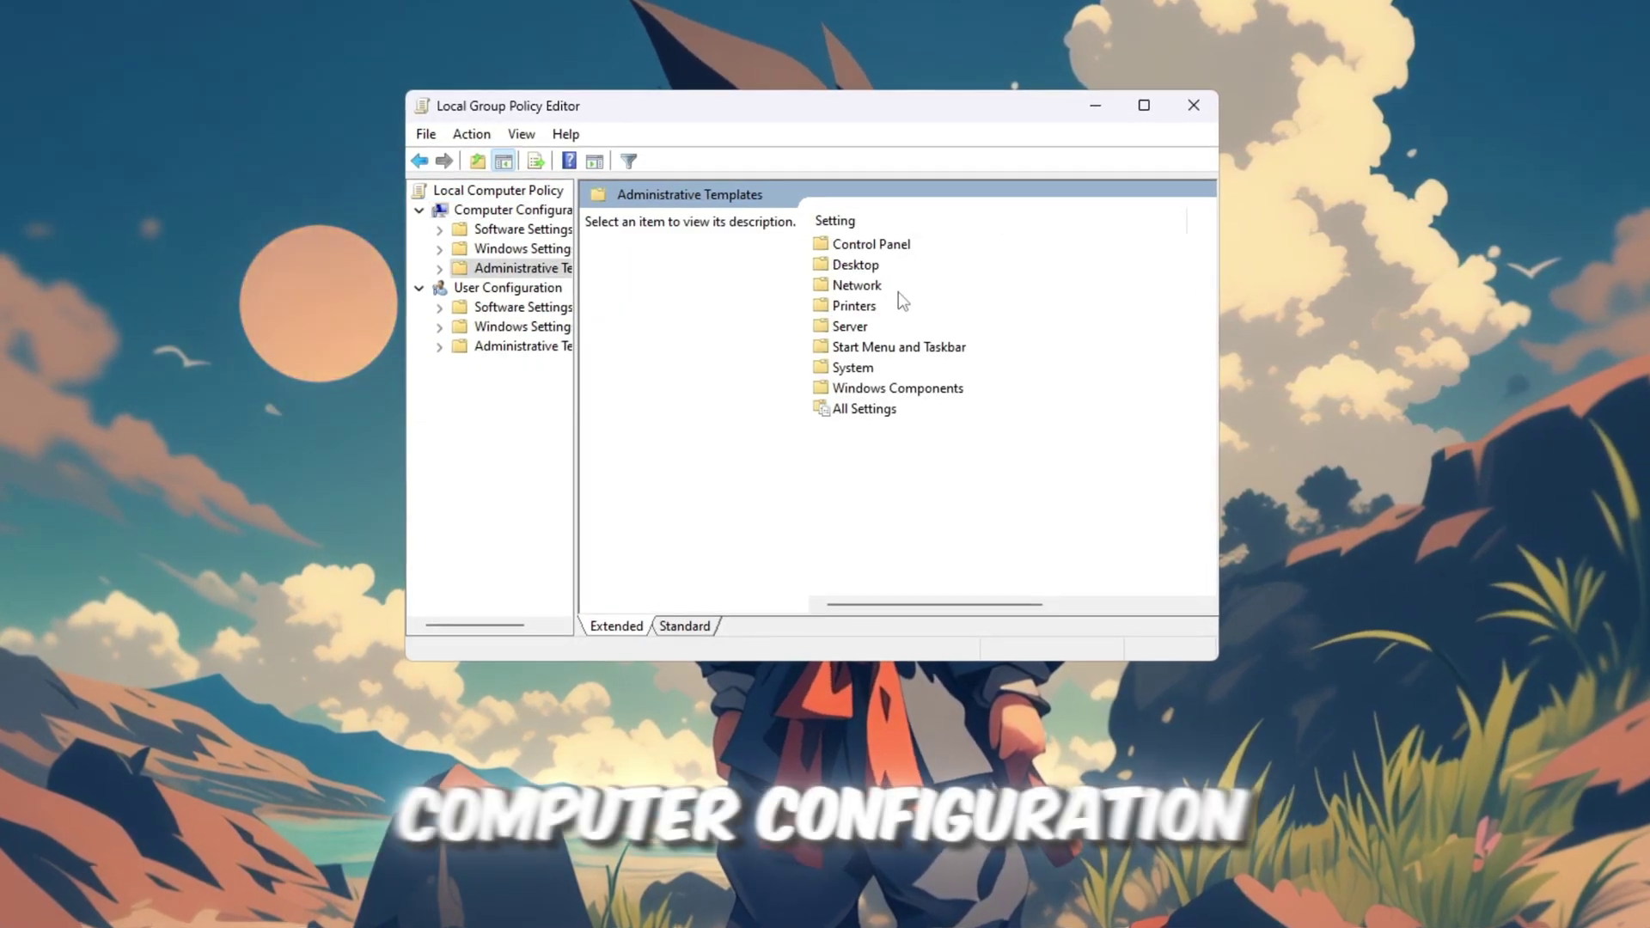
double_click(891, 371)
scroll(891, 371, down, 7)
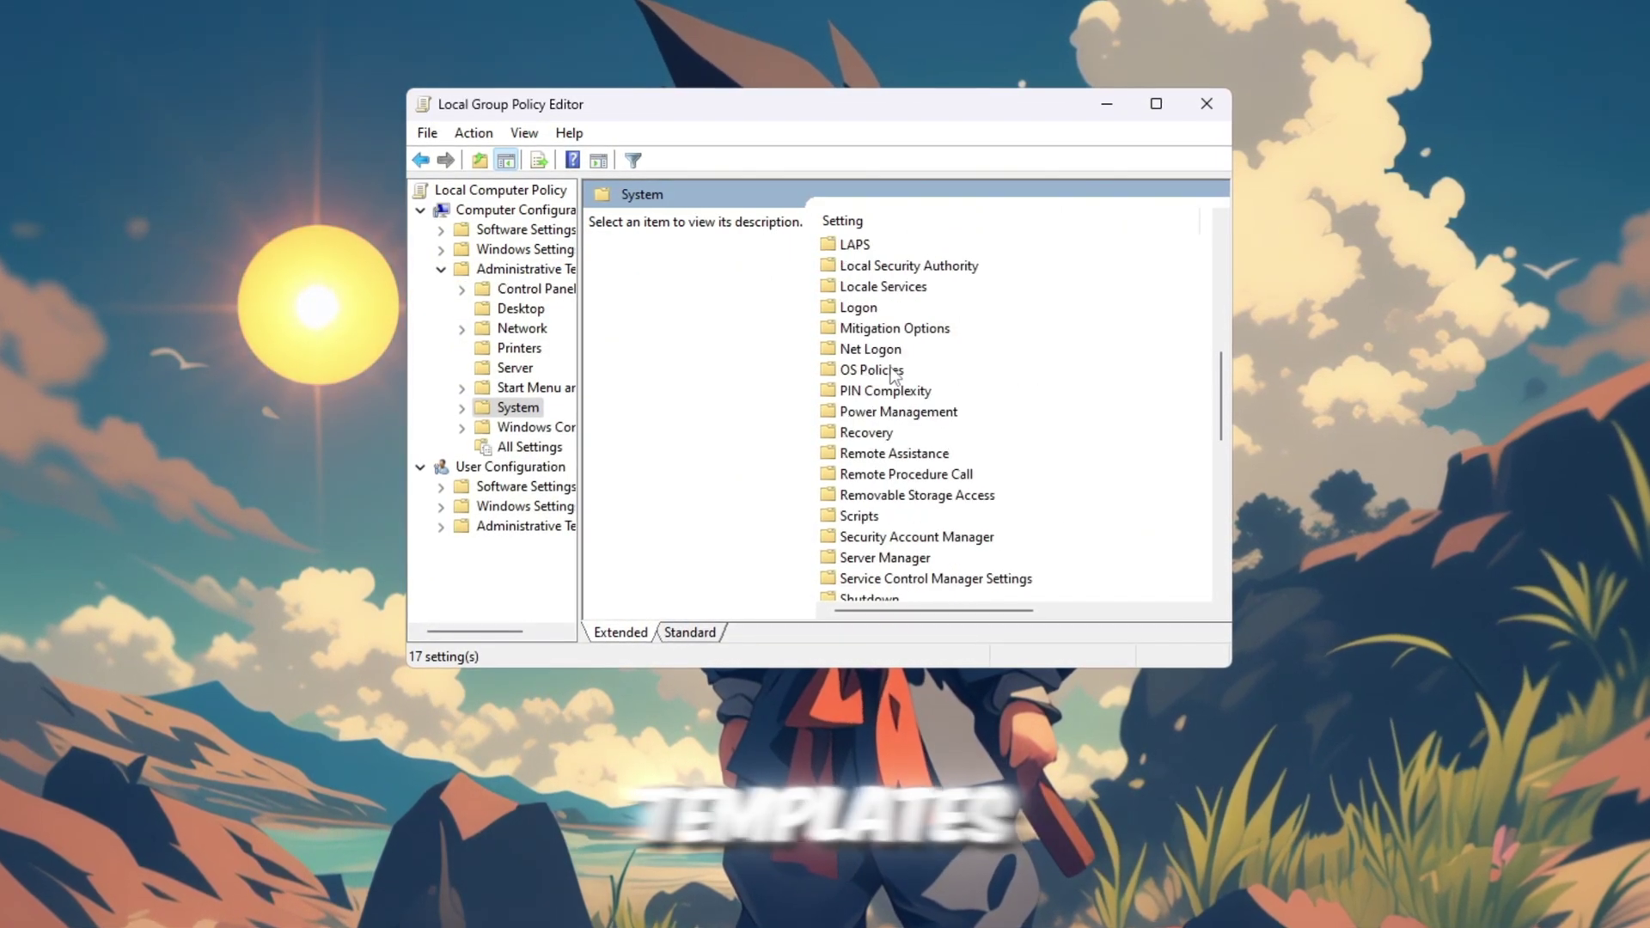
Open Power Management > Power Throttling Settings and the Turn off Power Throttling policy.
click(899, 412)
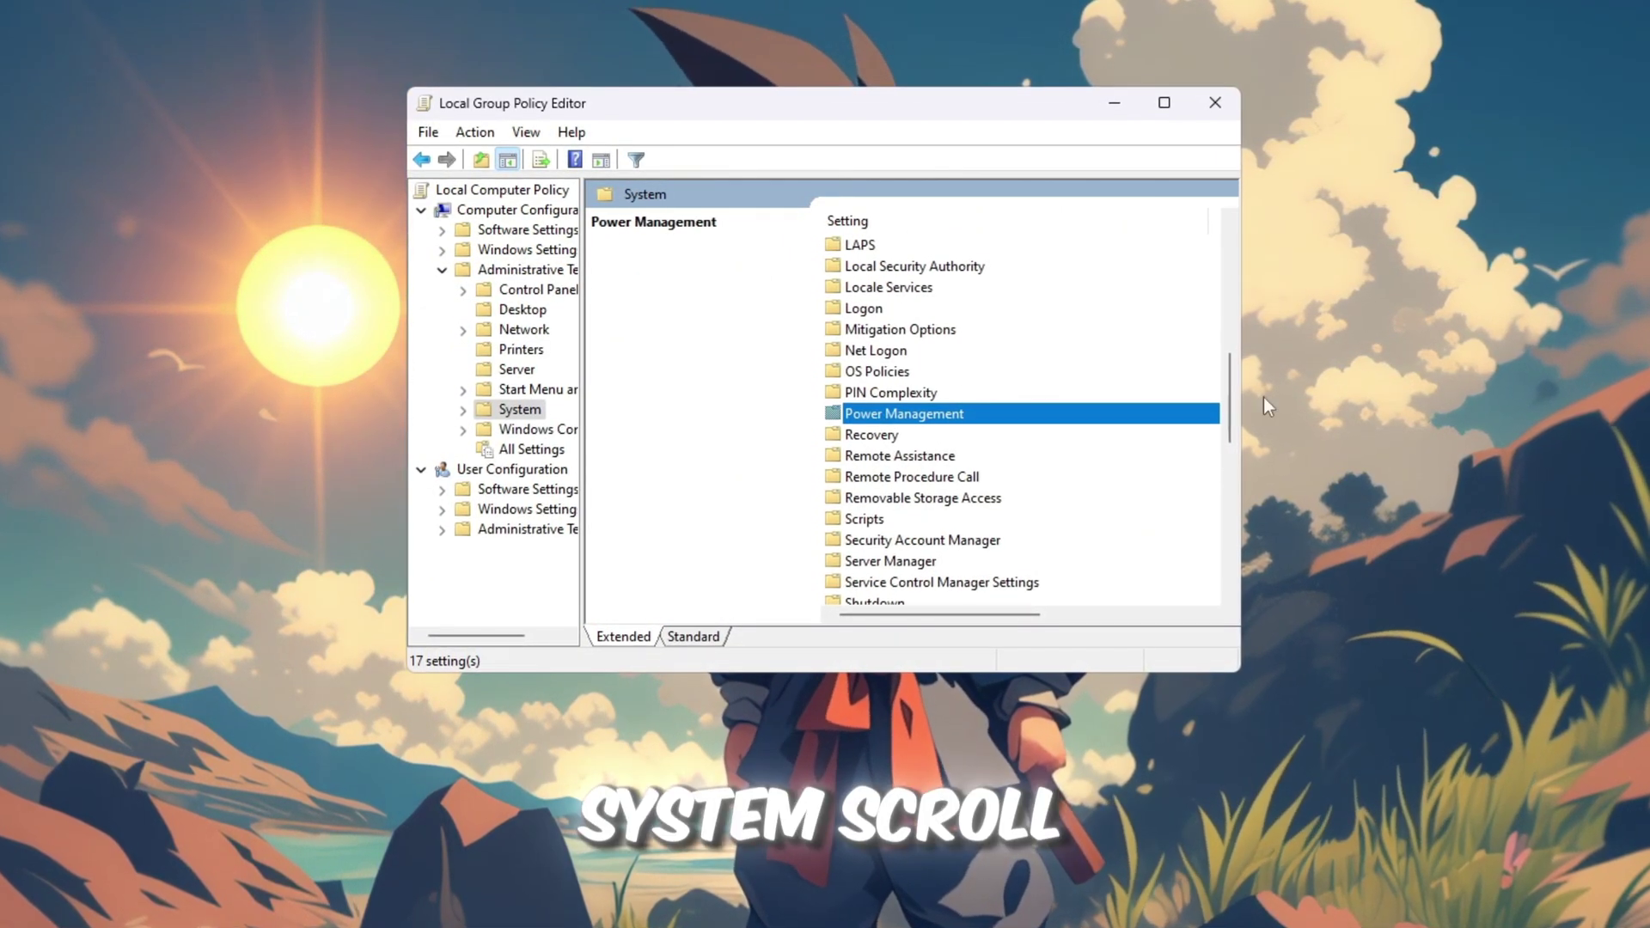
double_click(1028, 408)
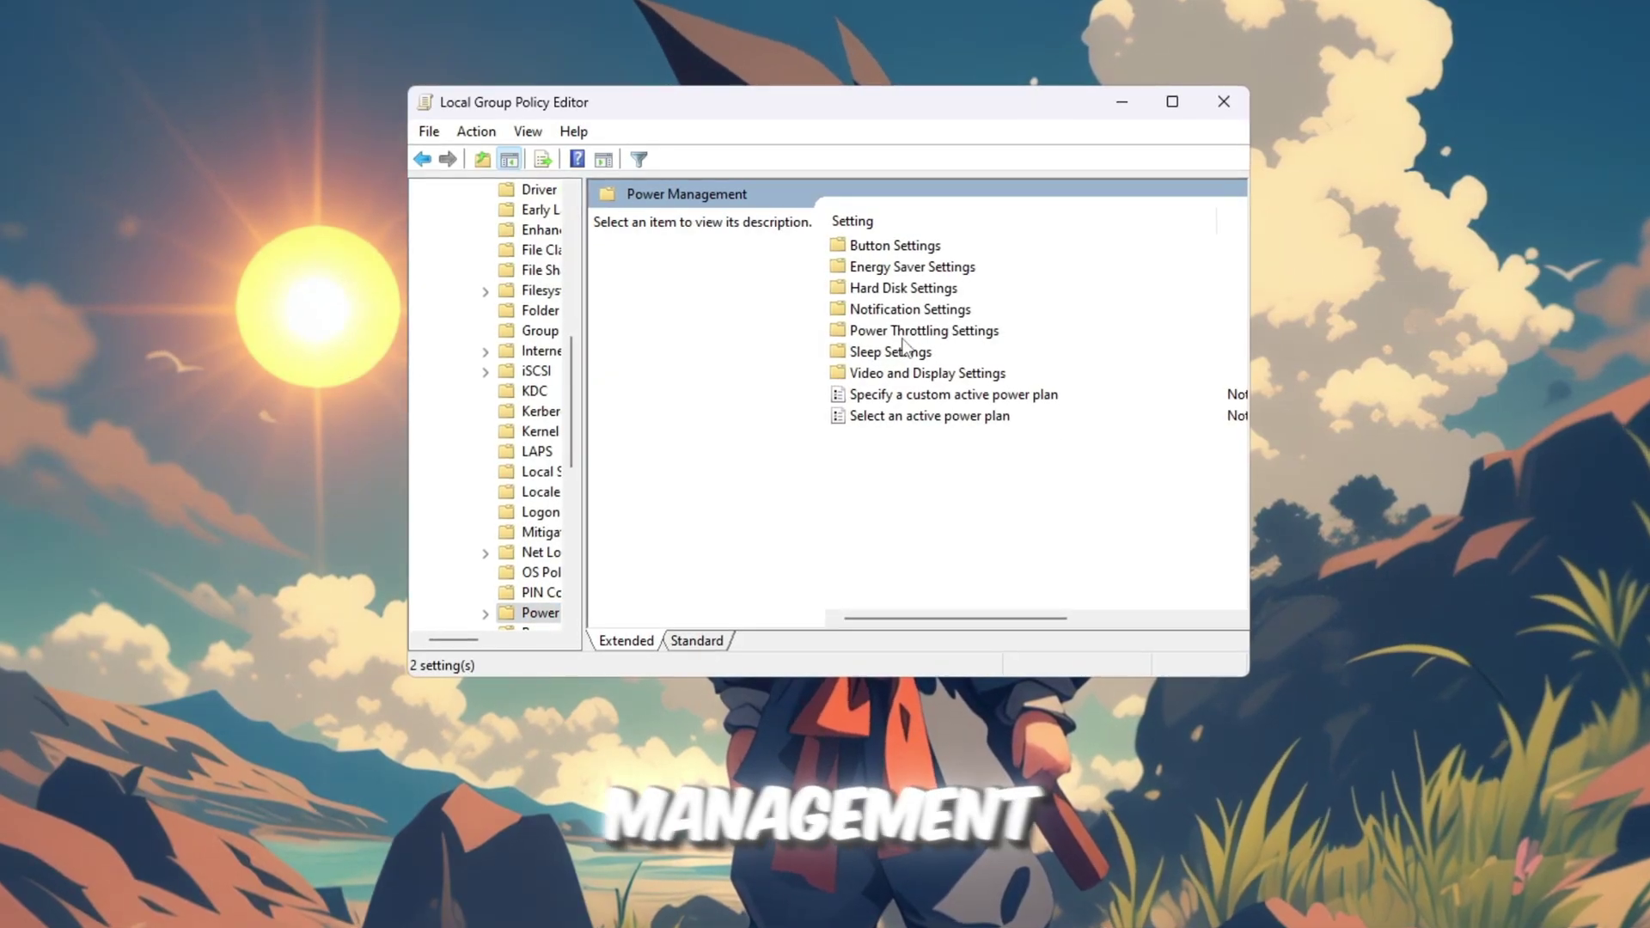
click(903, 333)
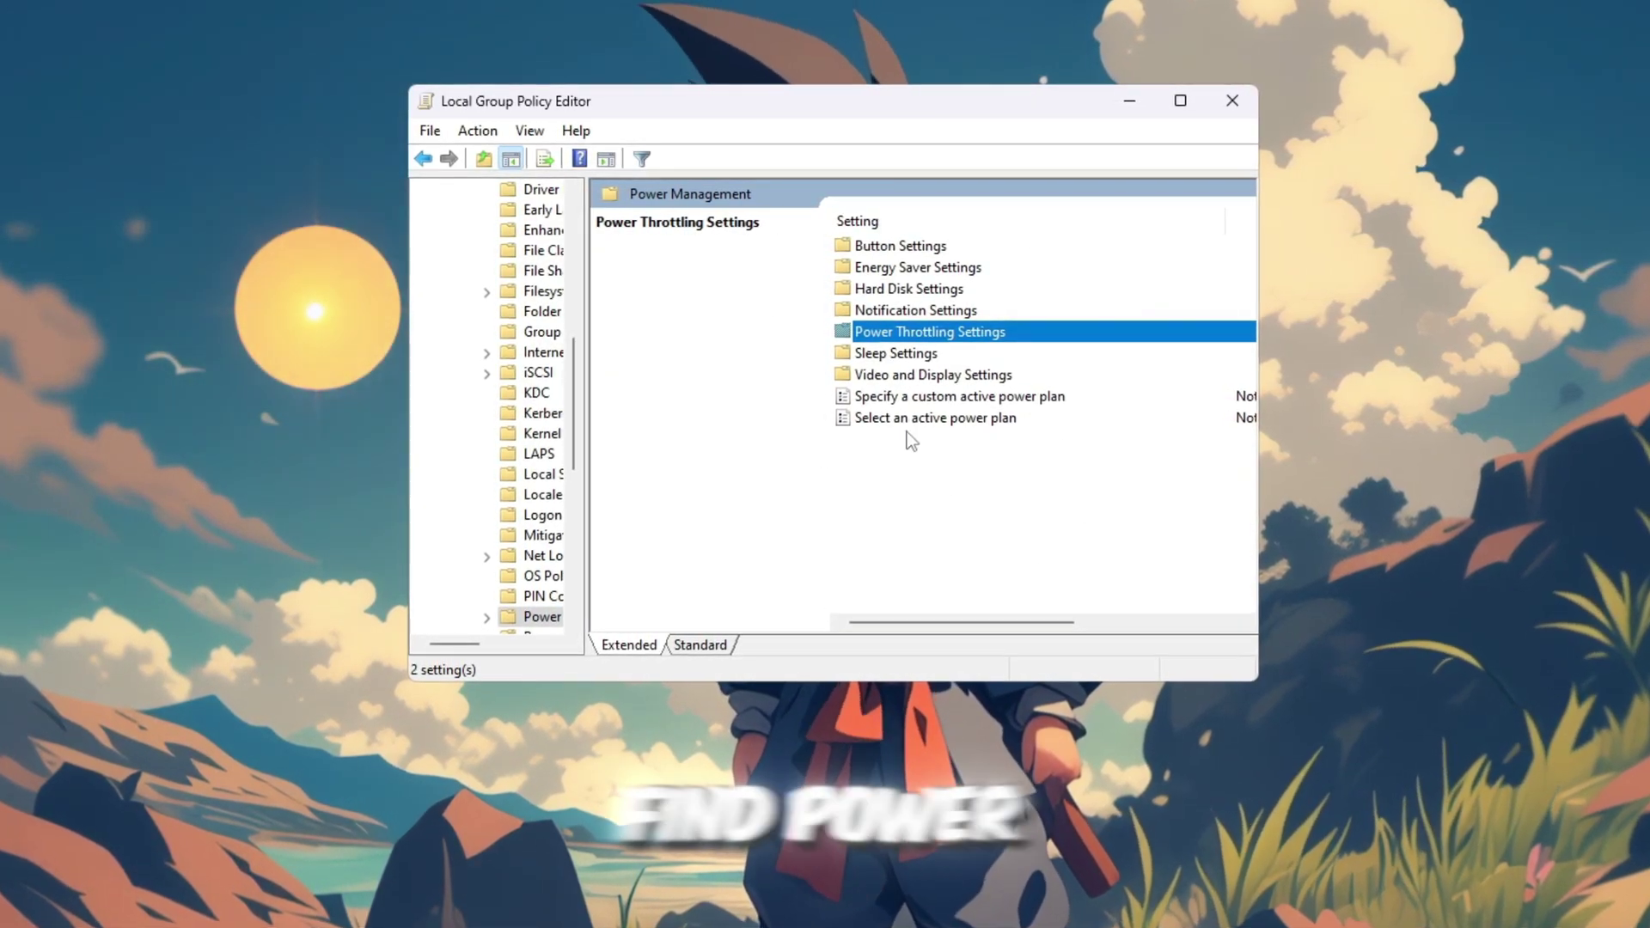
double_click(920, 331)
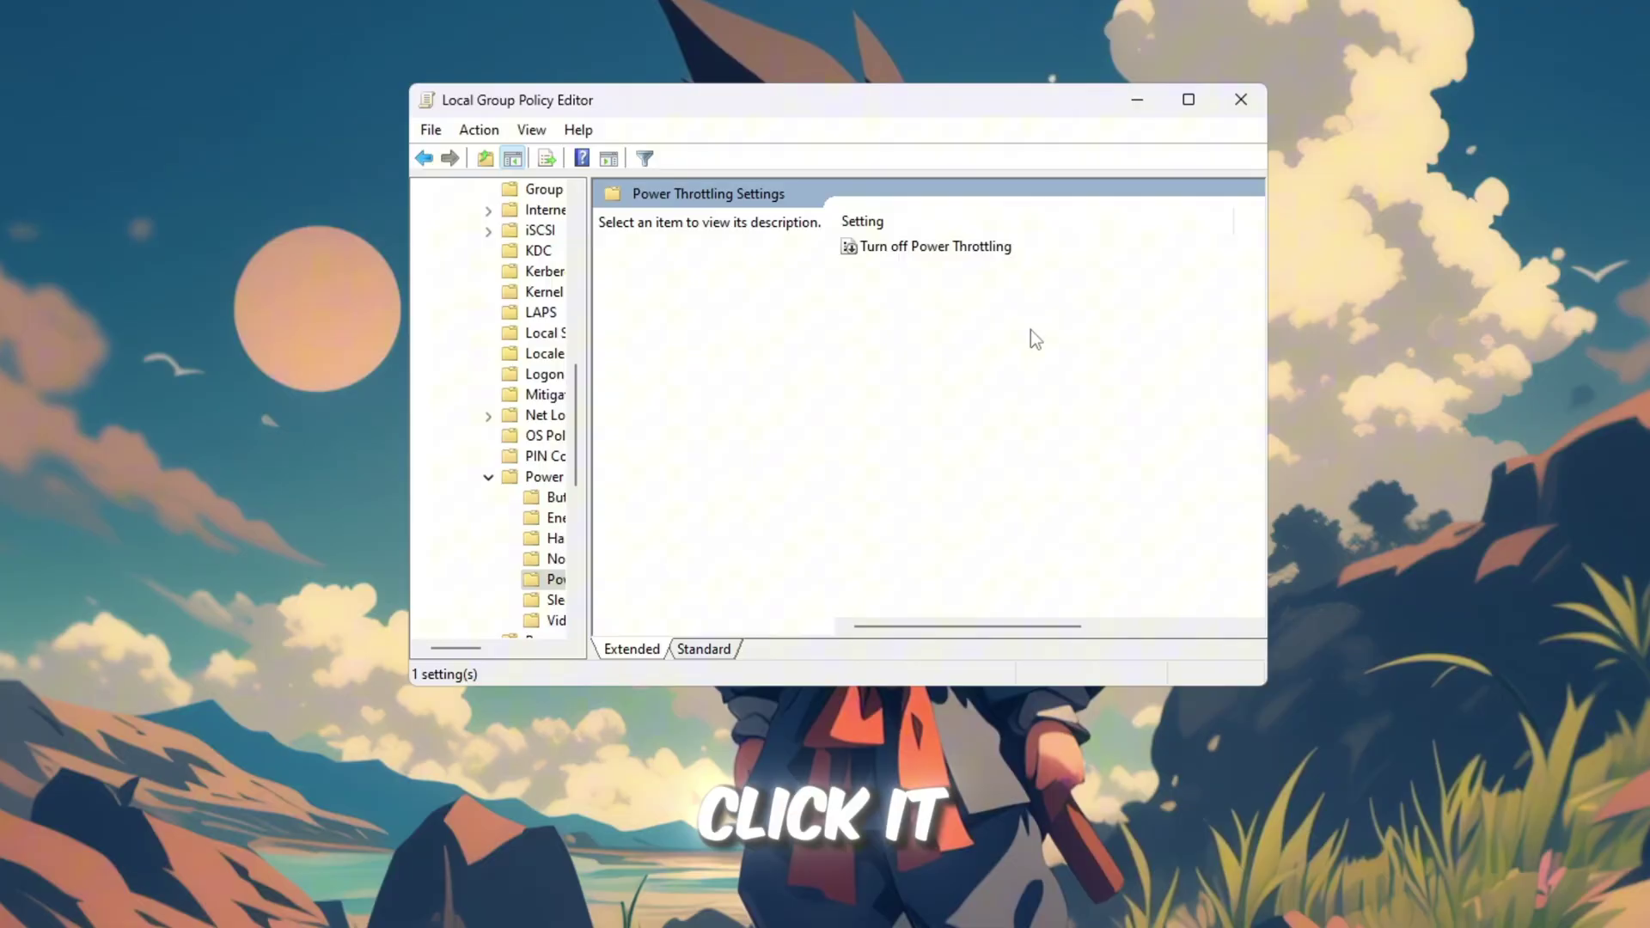
click(899, 250)
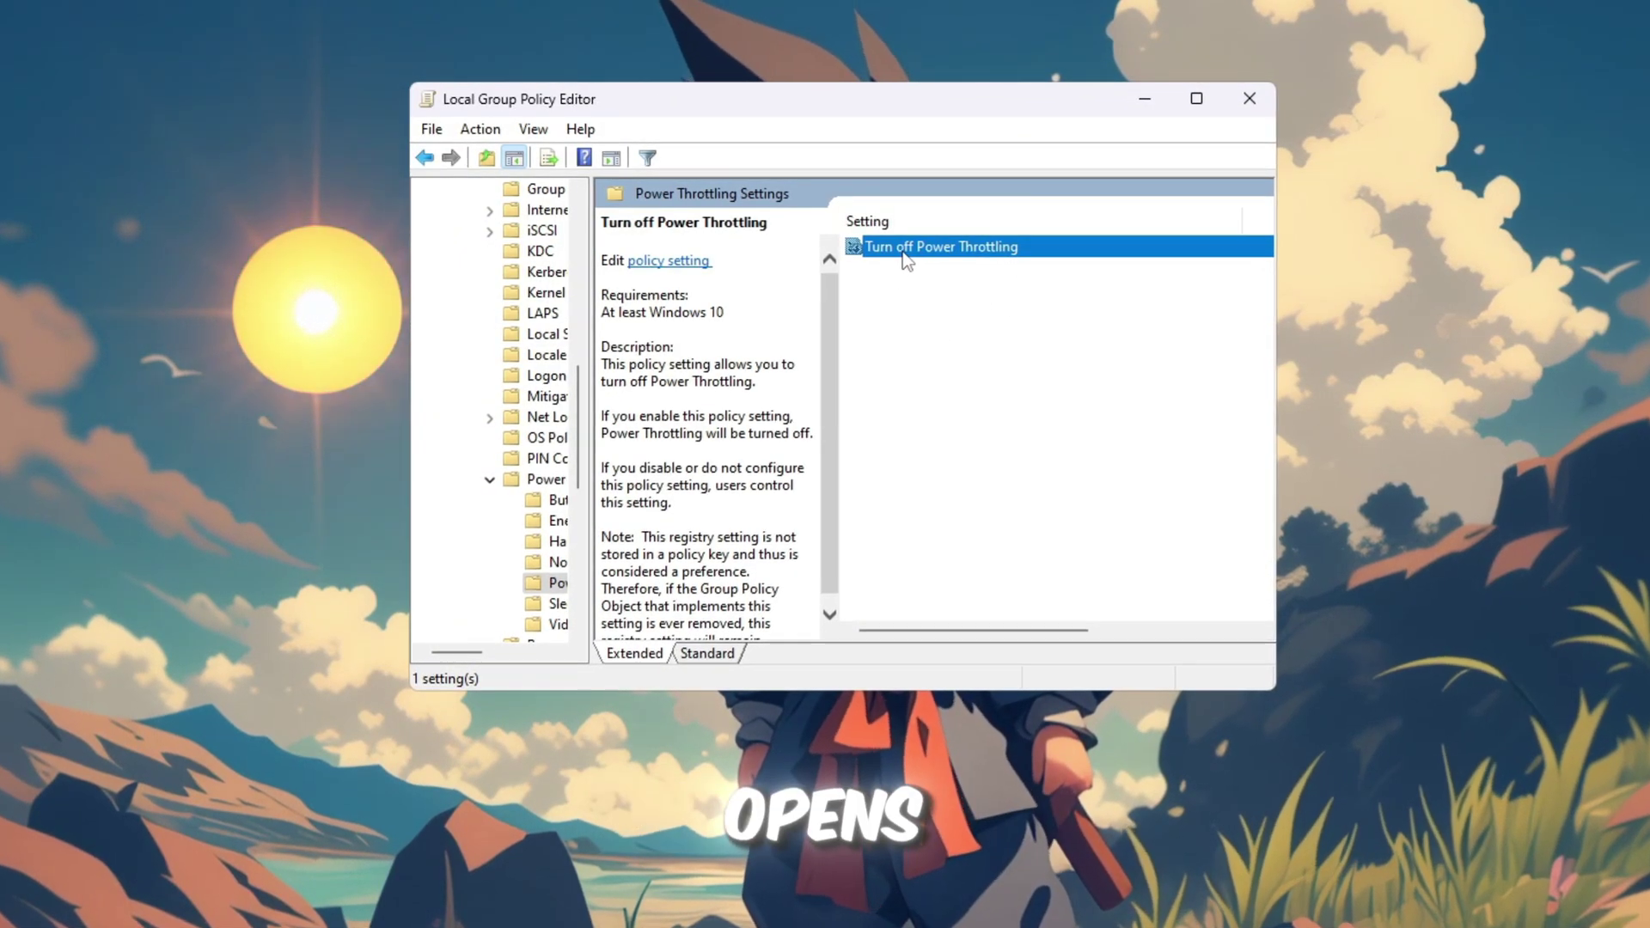
double_click(904, 249)
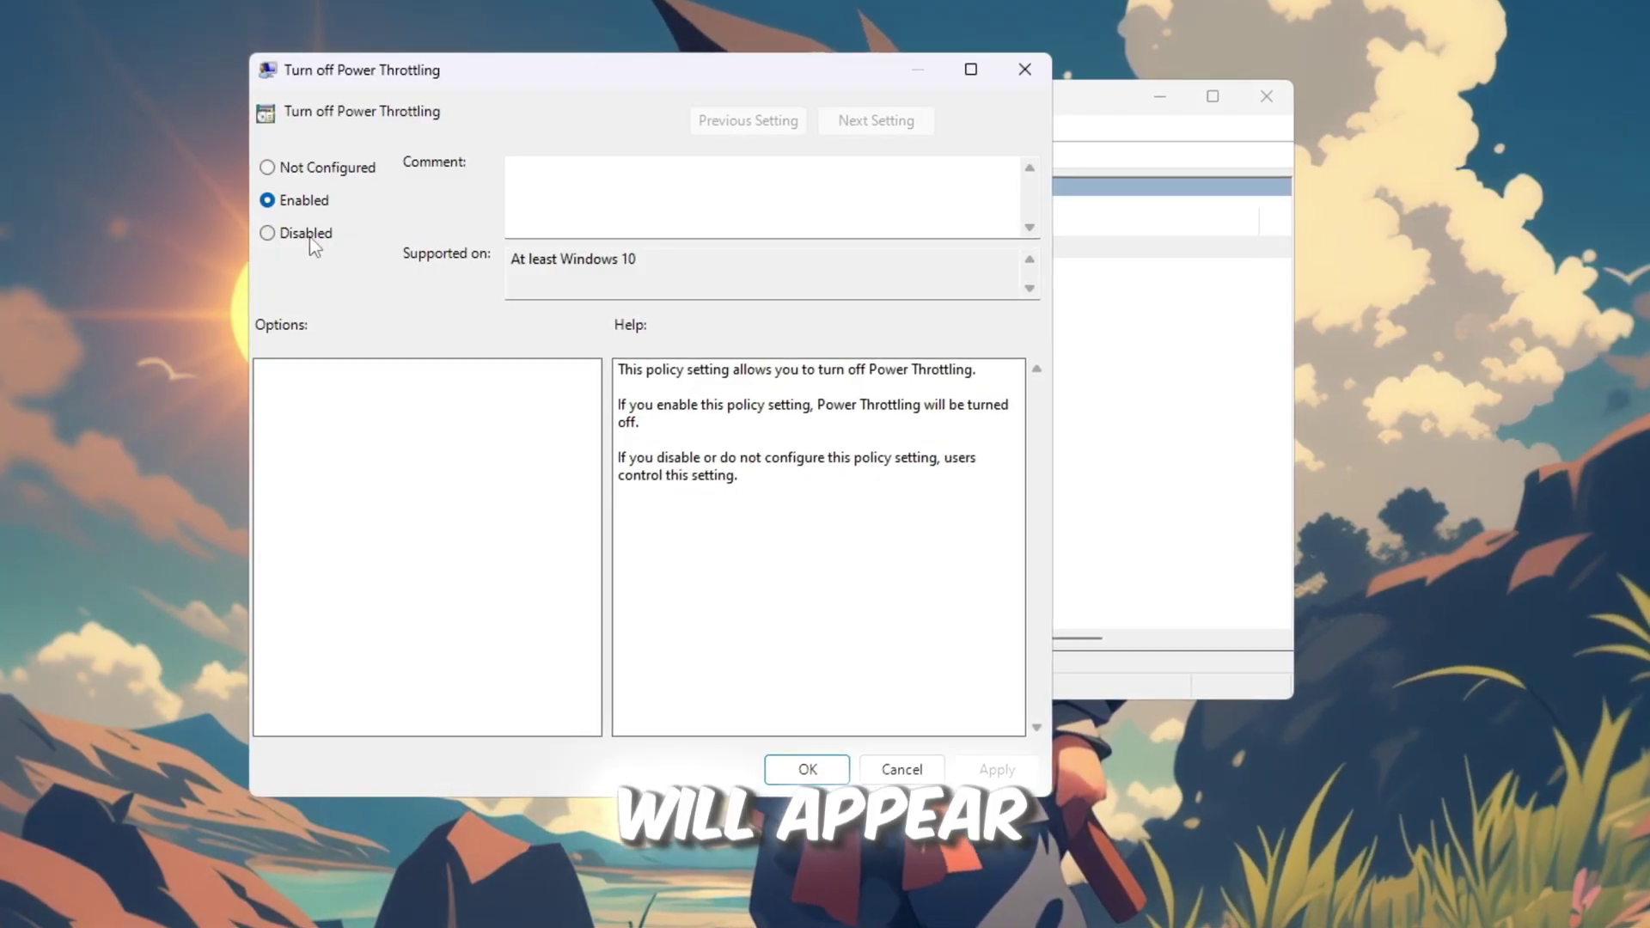
Set Turn off Power Throttling to Enabled and confirm with OK.
click(311, 204)
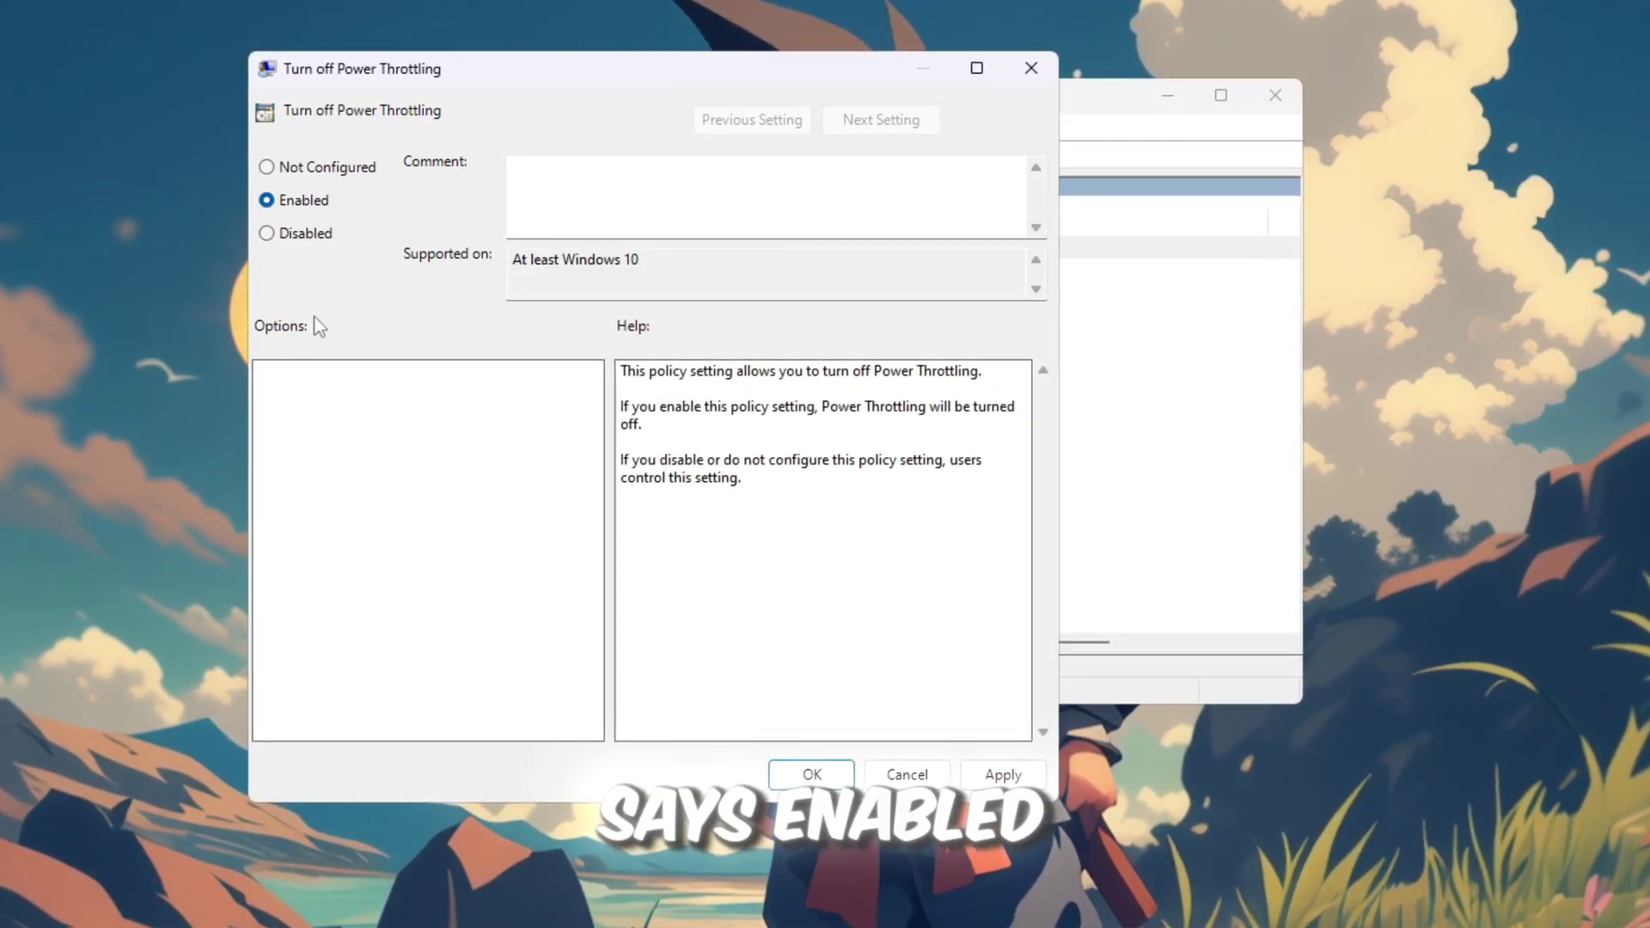
click(816, 778)
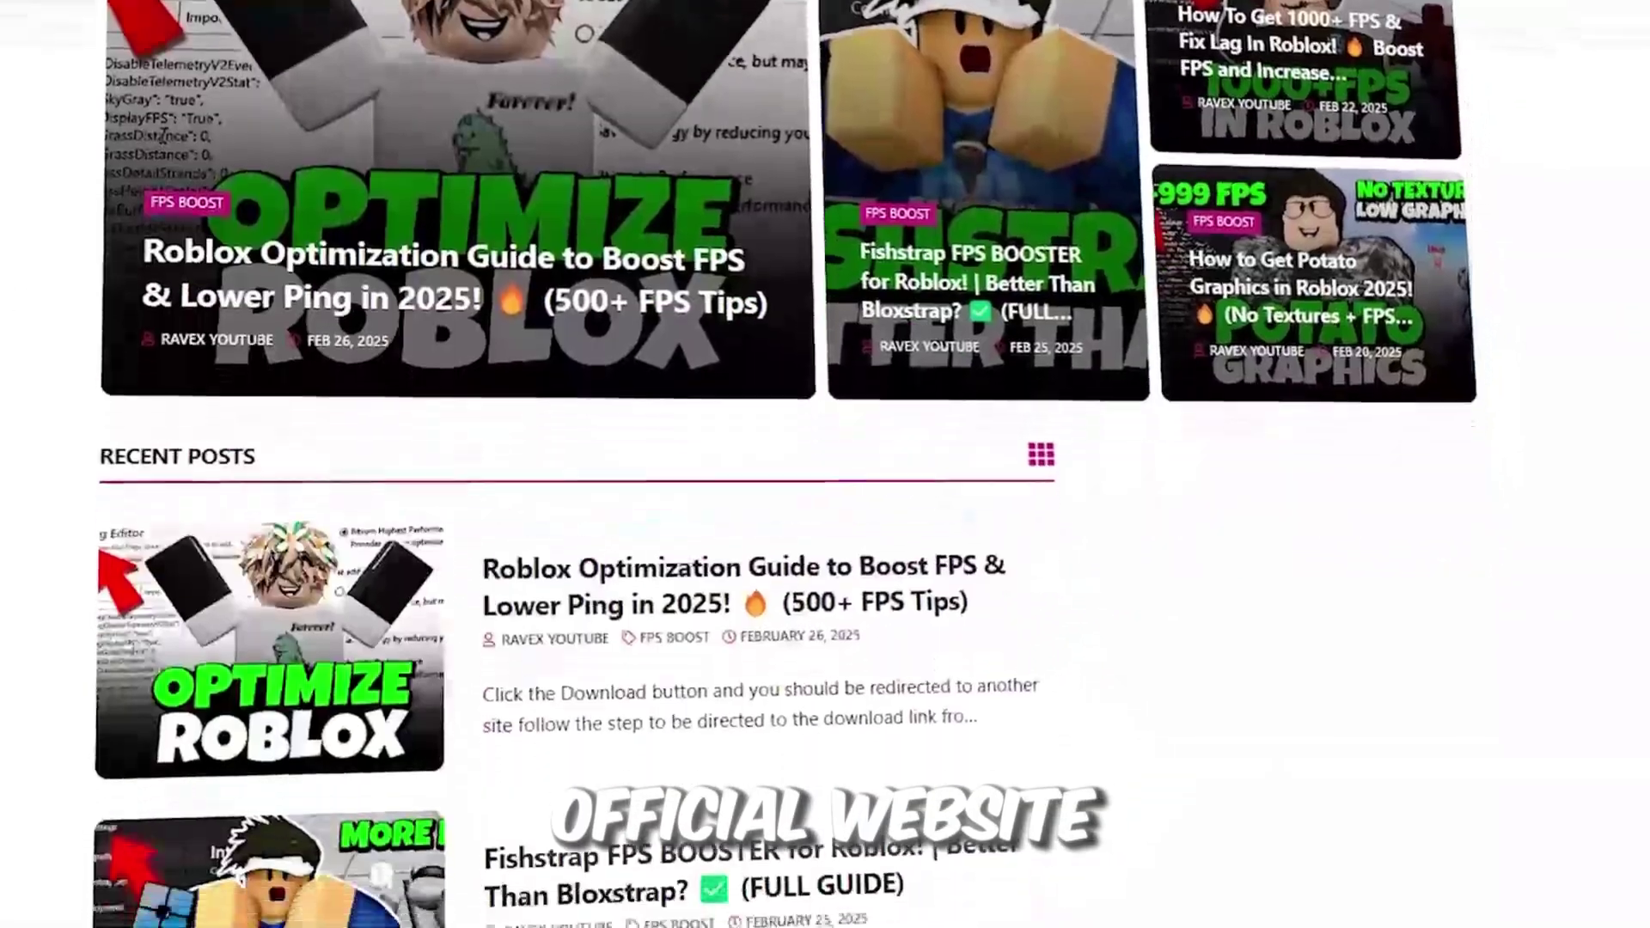
scroll(568, 464, down, 7)
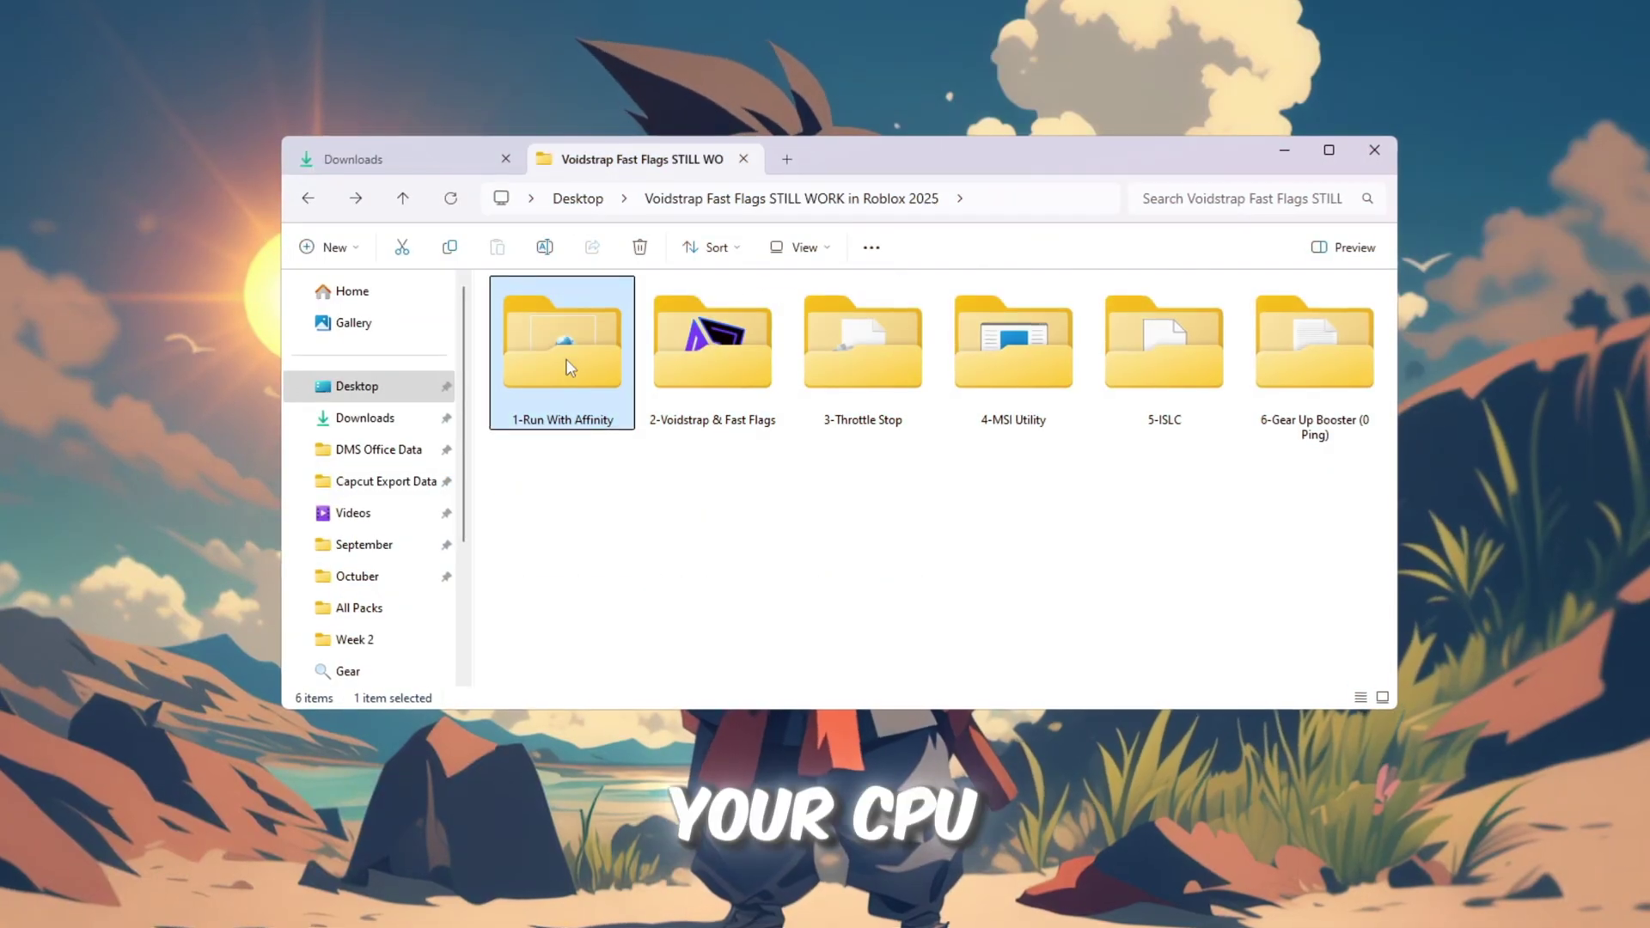
Scroll the RAVEX posts, then open the 1-Run With Affinity folder in File Explorer.
double_click(567, 368)
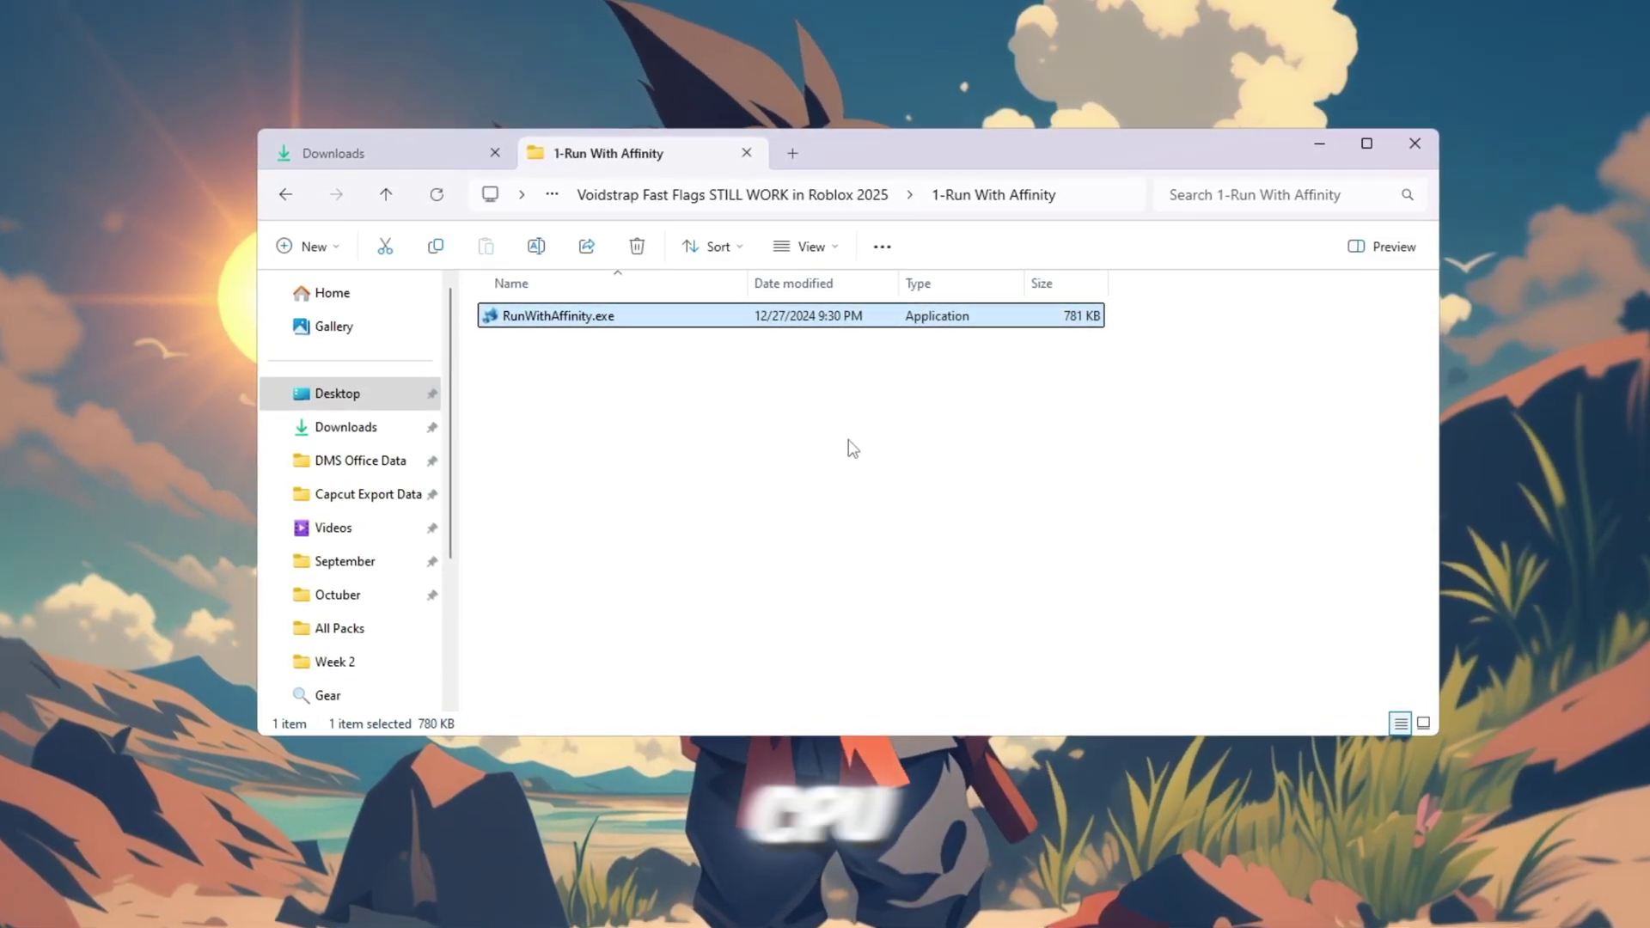
Launch RunWithAffinity and choose RobloxPlayerBeta.exe as the program to launch.
double_click(705, 322)
click(1328, 142)
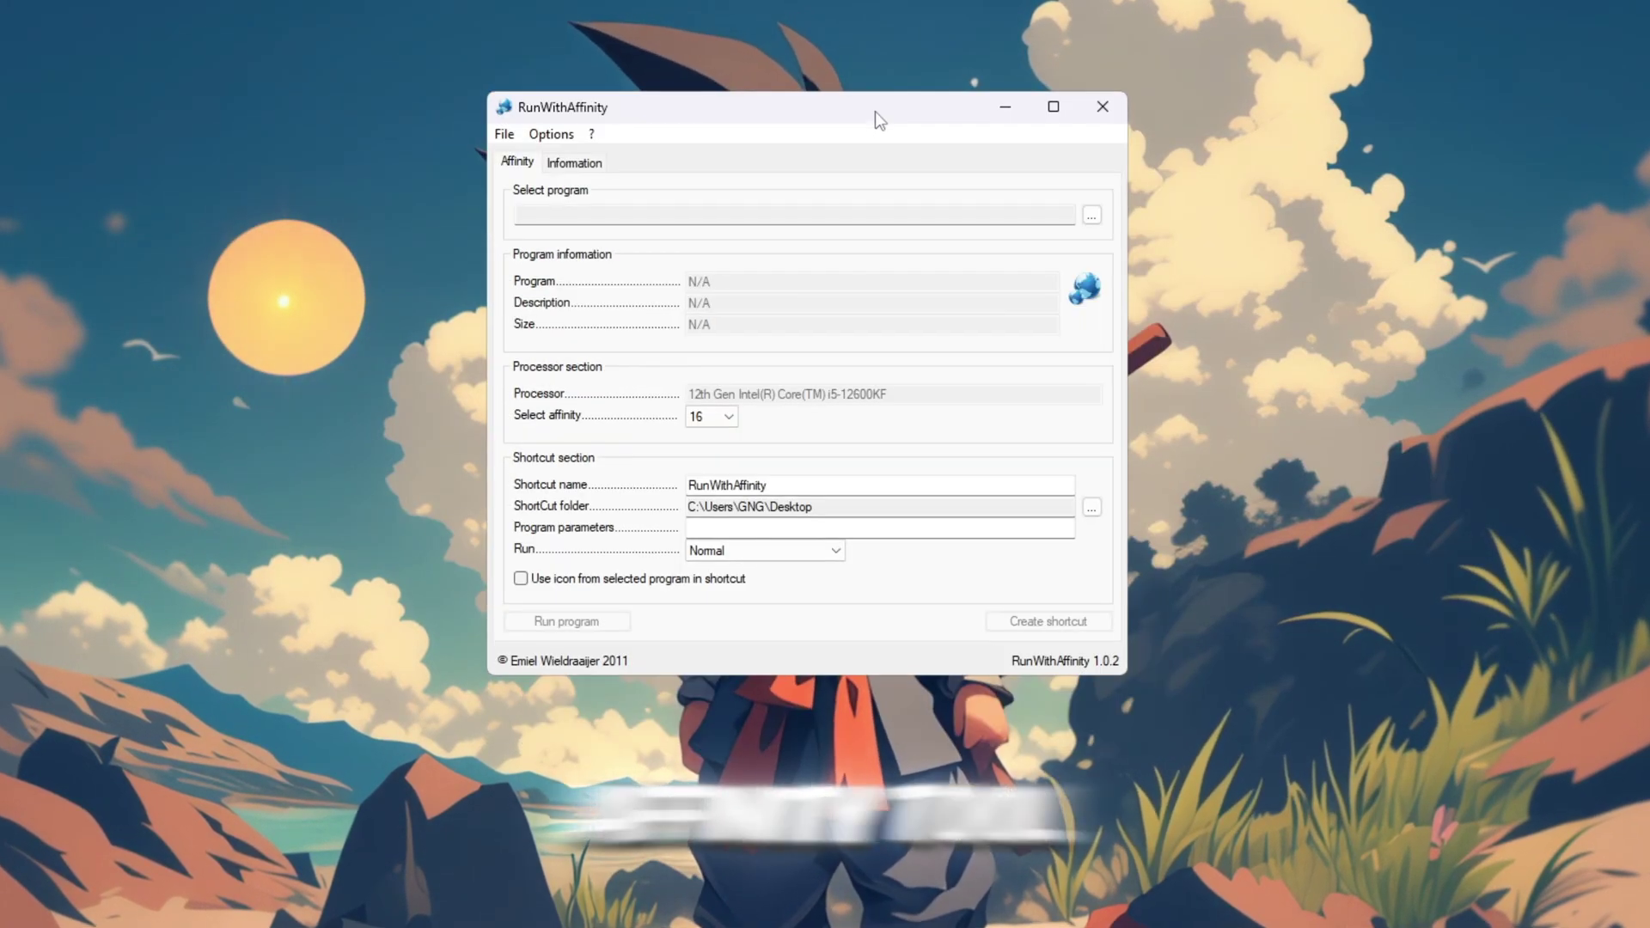
click(554, 164)
click(528, 162)
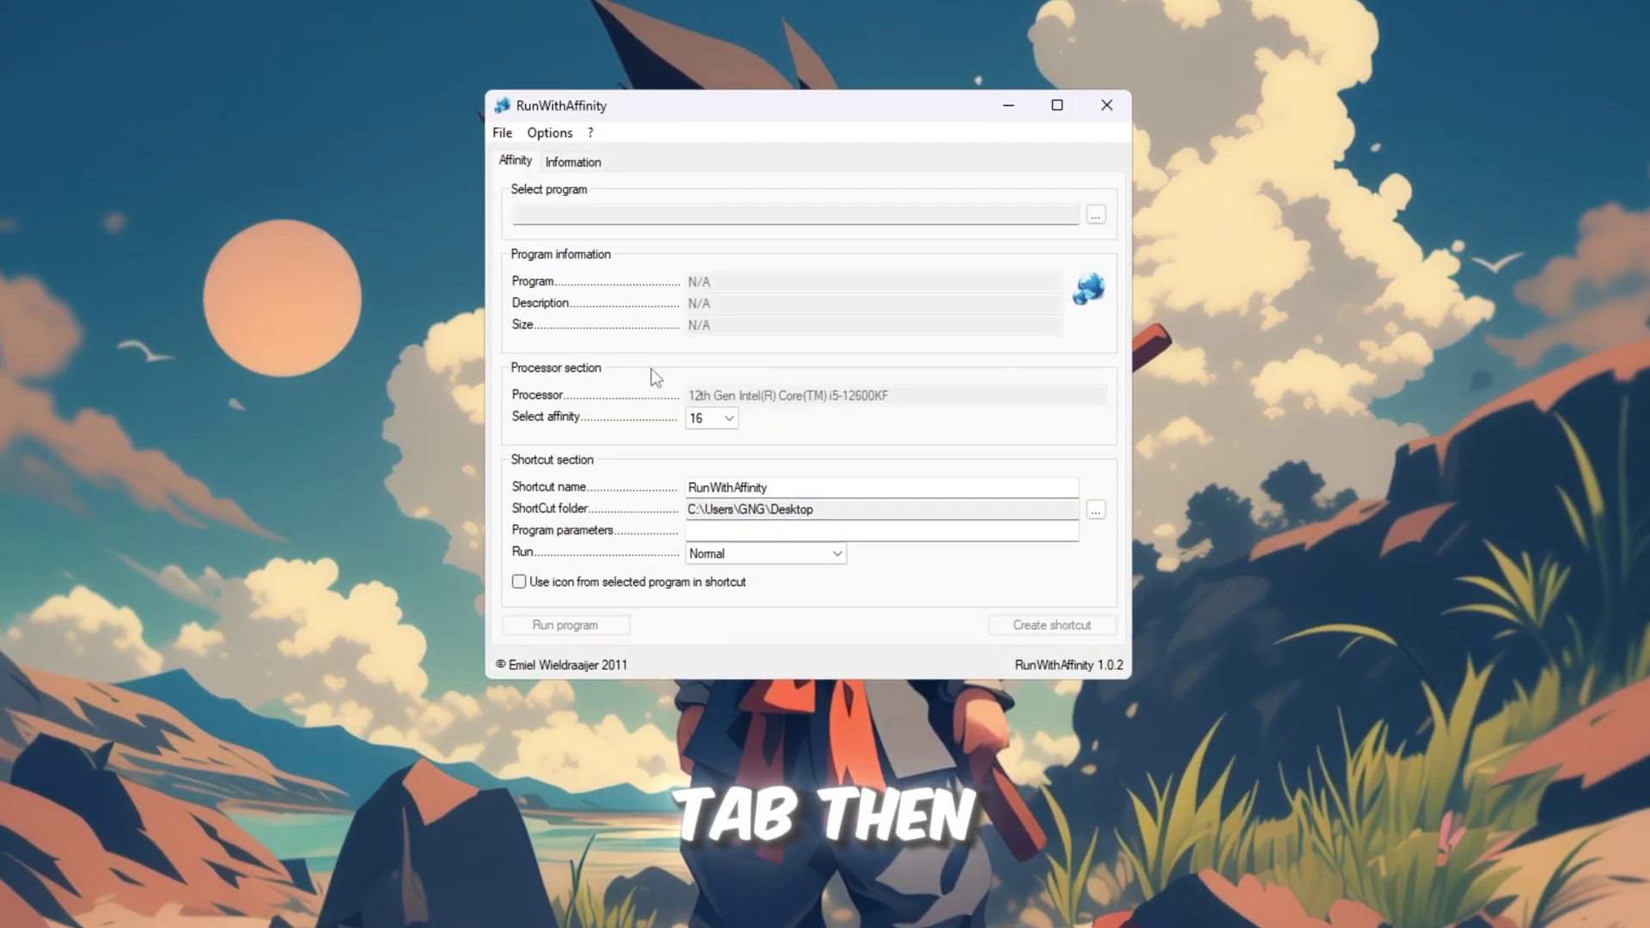
click(1096, 215)
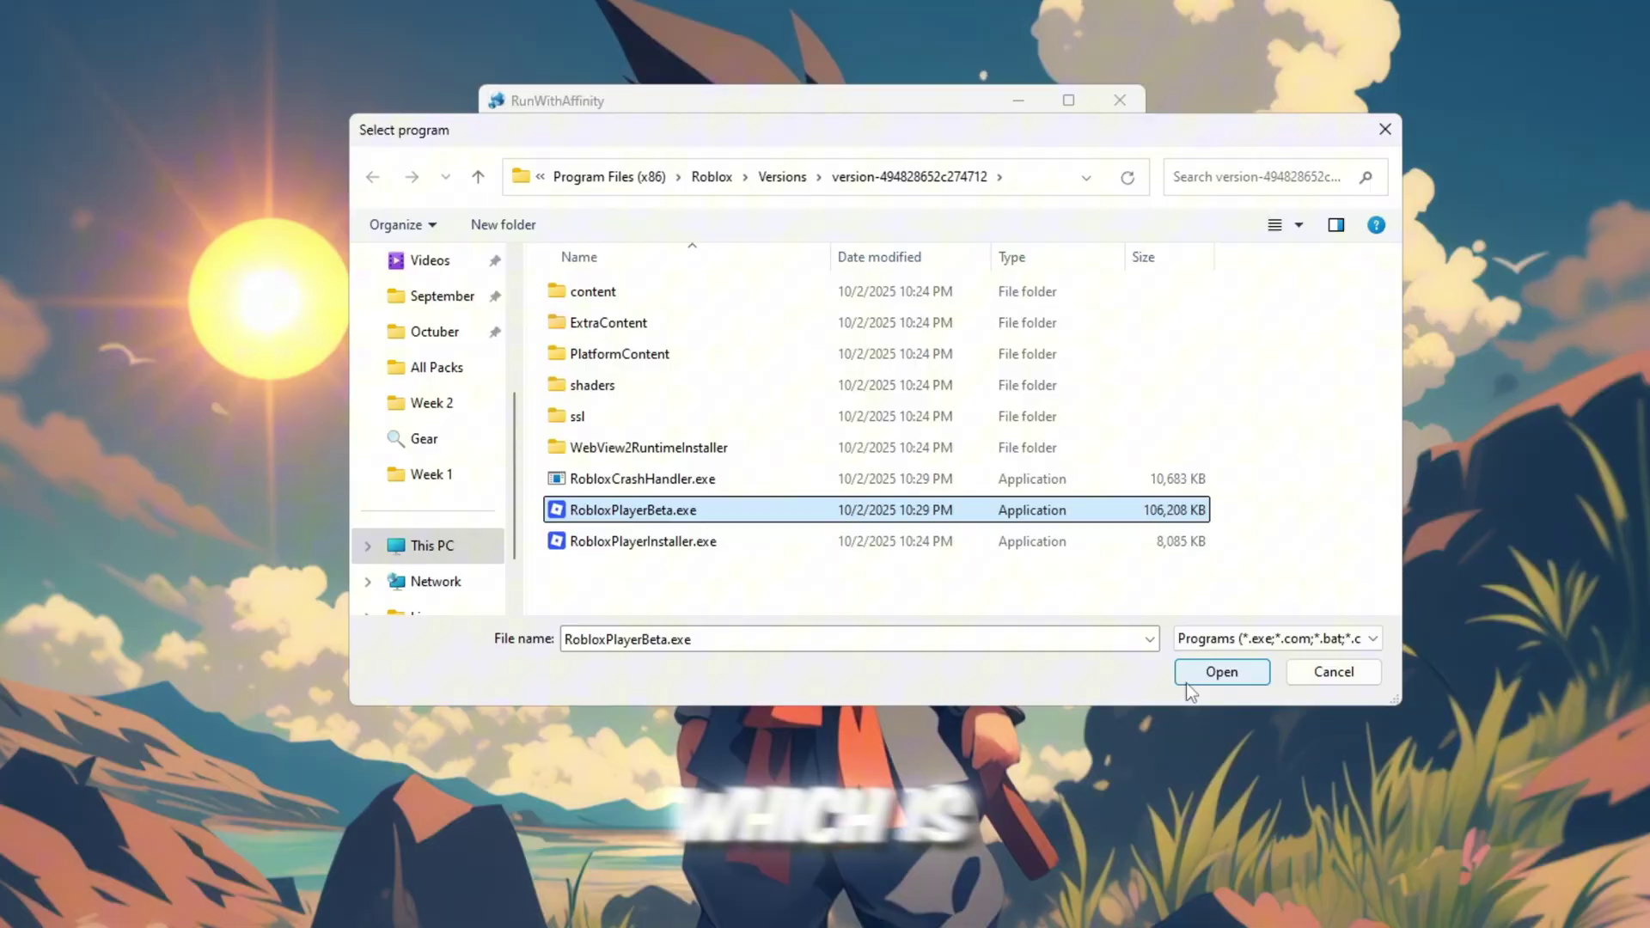
click(1187, 683)
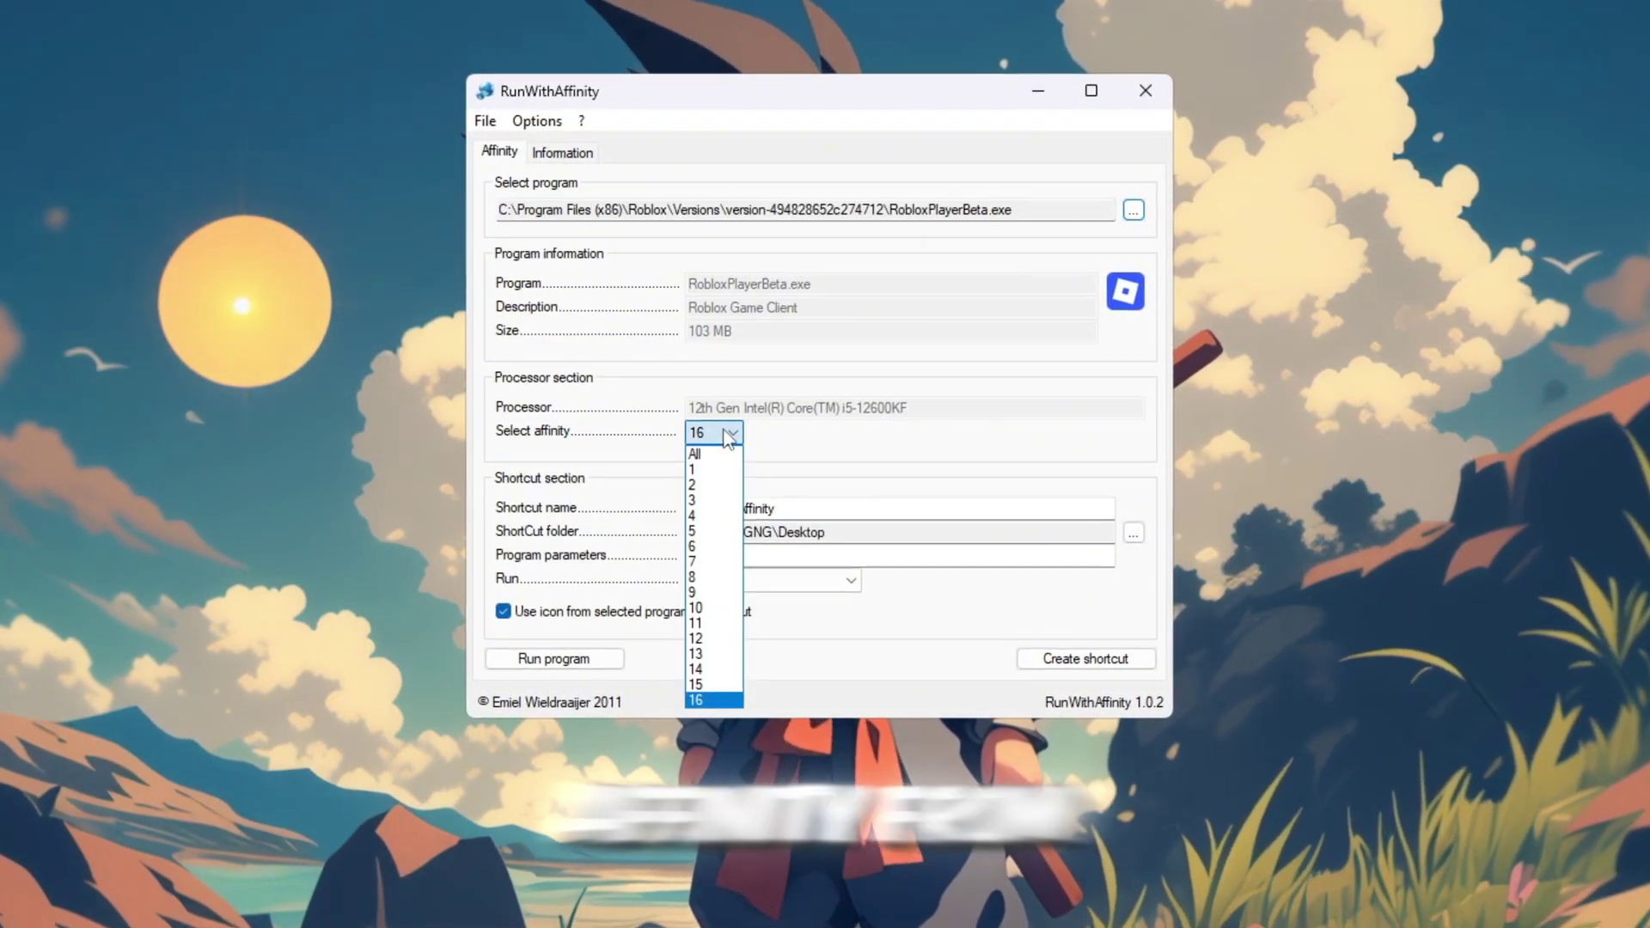
Keep affinity at 16 and set the Run option to Maximized for the 'Hifh Perf' shortcut.
click(714, 701)
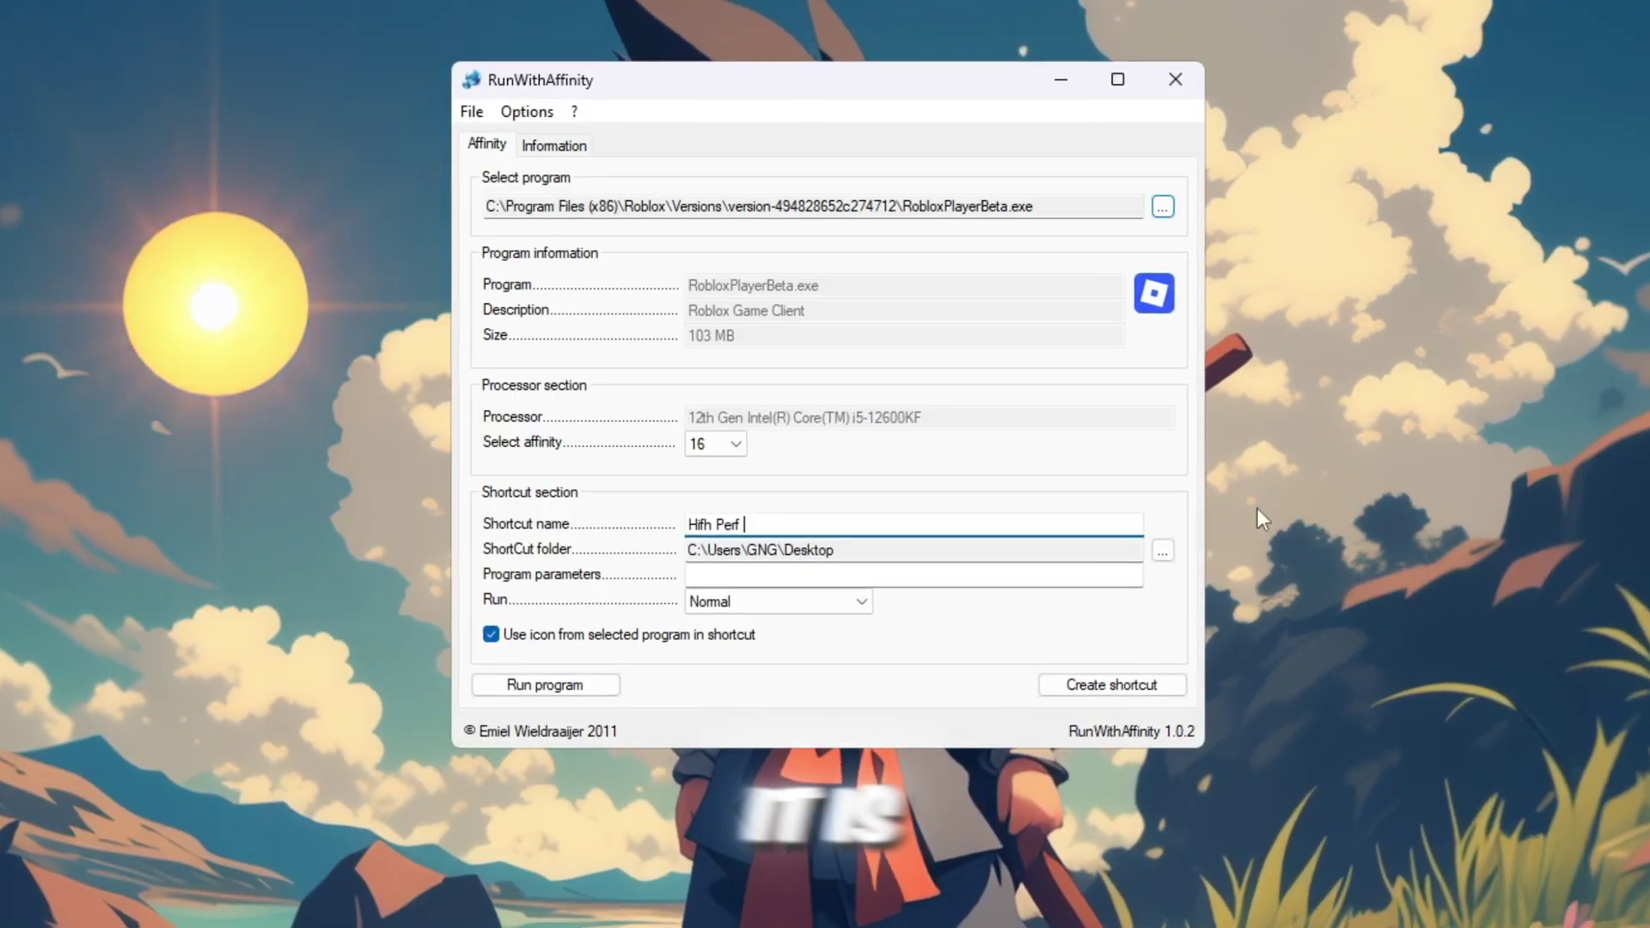
click(778, 602)
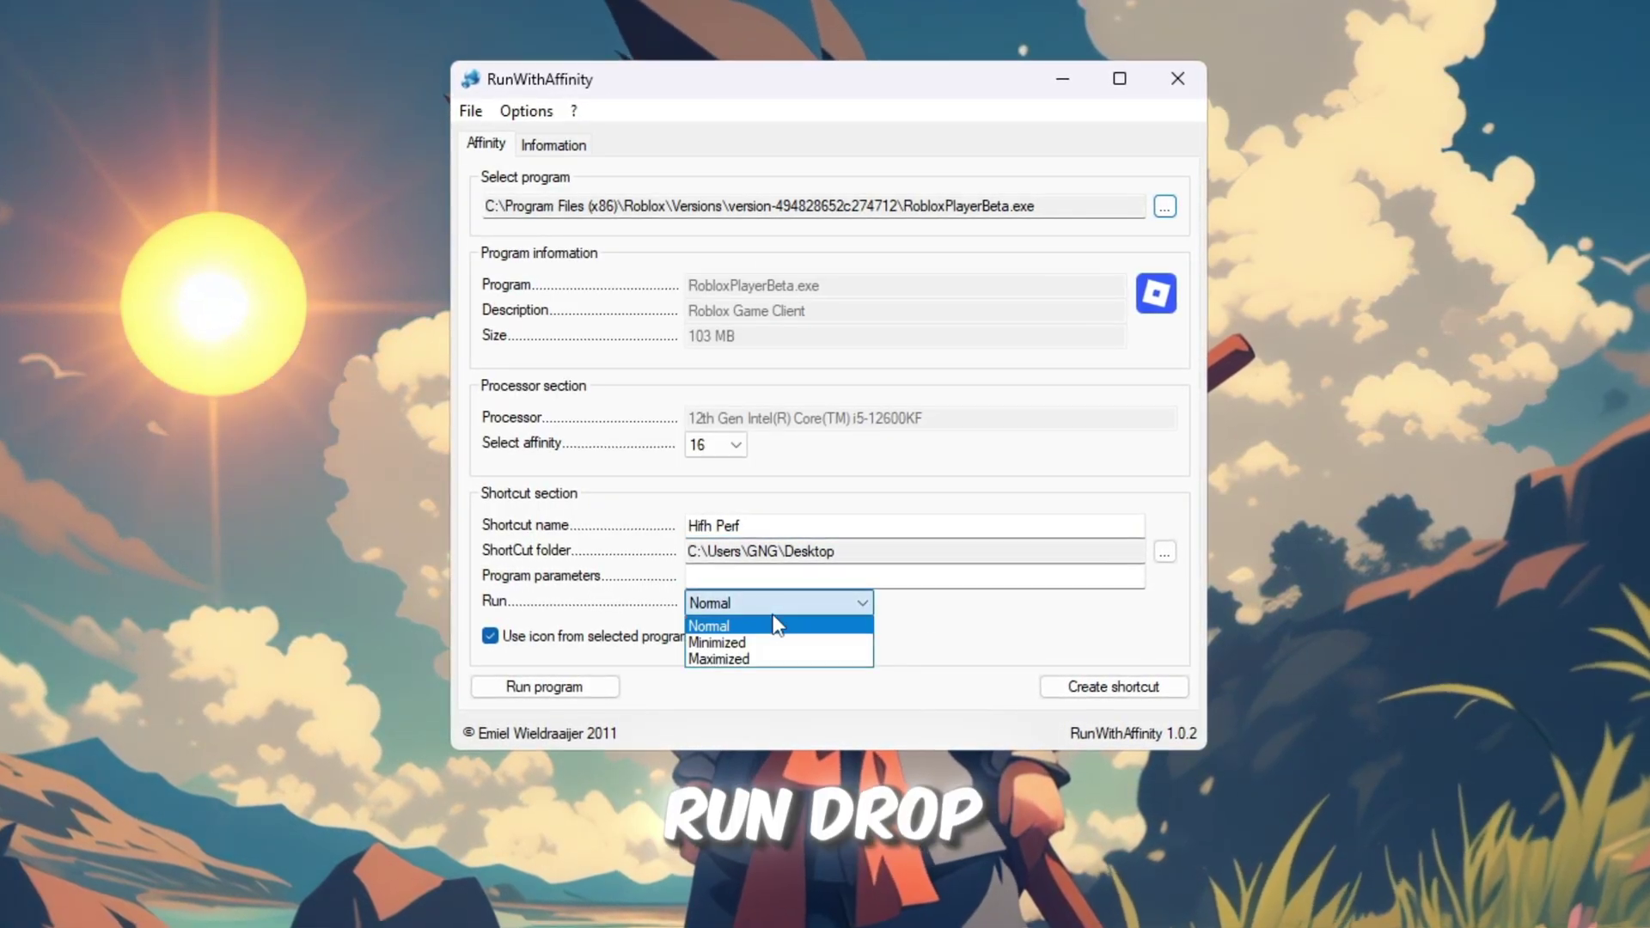
click(787, 667)
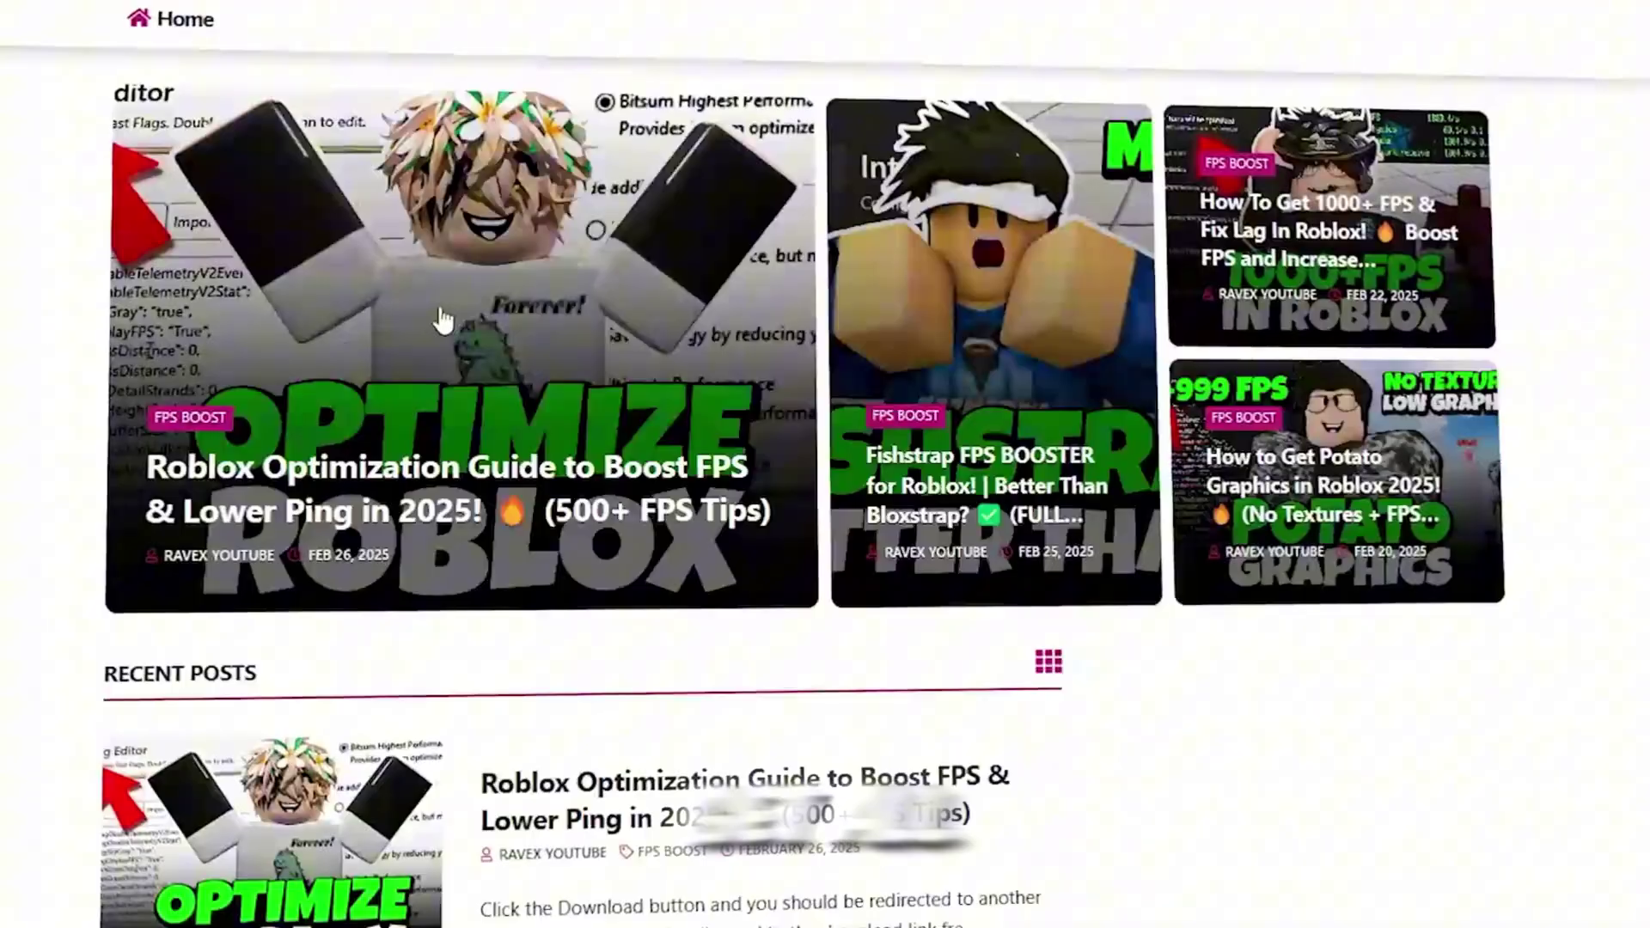
Scroll through the RAVEX site's Recent Posts on Roblox FPS boosting.
scroll(443, 321, down, 5)
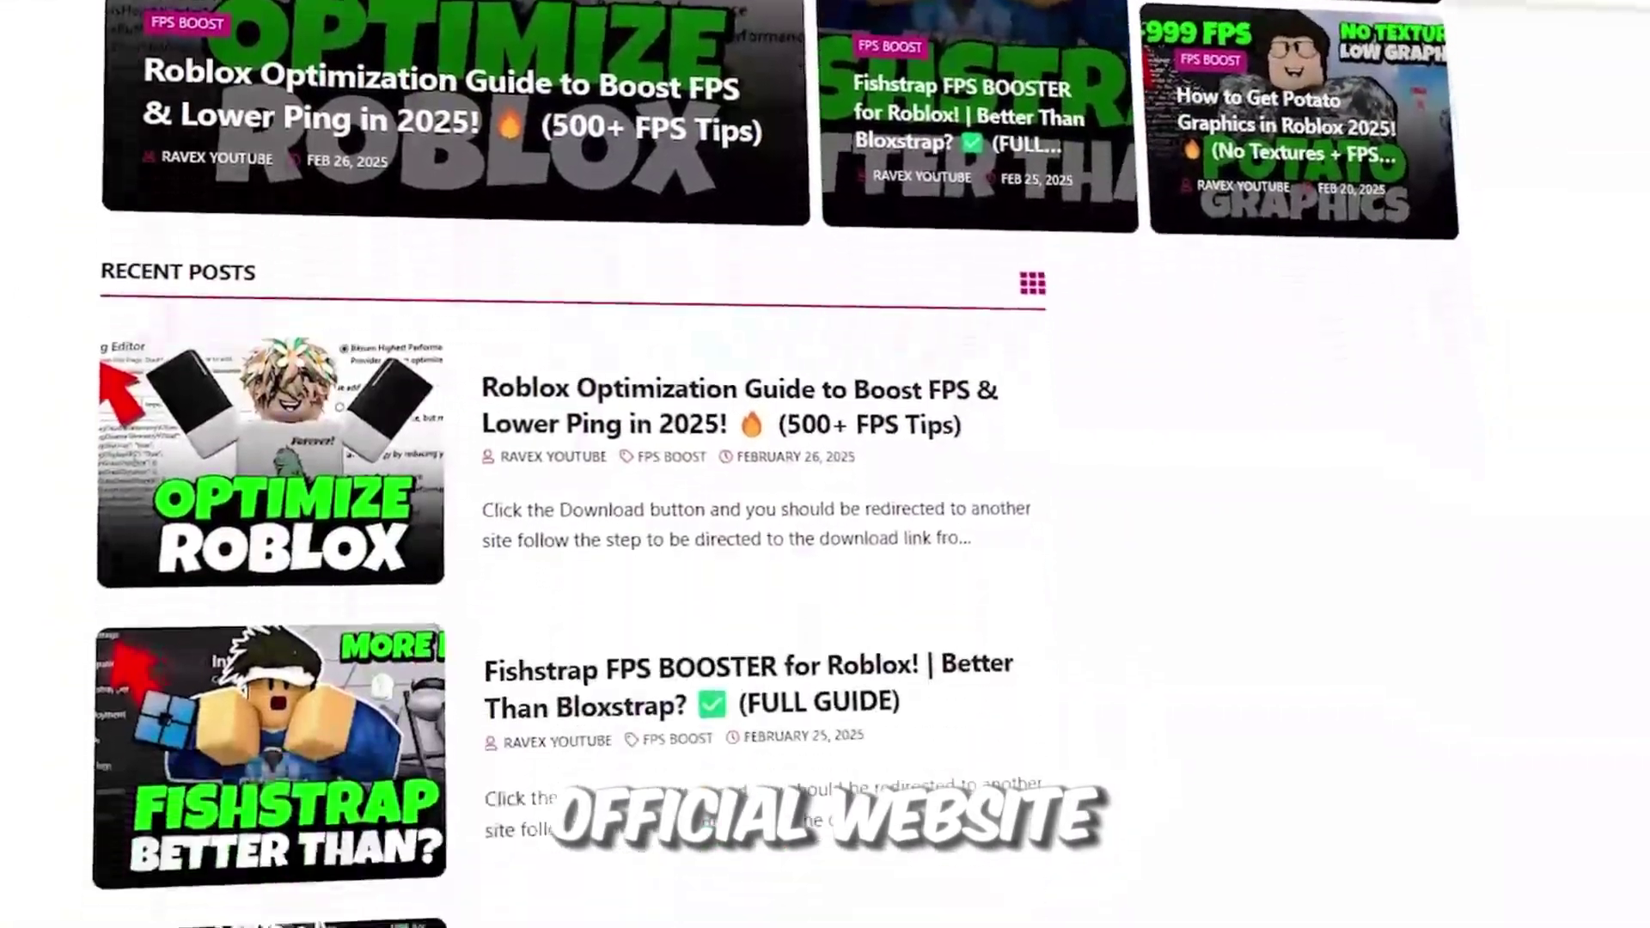
scroll(568, 464, down, 10)
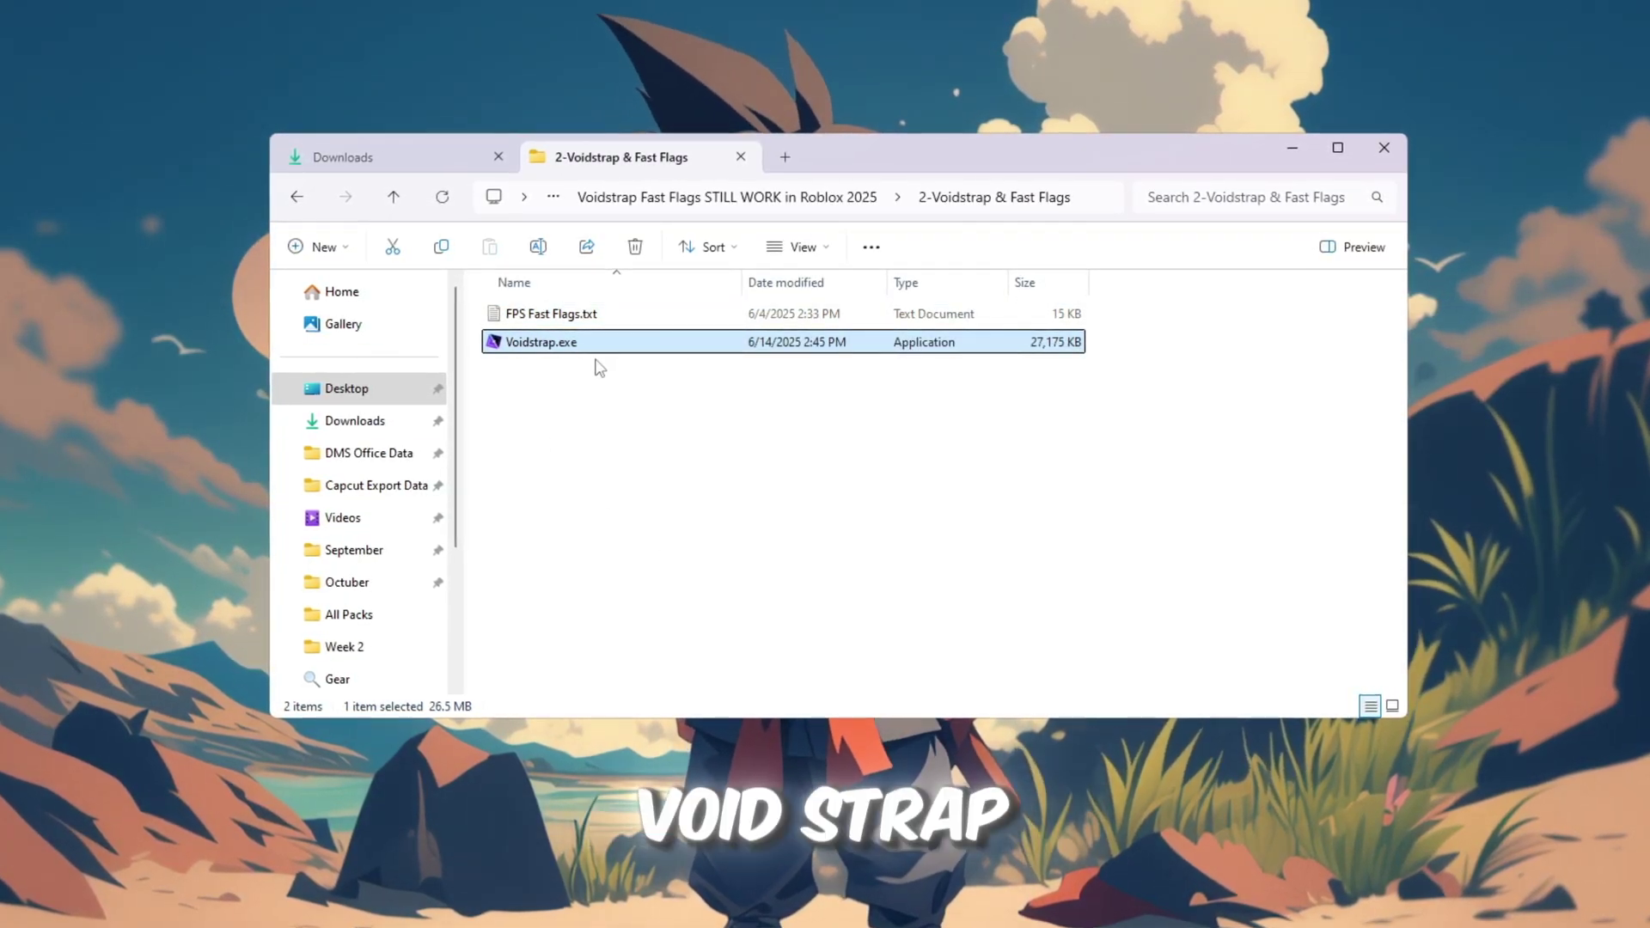
Search the Start menu for 'Void' to launch Voidstrap.
click(1295, 149)
key(super)
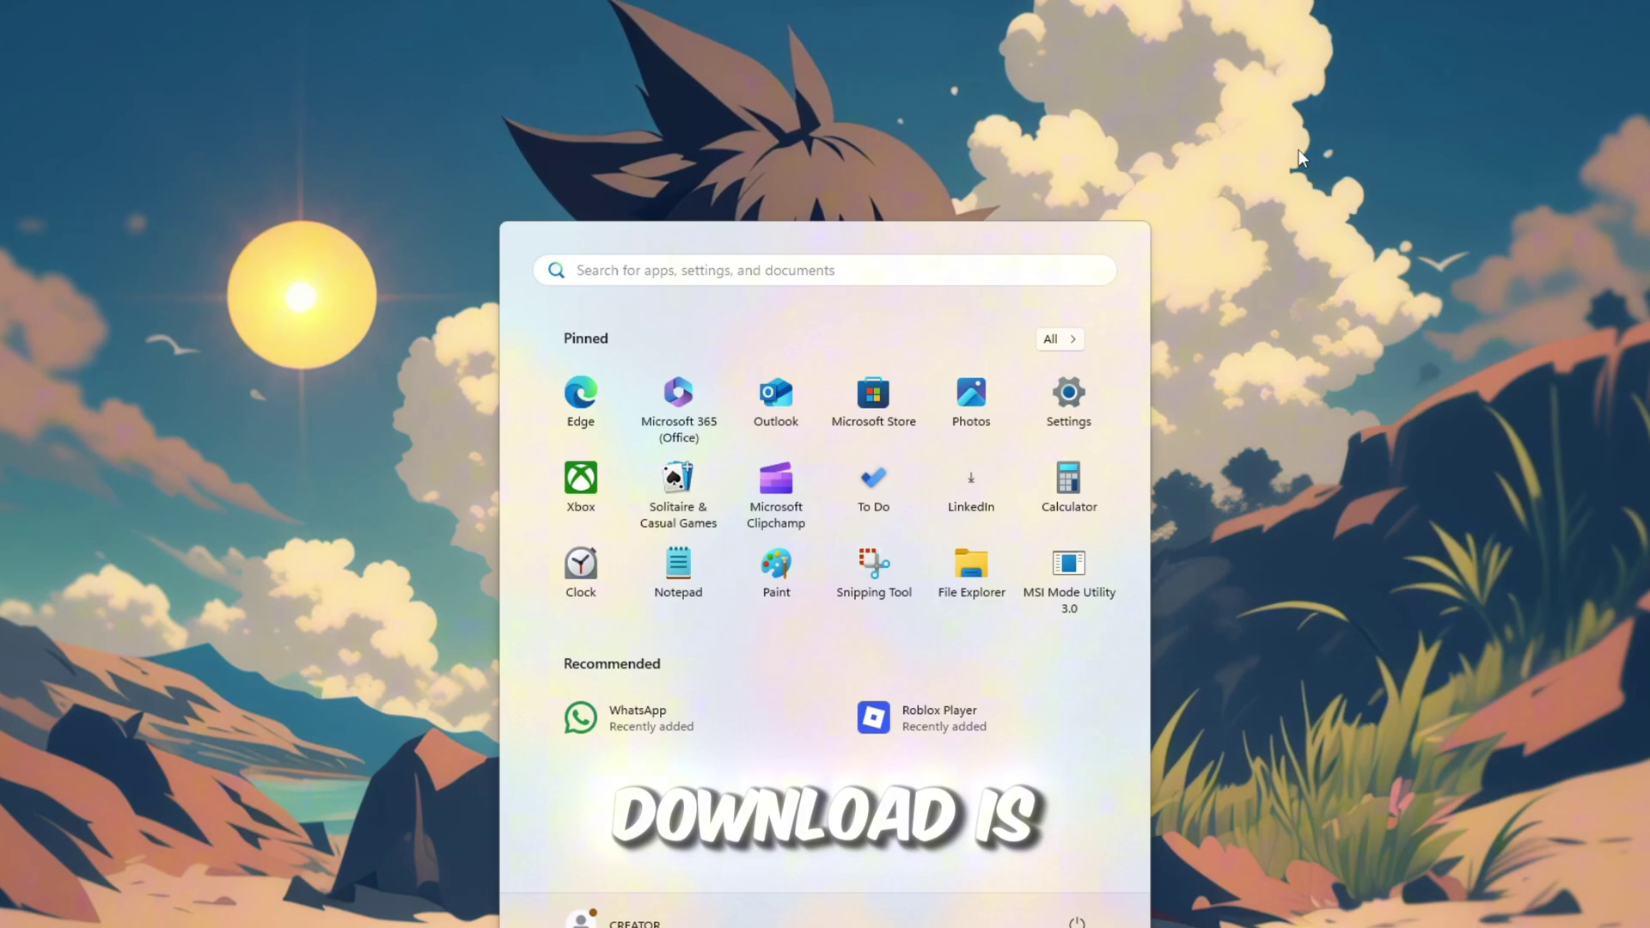
text(Void)
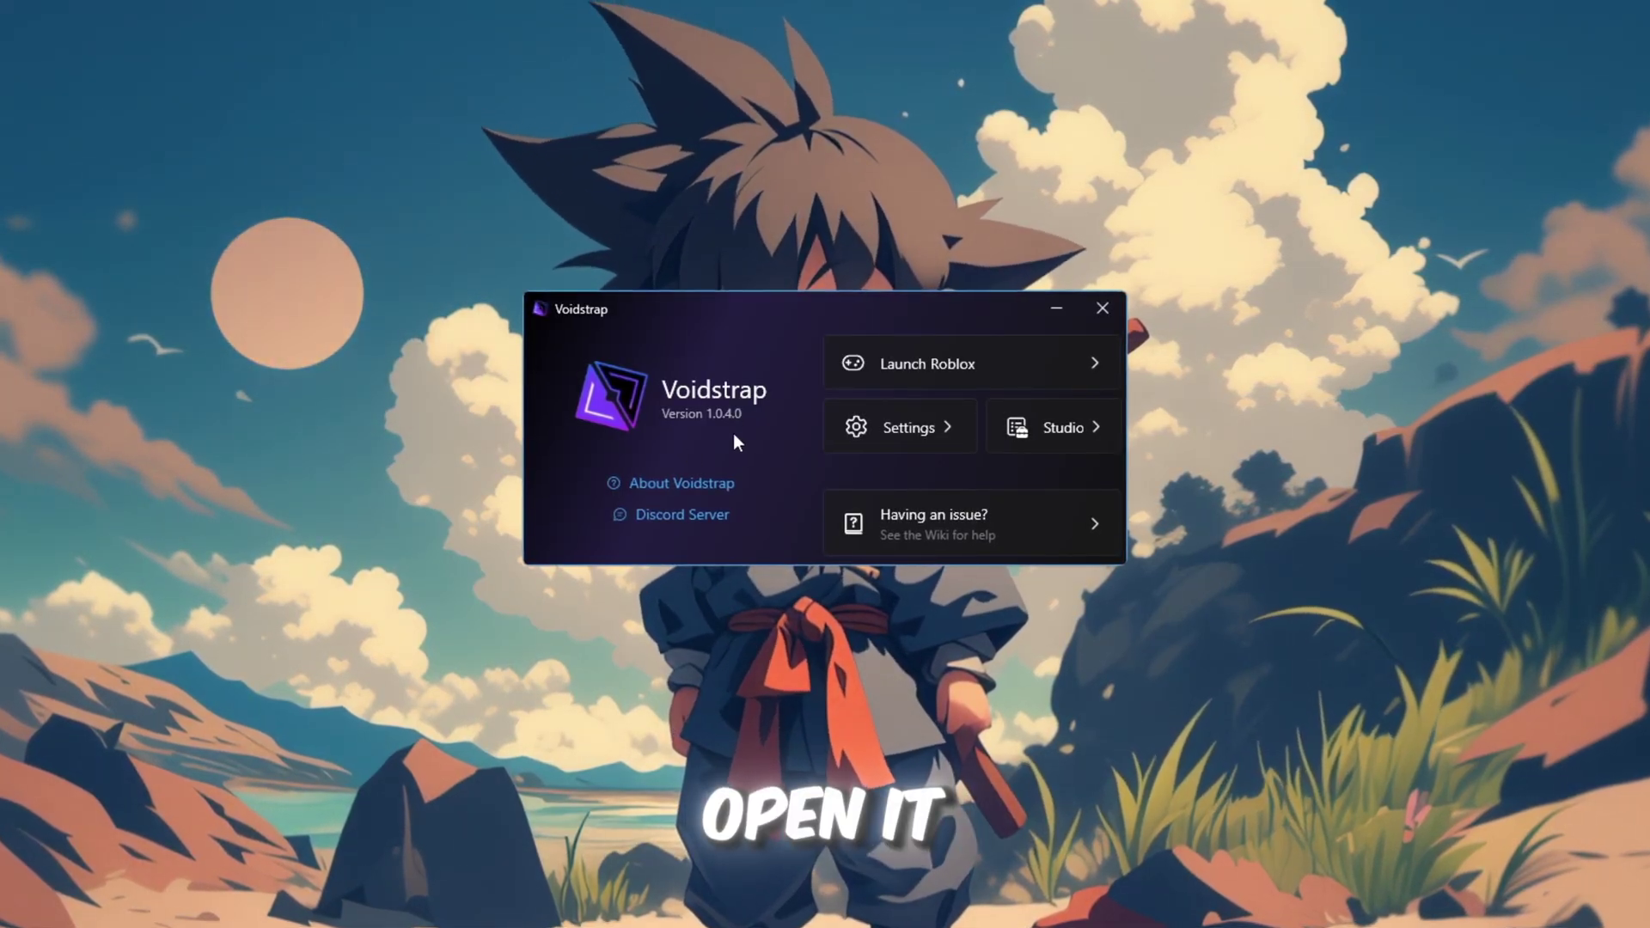
In Voidstrap Settings, add new FastFlags via Import JSON, then return to the Fast Flags folder.
click(950, 443)
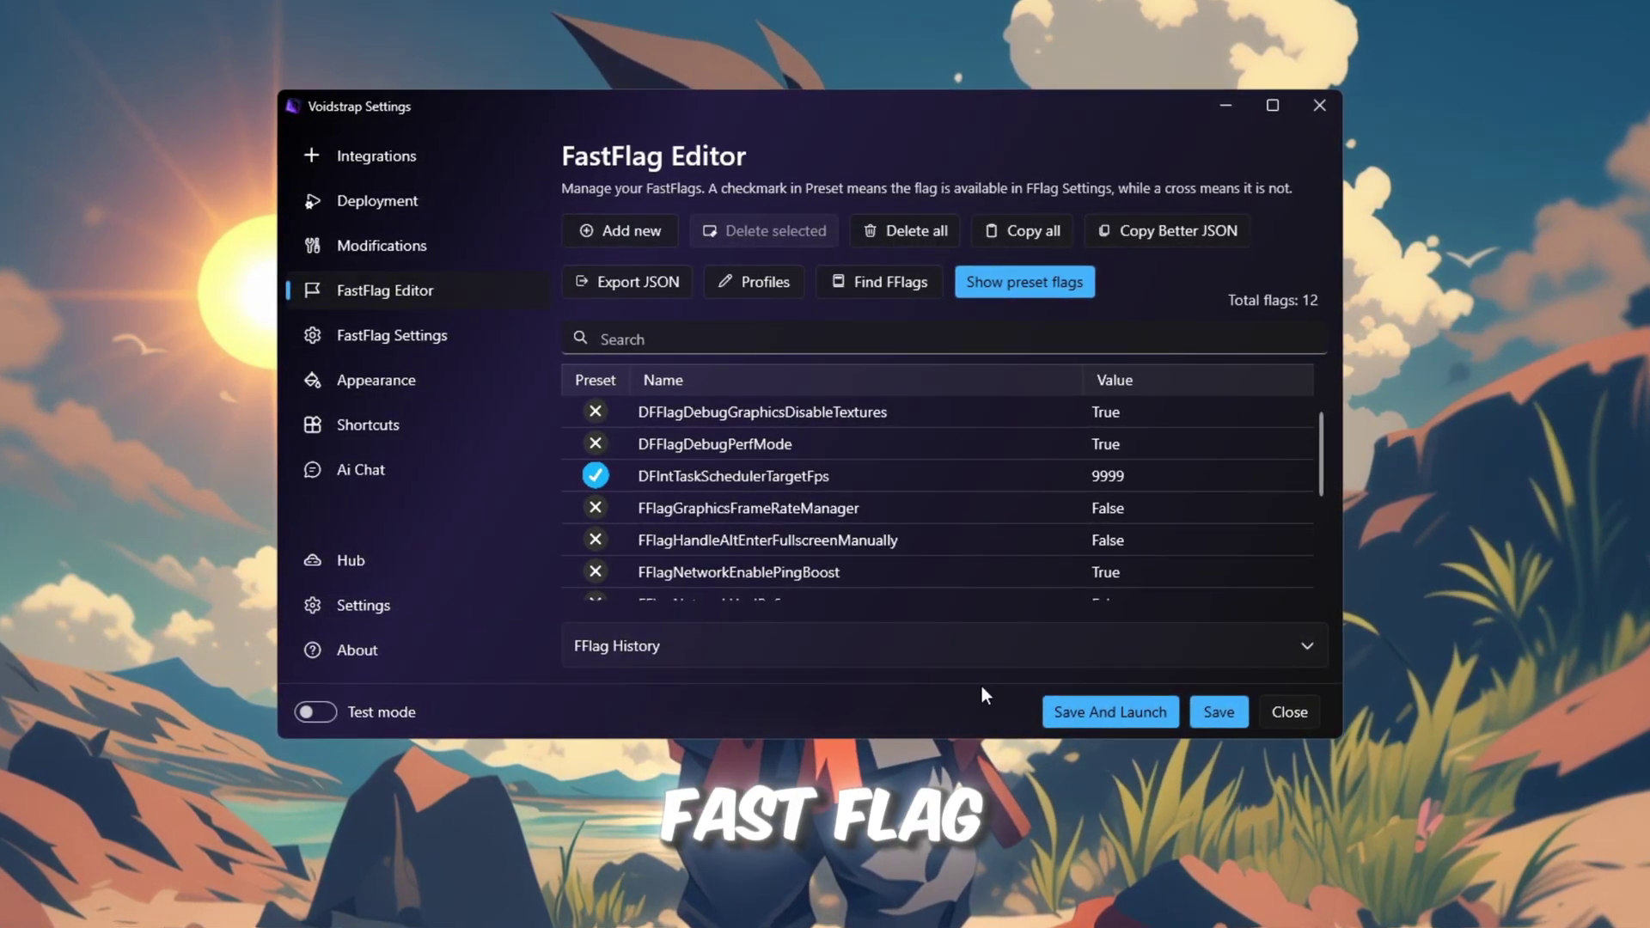
scroll(895, 544, down, 3)
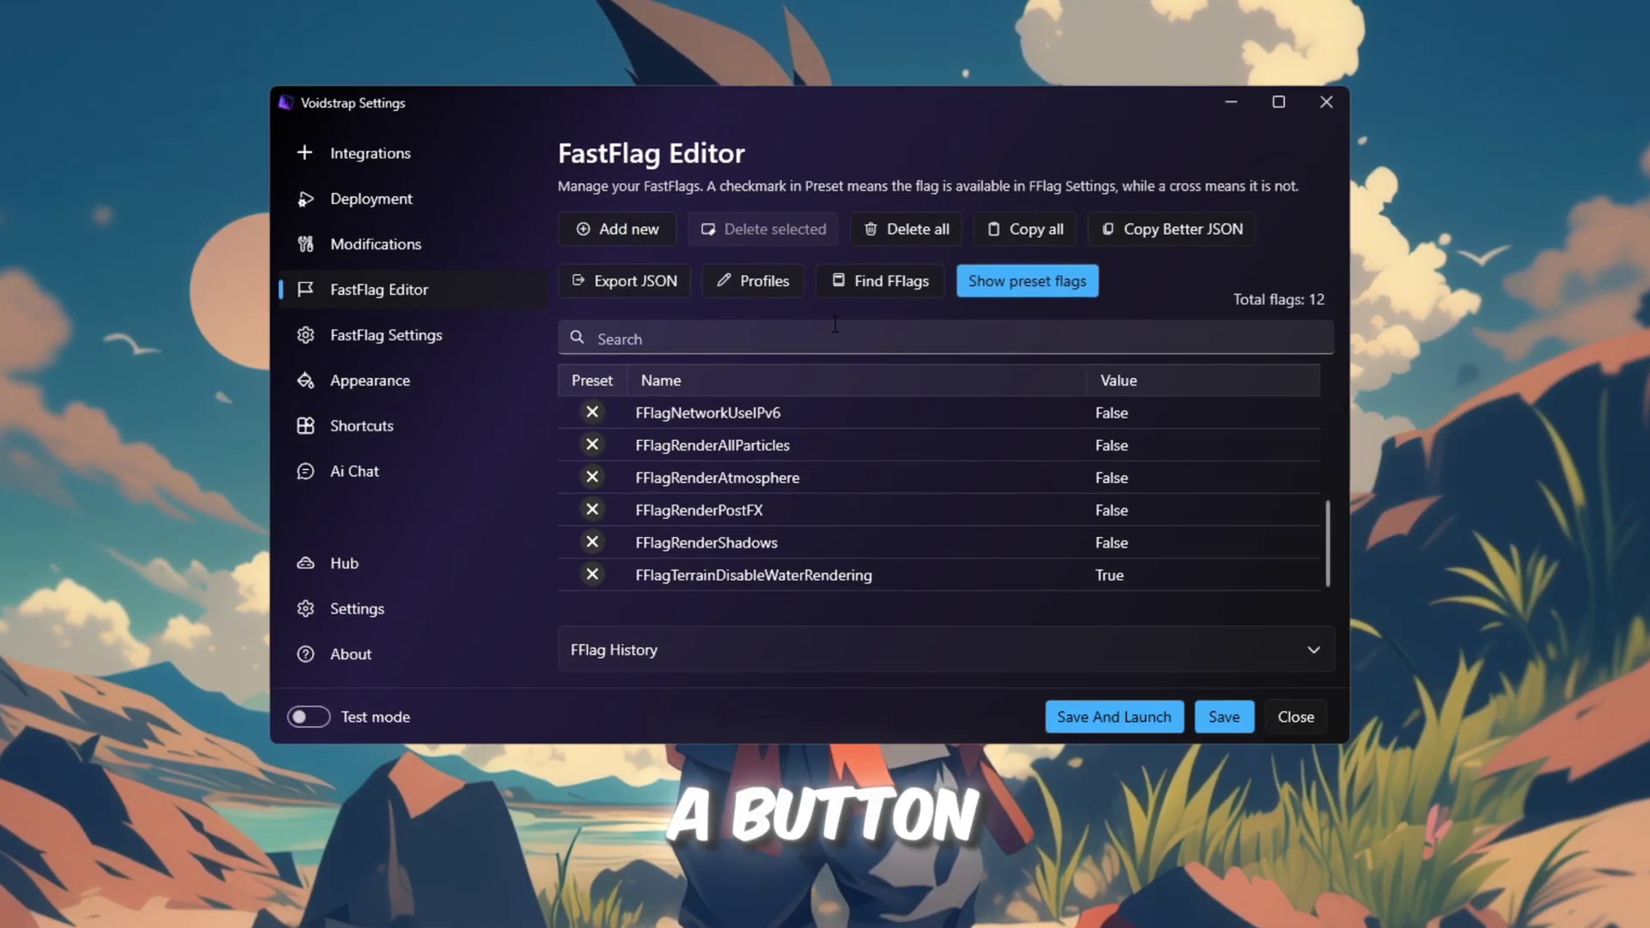
click(640, 230)
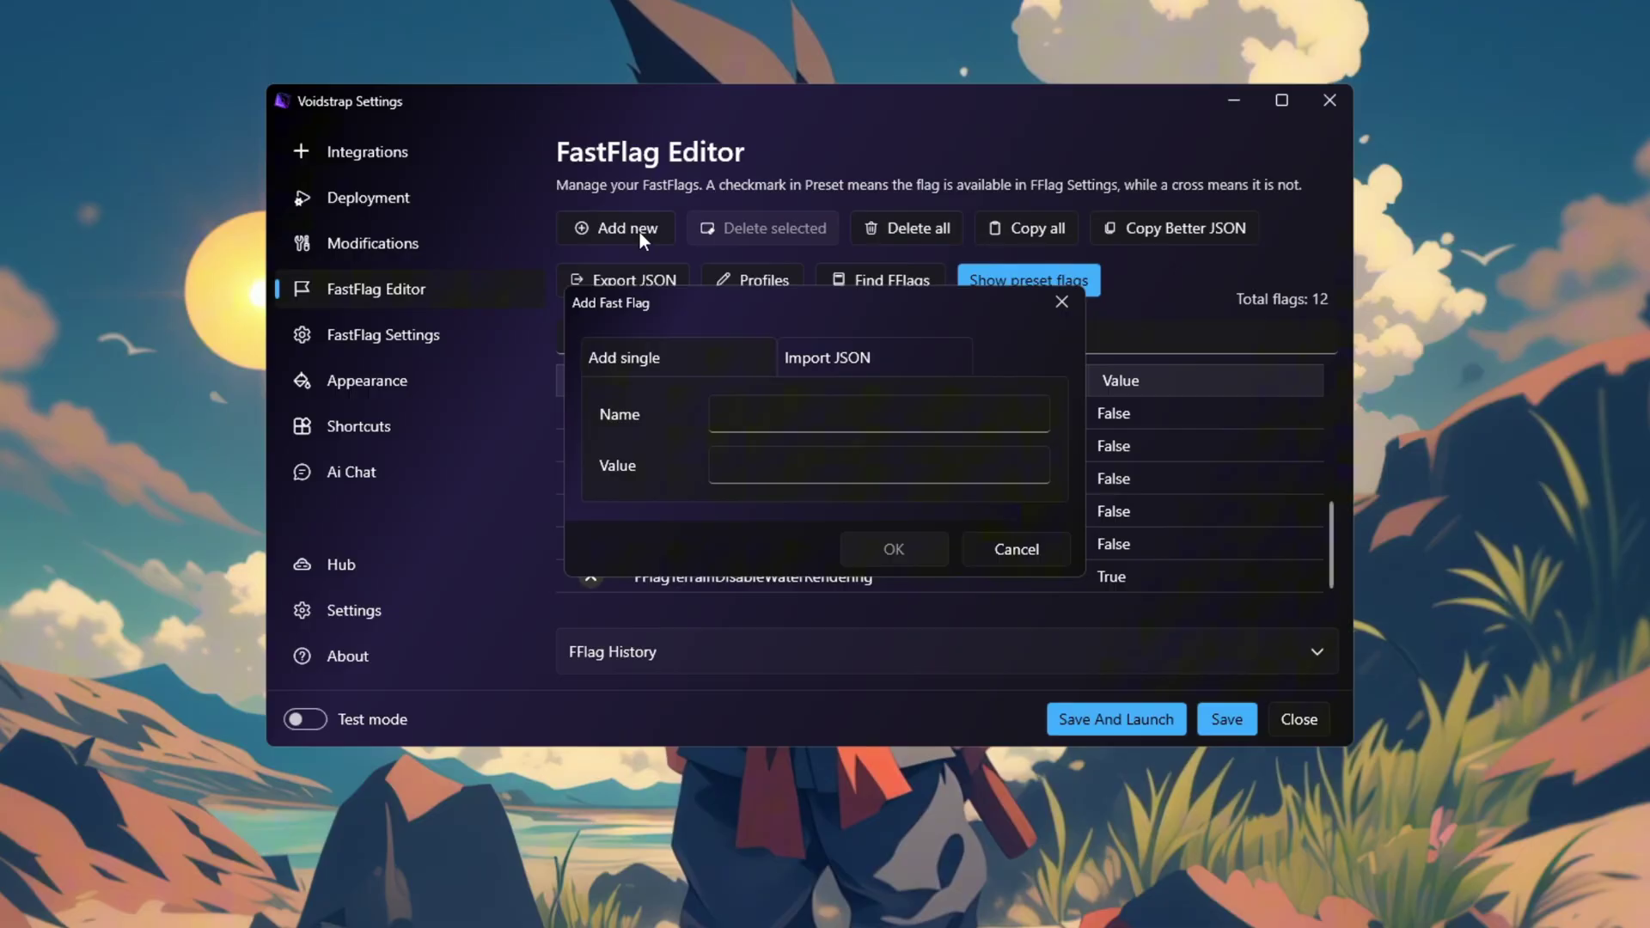
click(864, 365)
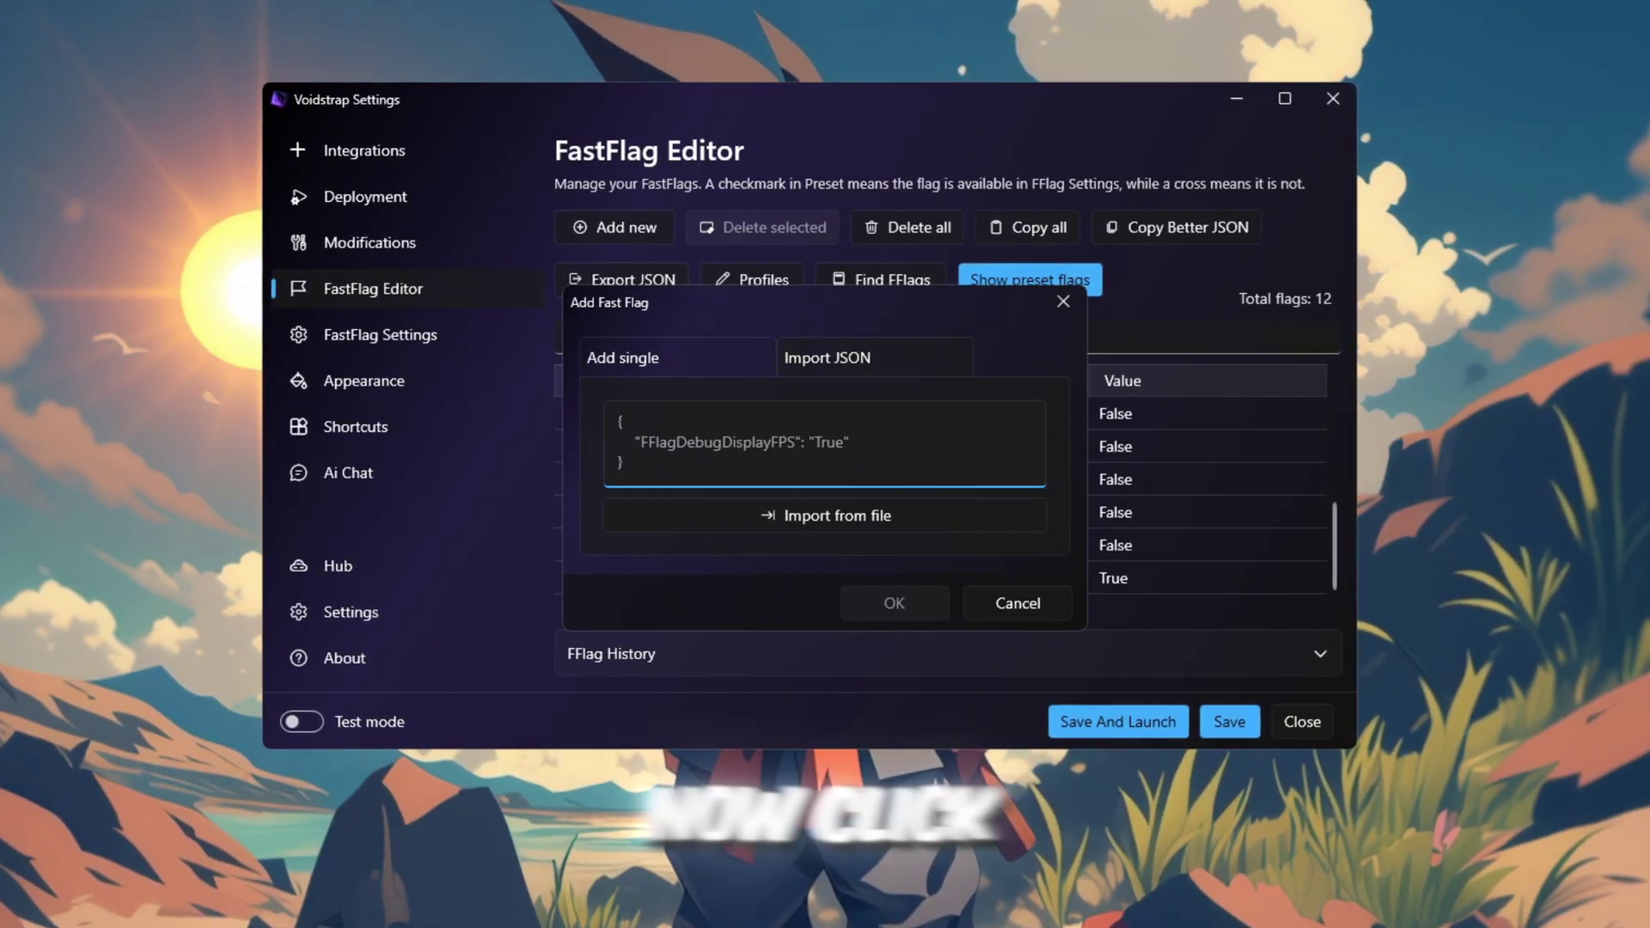
click(461, 890)
Open FPS Fast Flags.txt and copy its entire flag list.
double_click(636, 313)
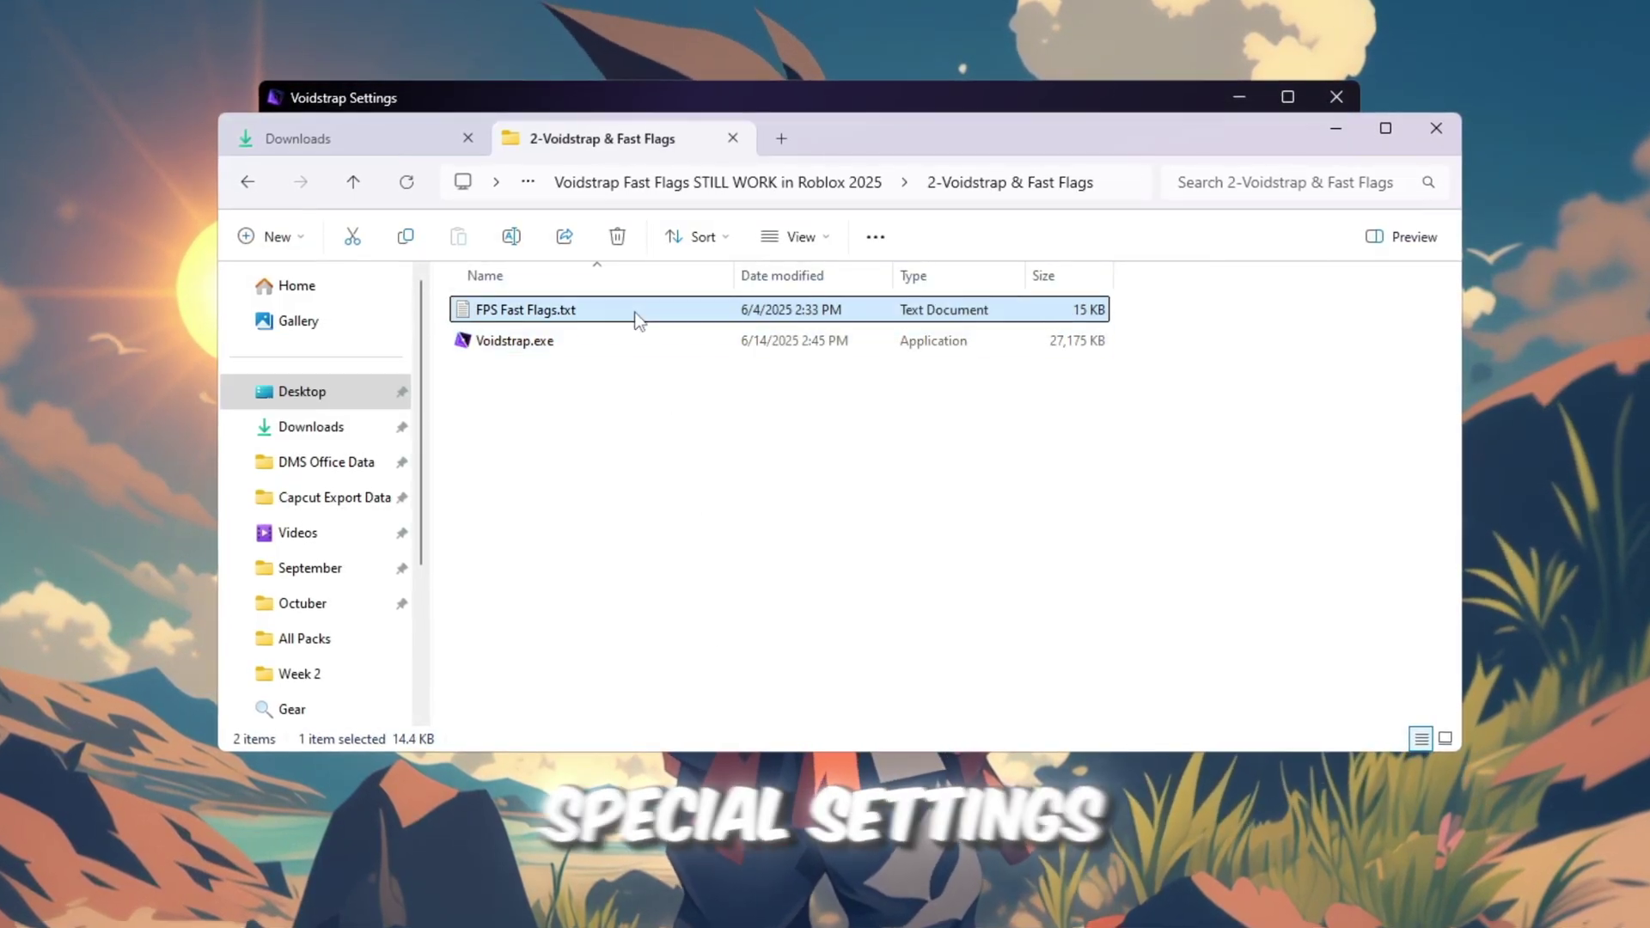
key(ctrl+a)
right_click(339, 311)
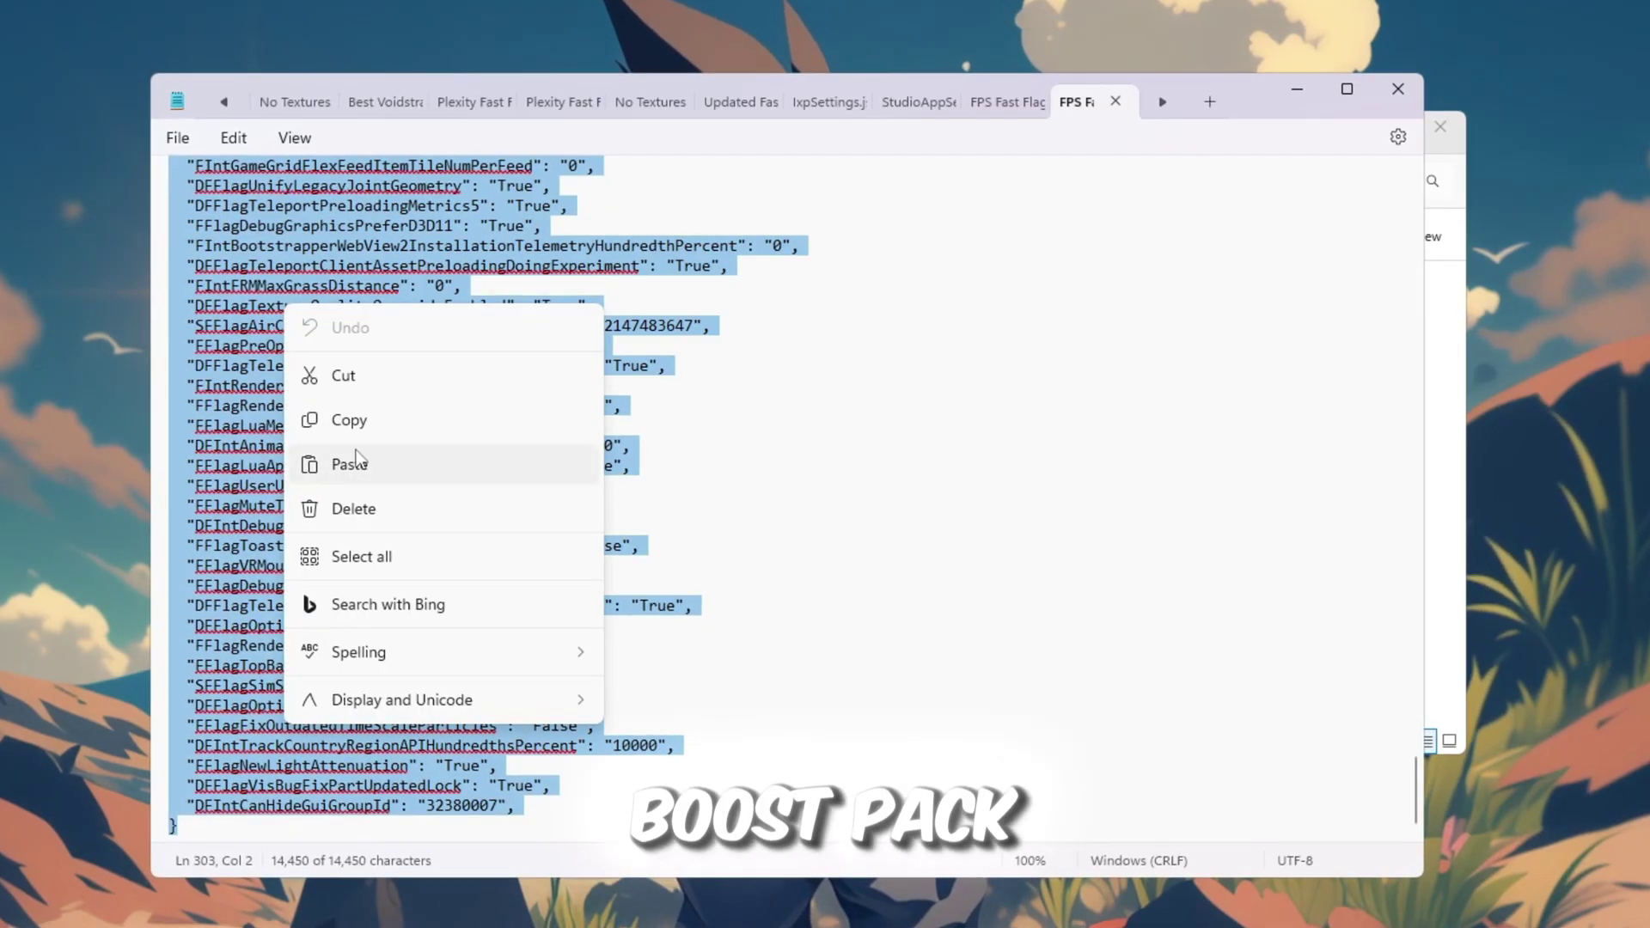
click(374, 420)
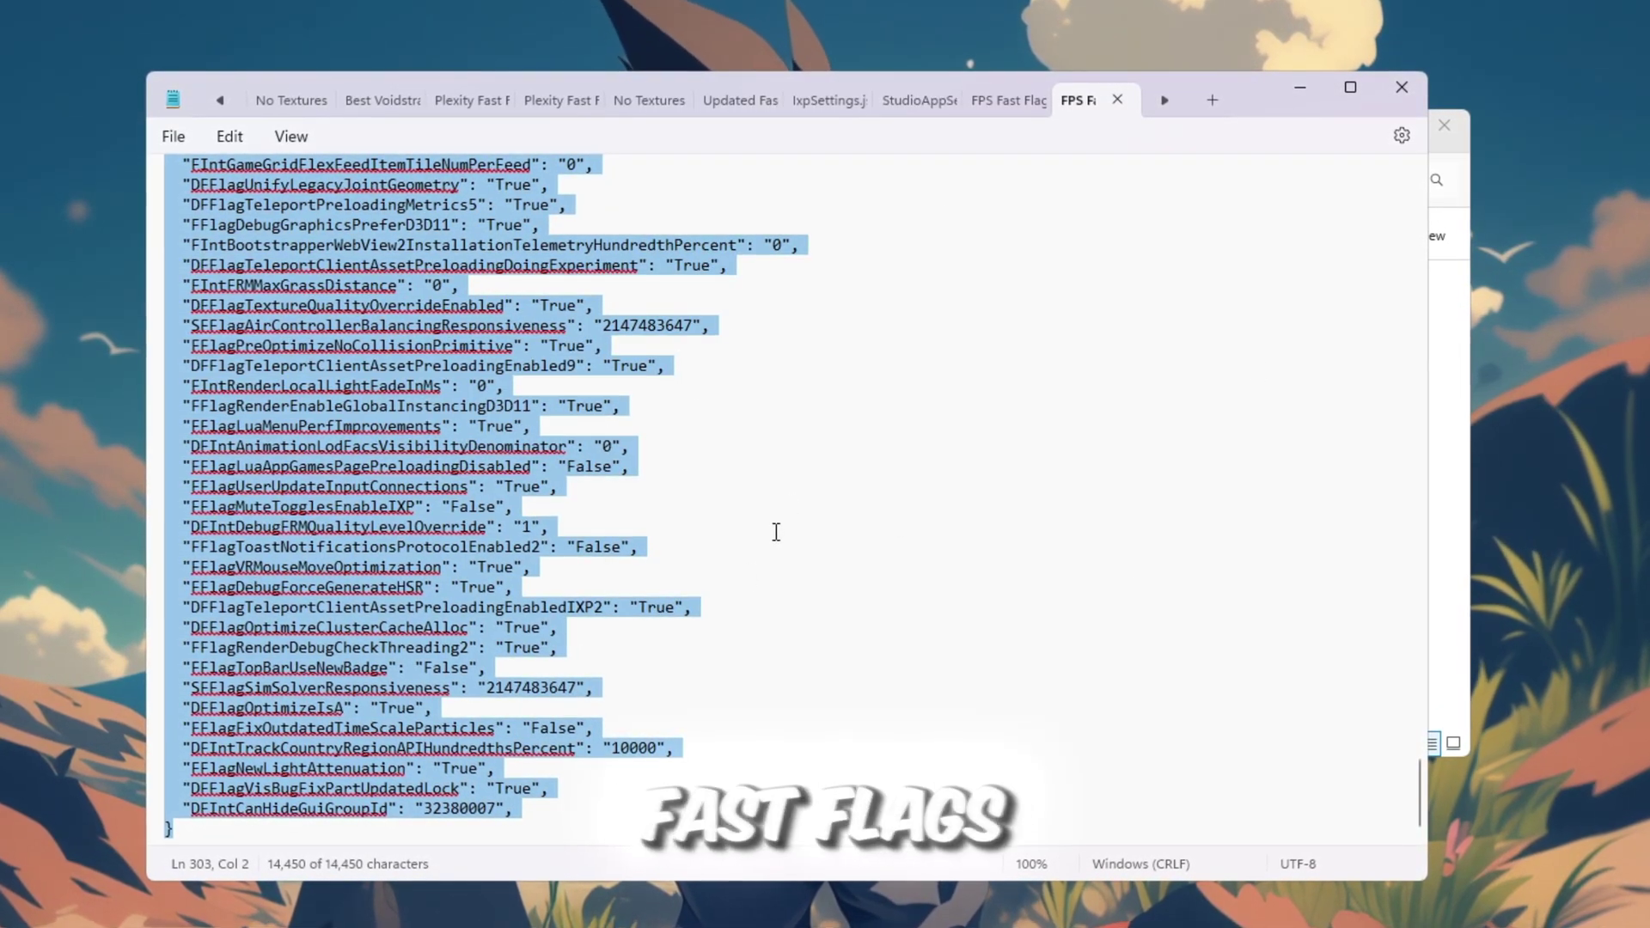
scroll(874, 452, up, 20)
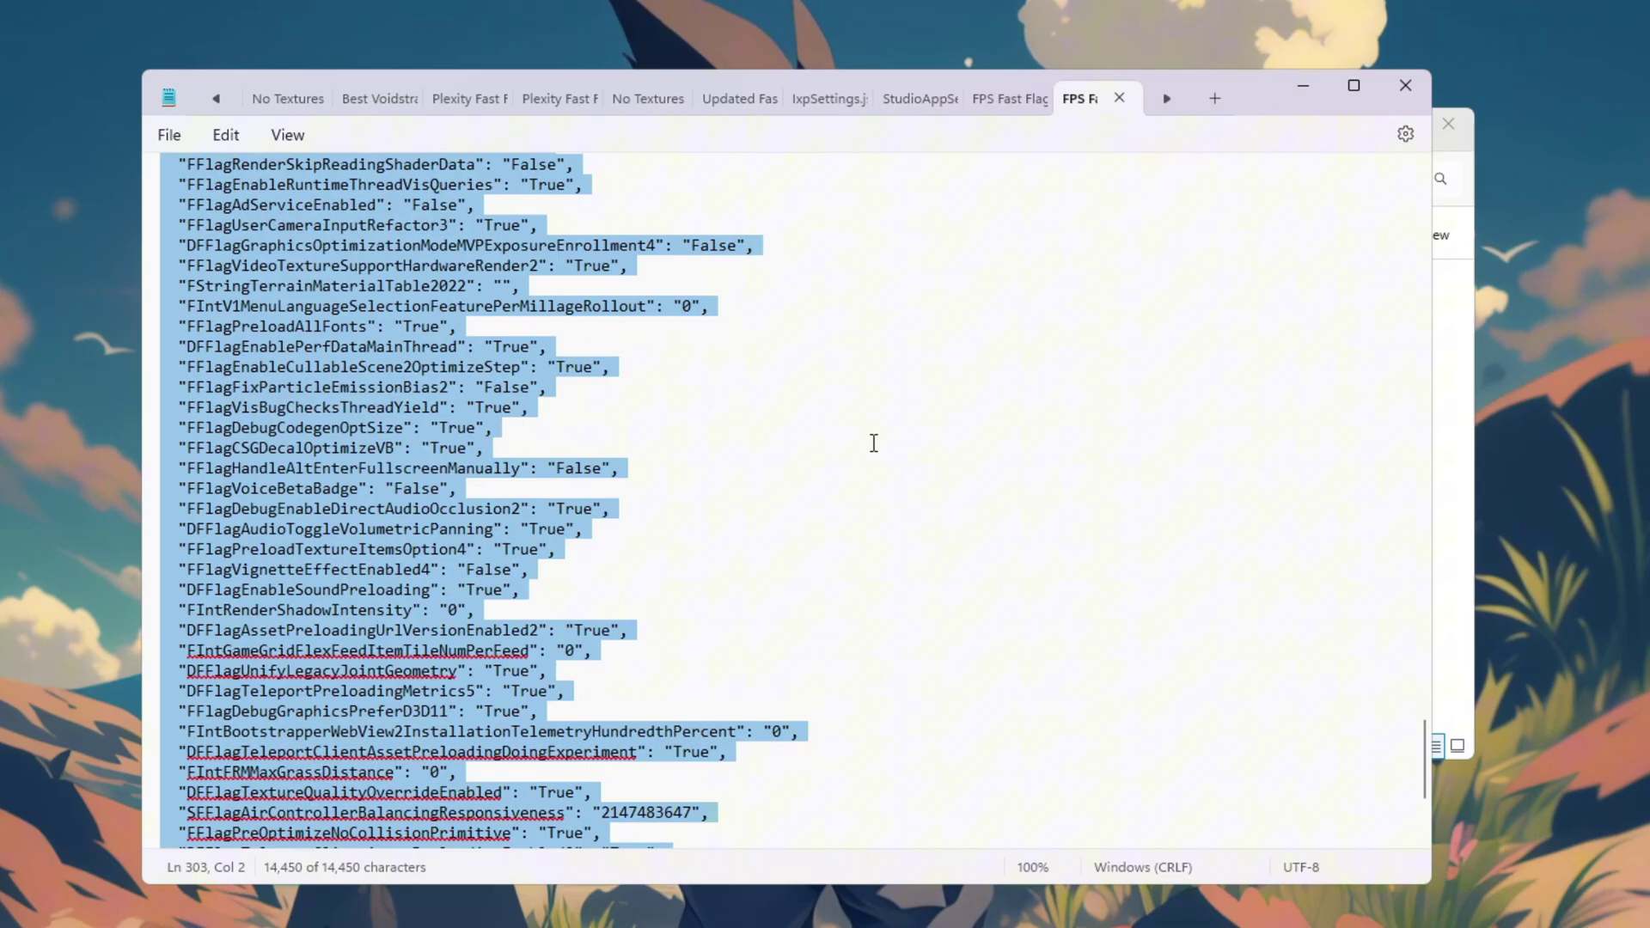
scroll(870, 443, up, 20)
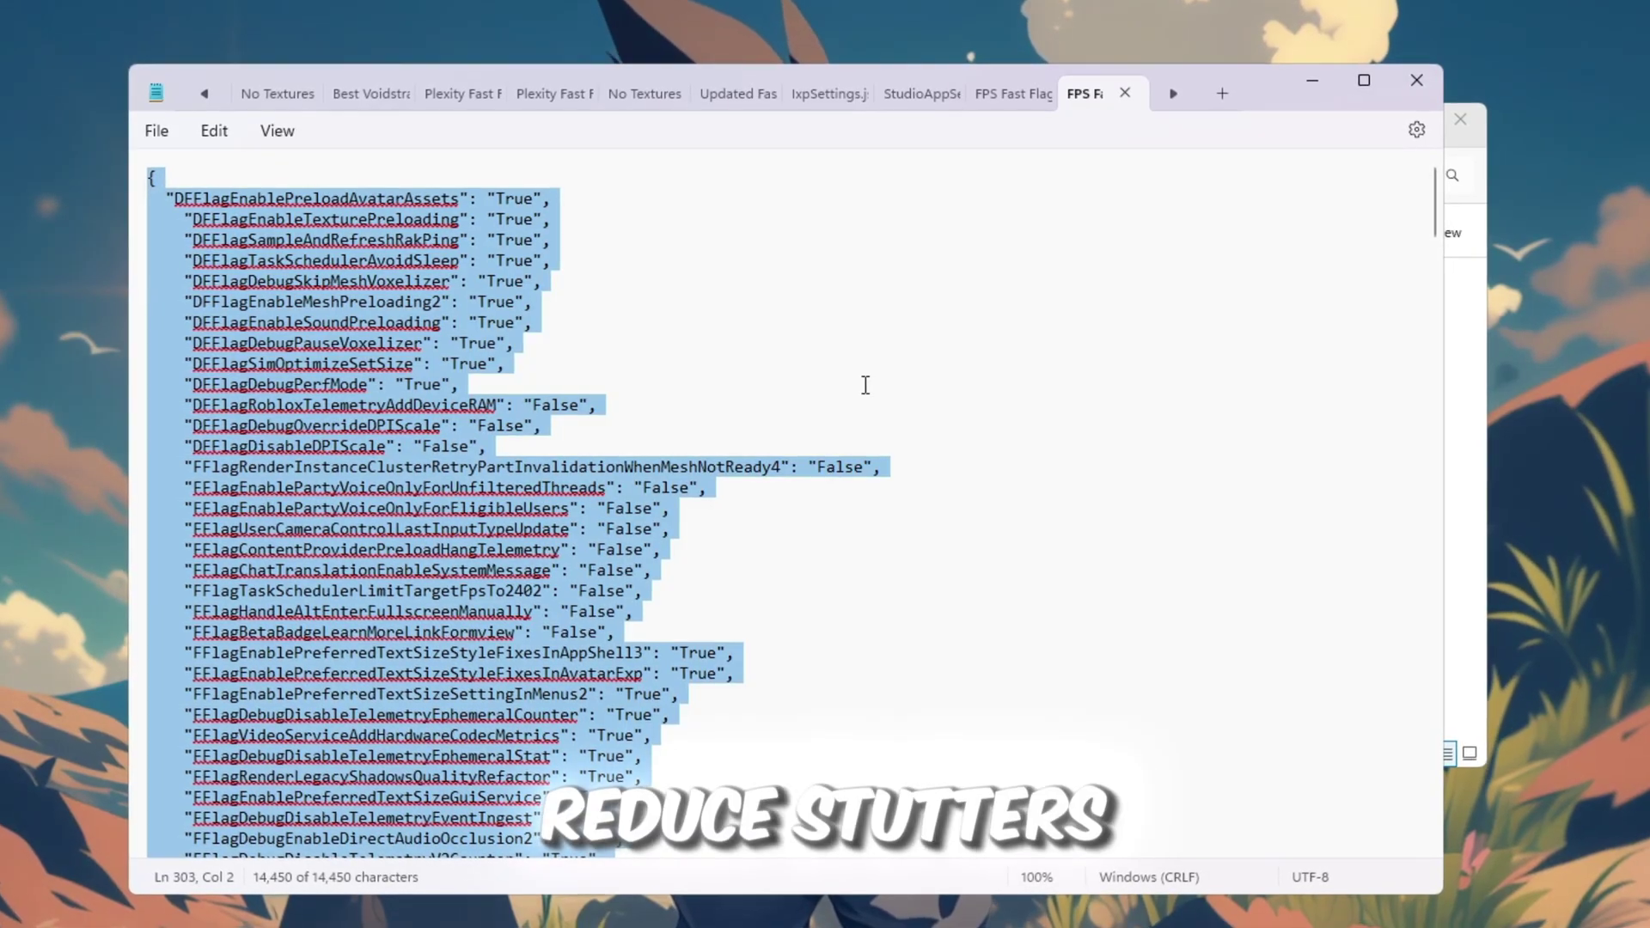
right_click(276, 323)
click(331, 443)
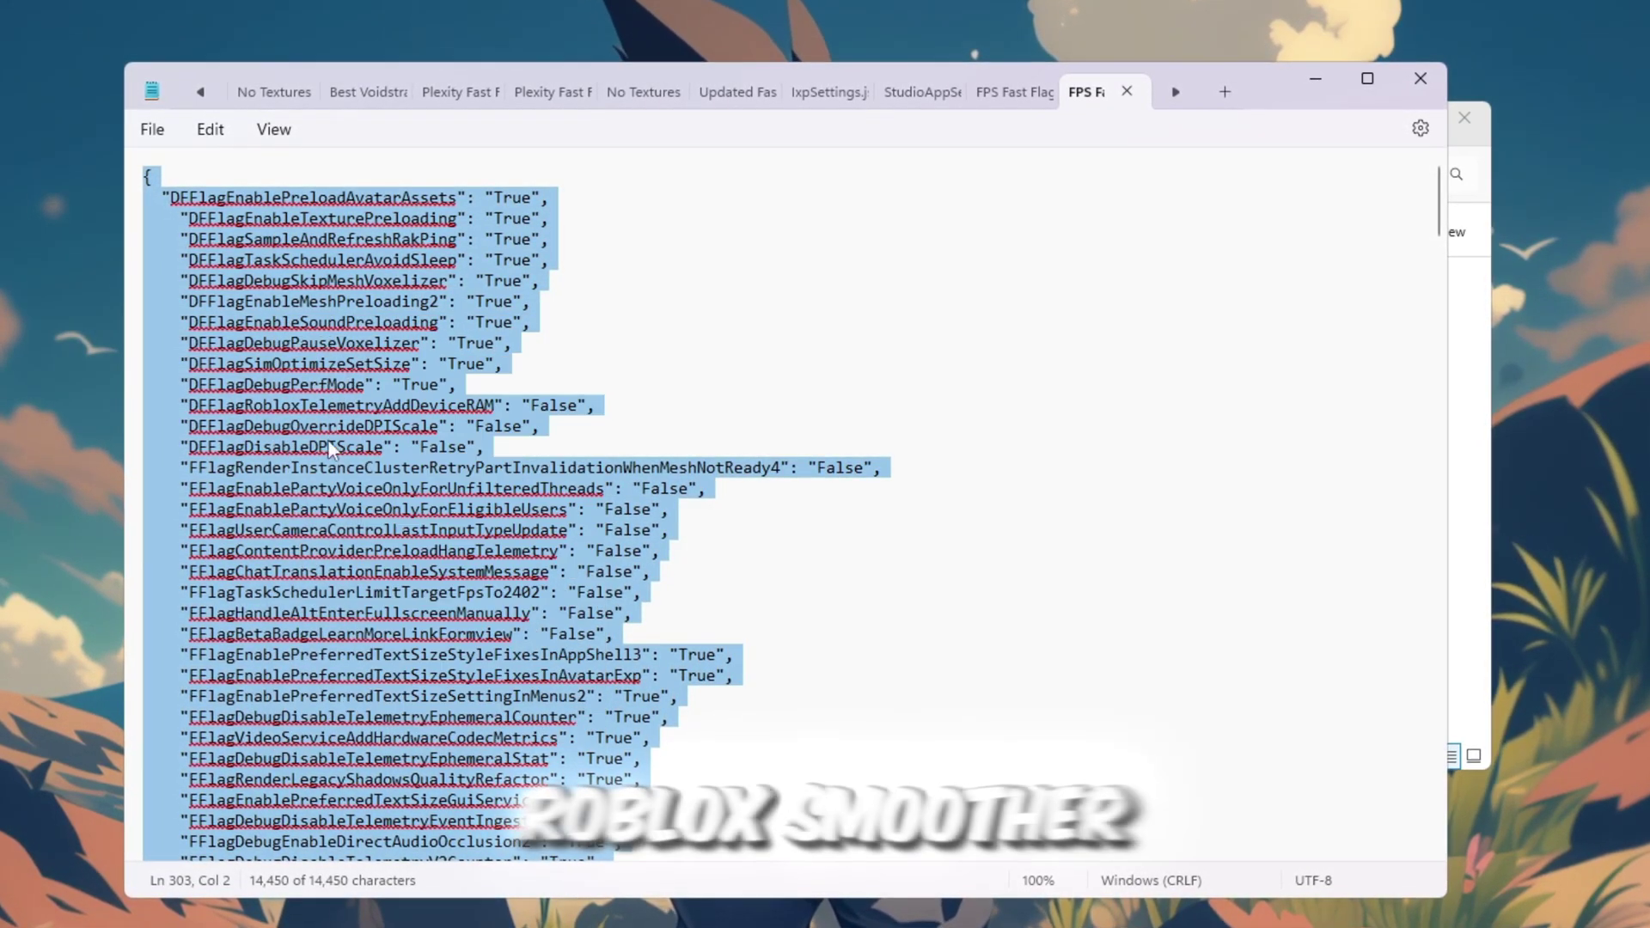
Minimize Notepad and Explorer and paste the flags into Voidstrap's Import JSON box.
scroll(971, 469, down, 20)
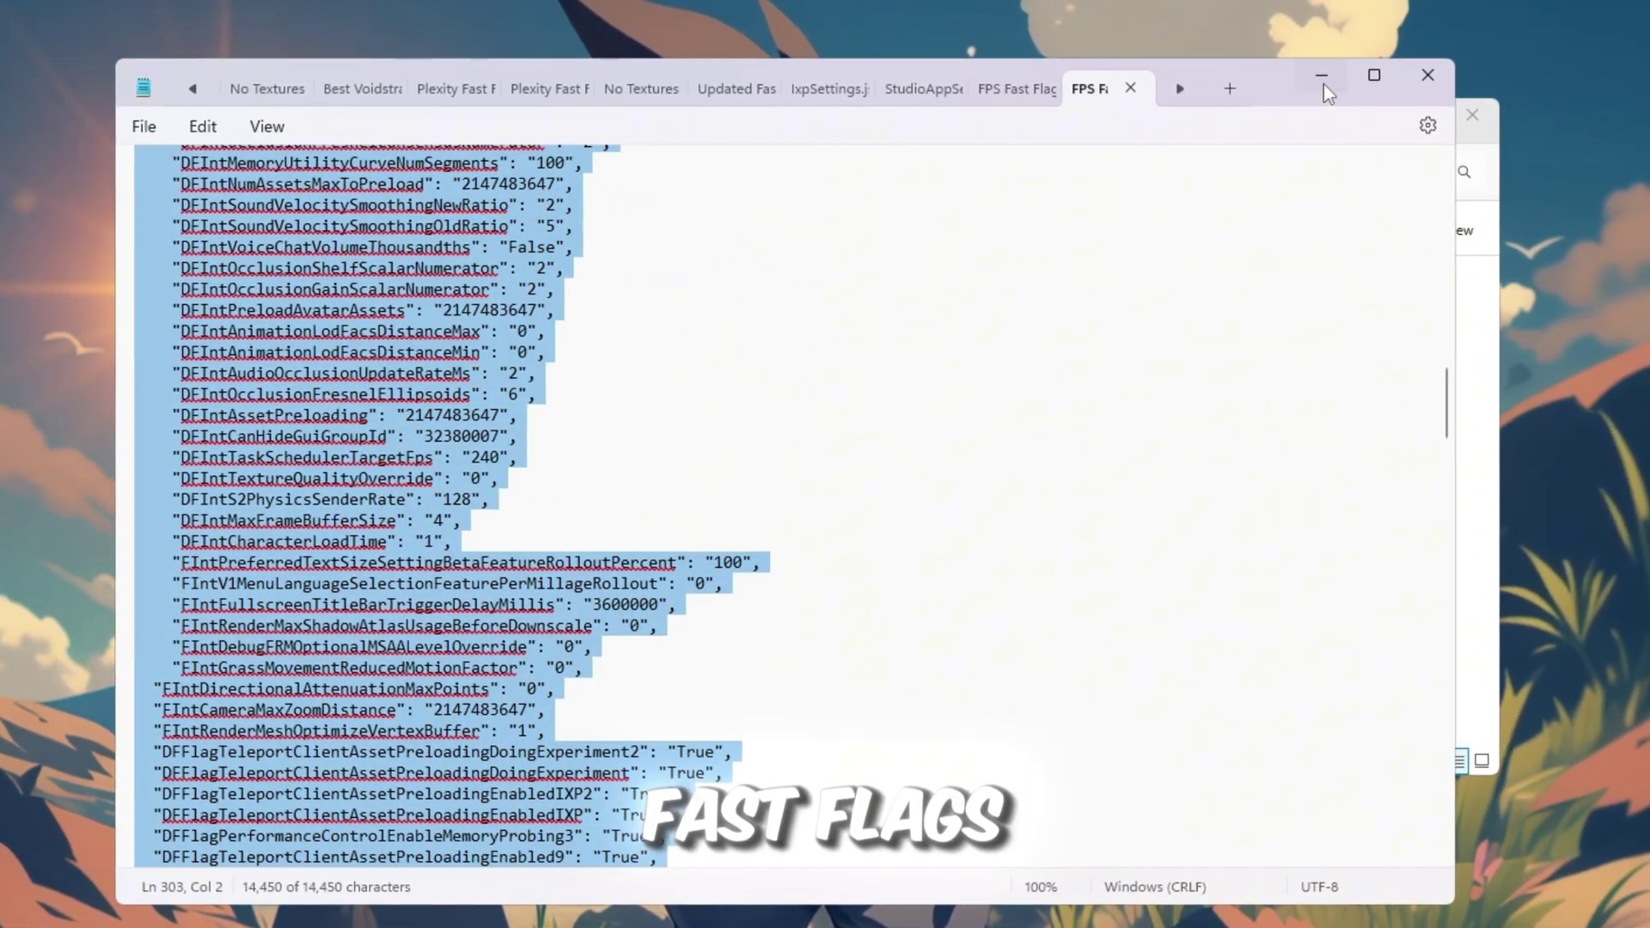
click(1323, 84)
click(1361, 114)
key(ctrl+v)
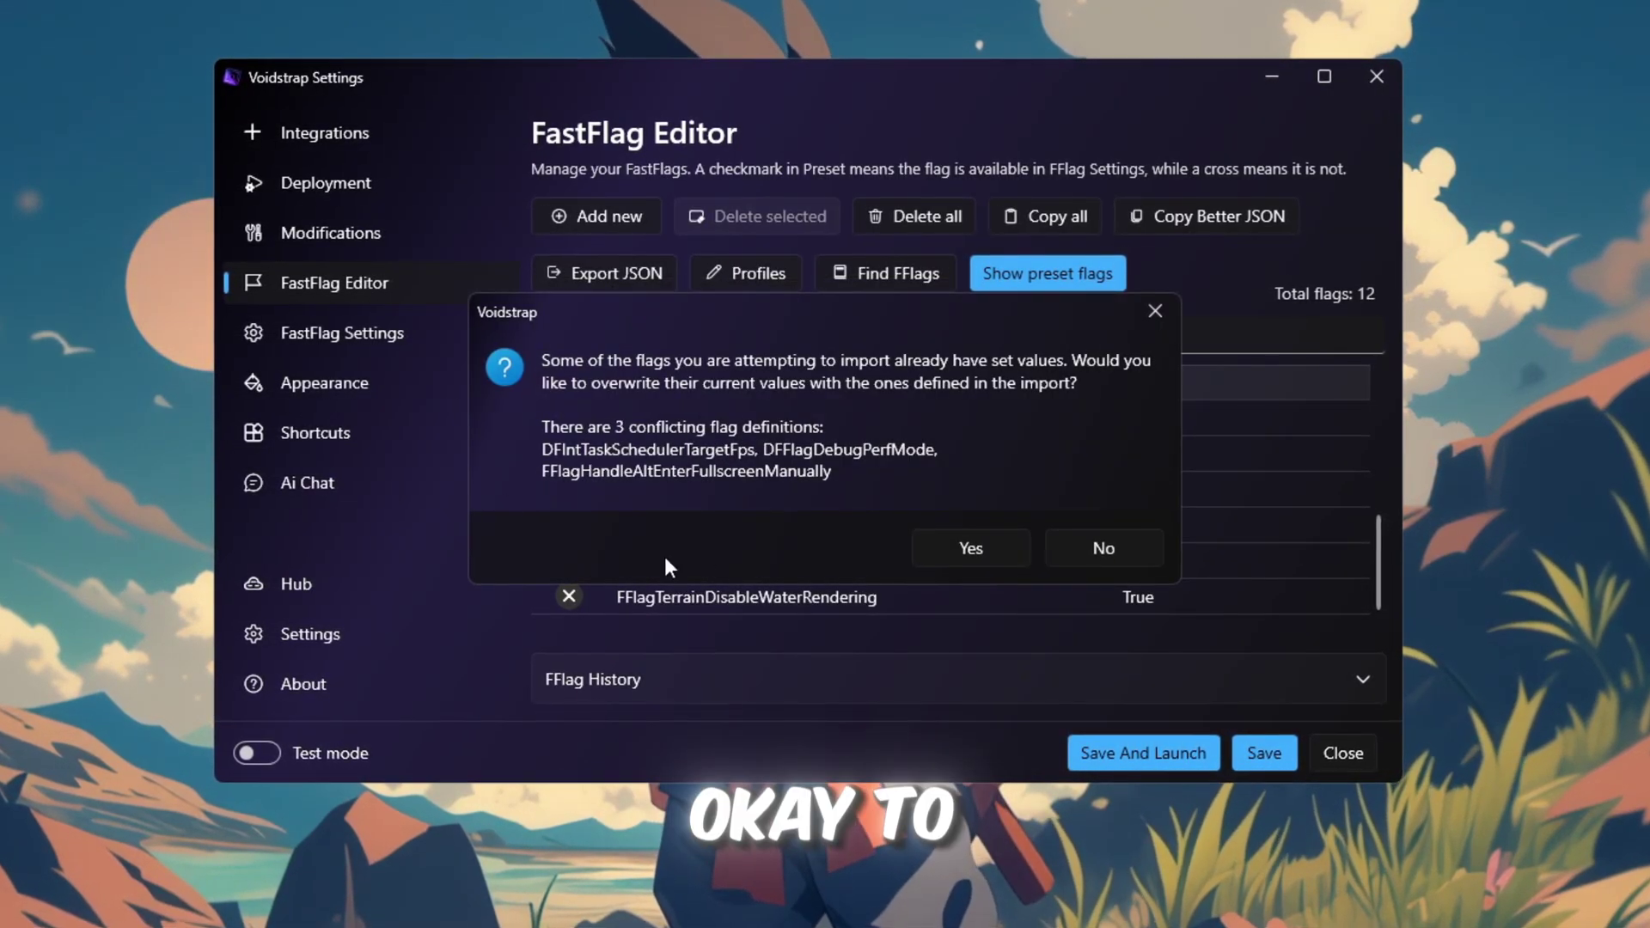
Overwrite the 3 conflicting flags so Voidstrap's total reaches 235 flags.
click(969, 548)
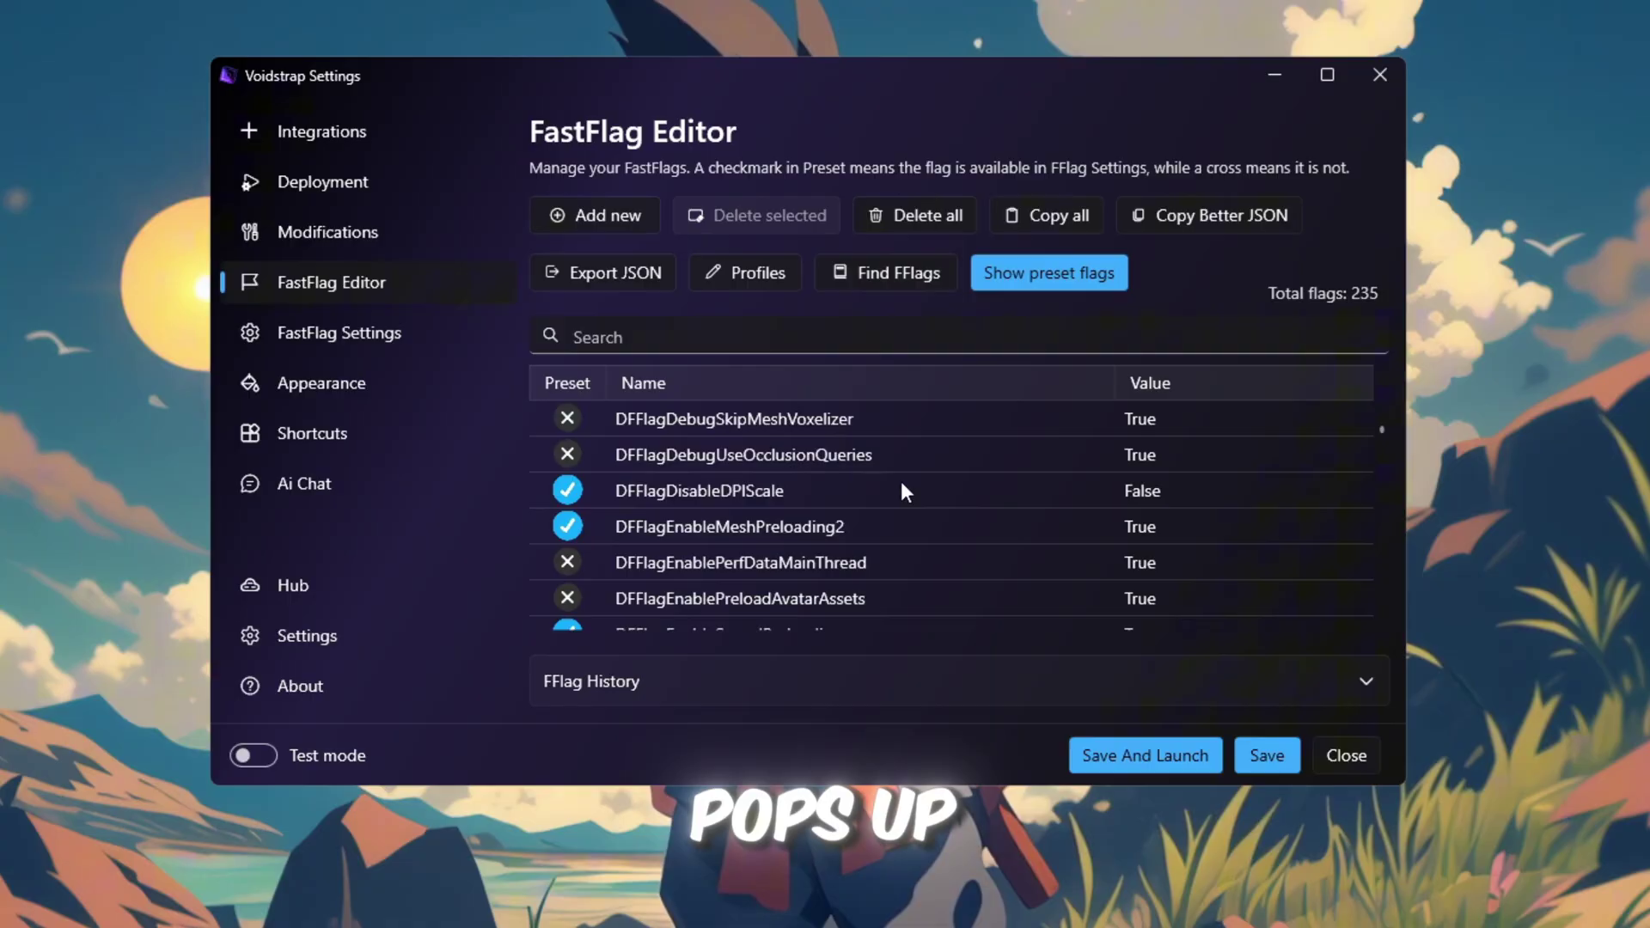
scroll(901, 492, down, 10)
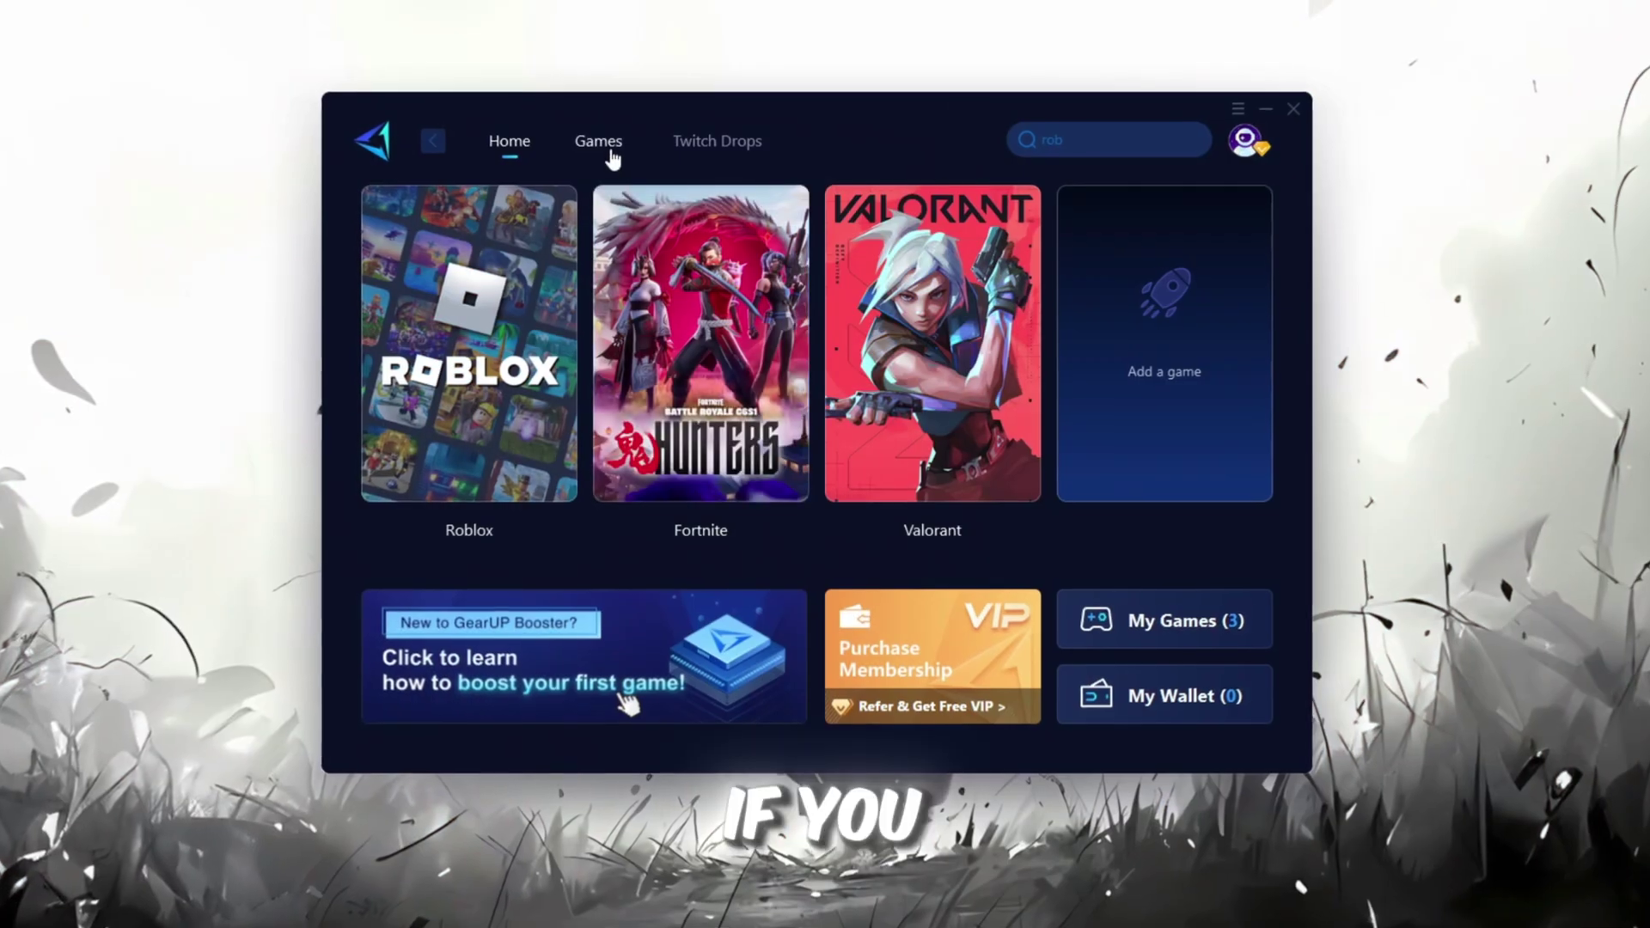
Browse GearUP's Games catalogue, then boost the Roblox card from the Home screen.
click(601, 142)
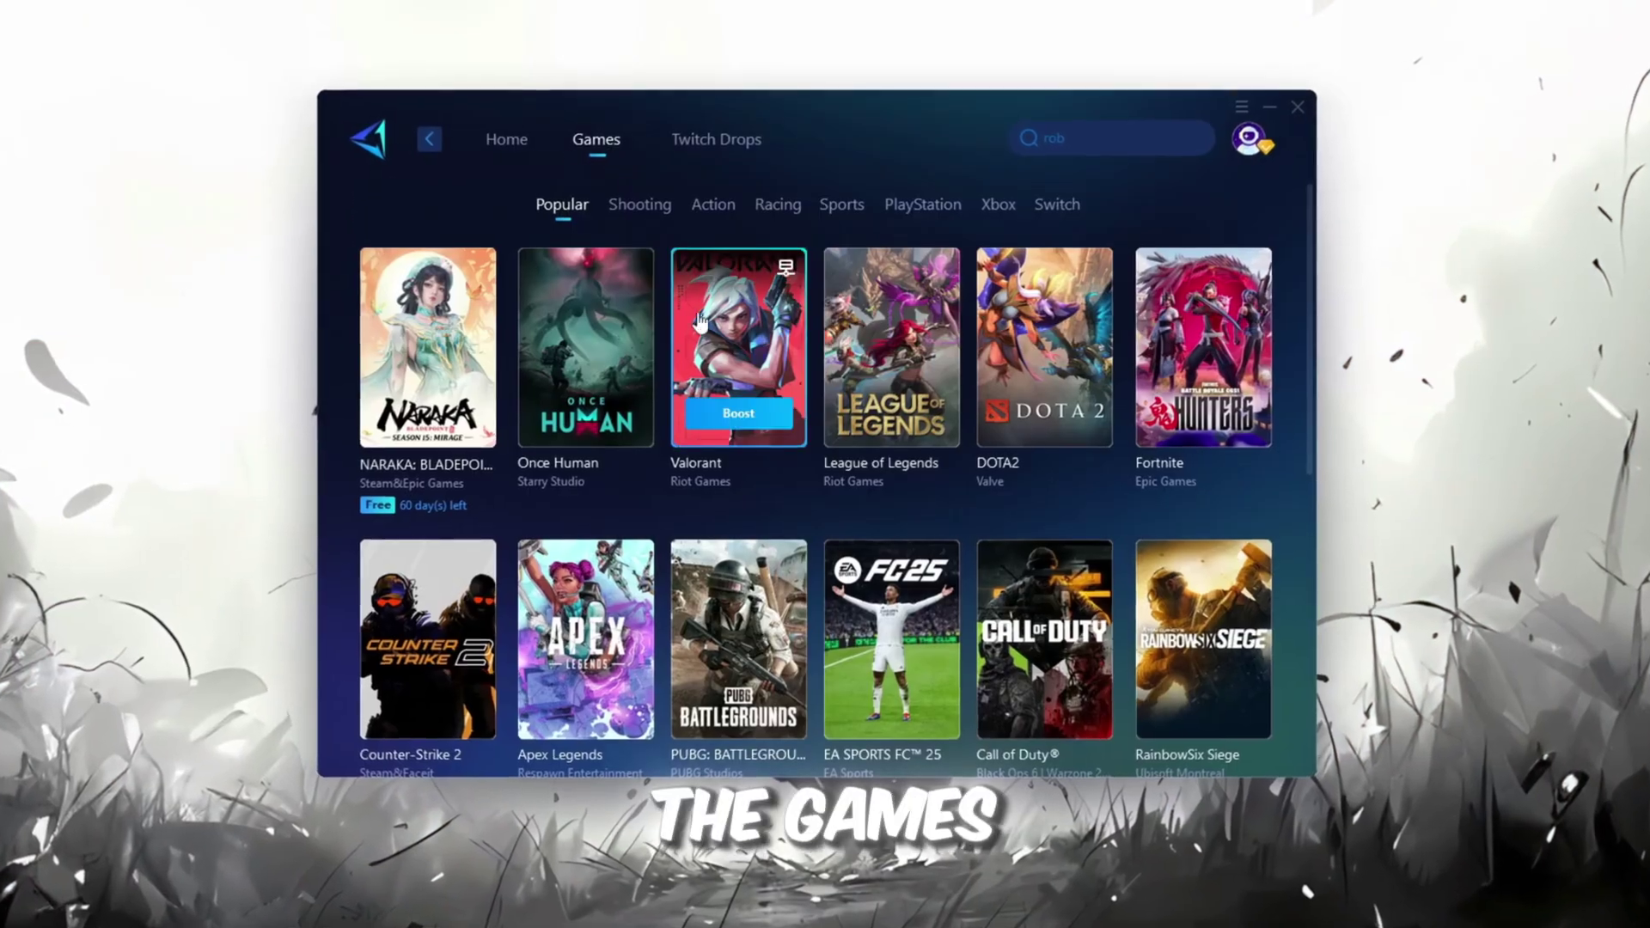
scroll(699, 322, down, 5)
scroll(851, 387, up, 2)
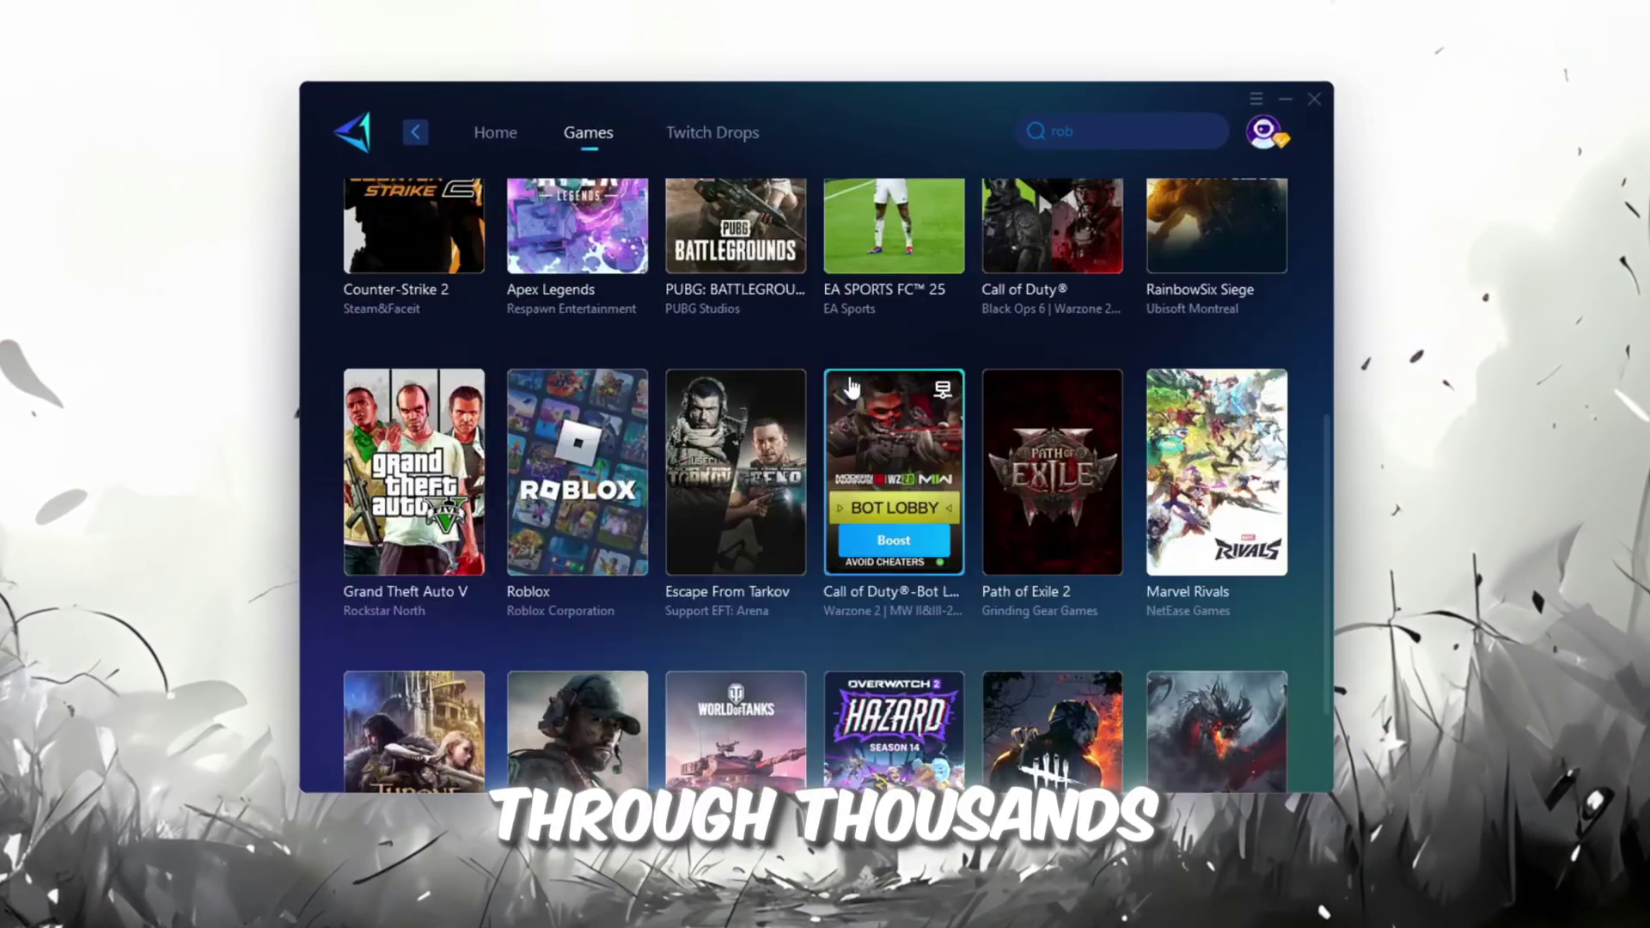
scroll(851, 388, up, 3)
click(490, 137)
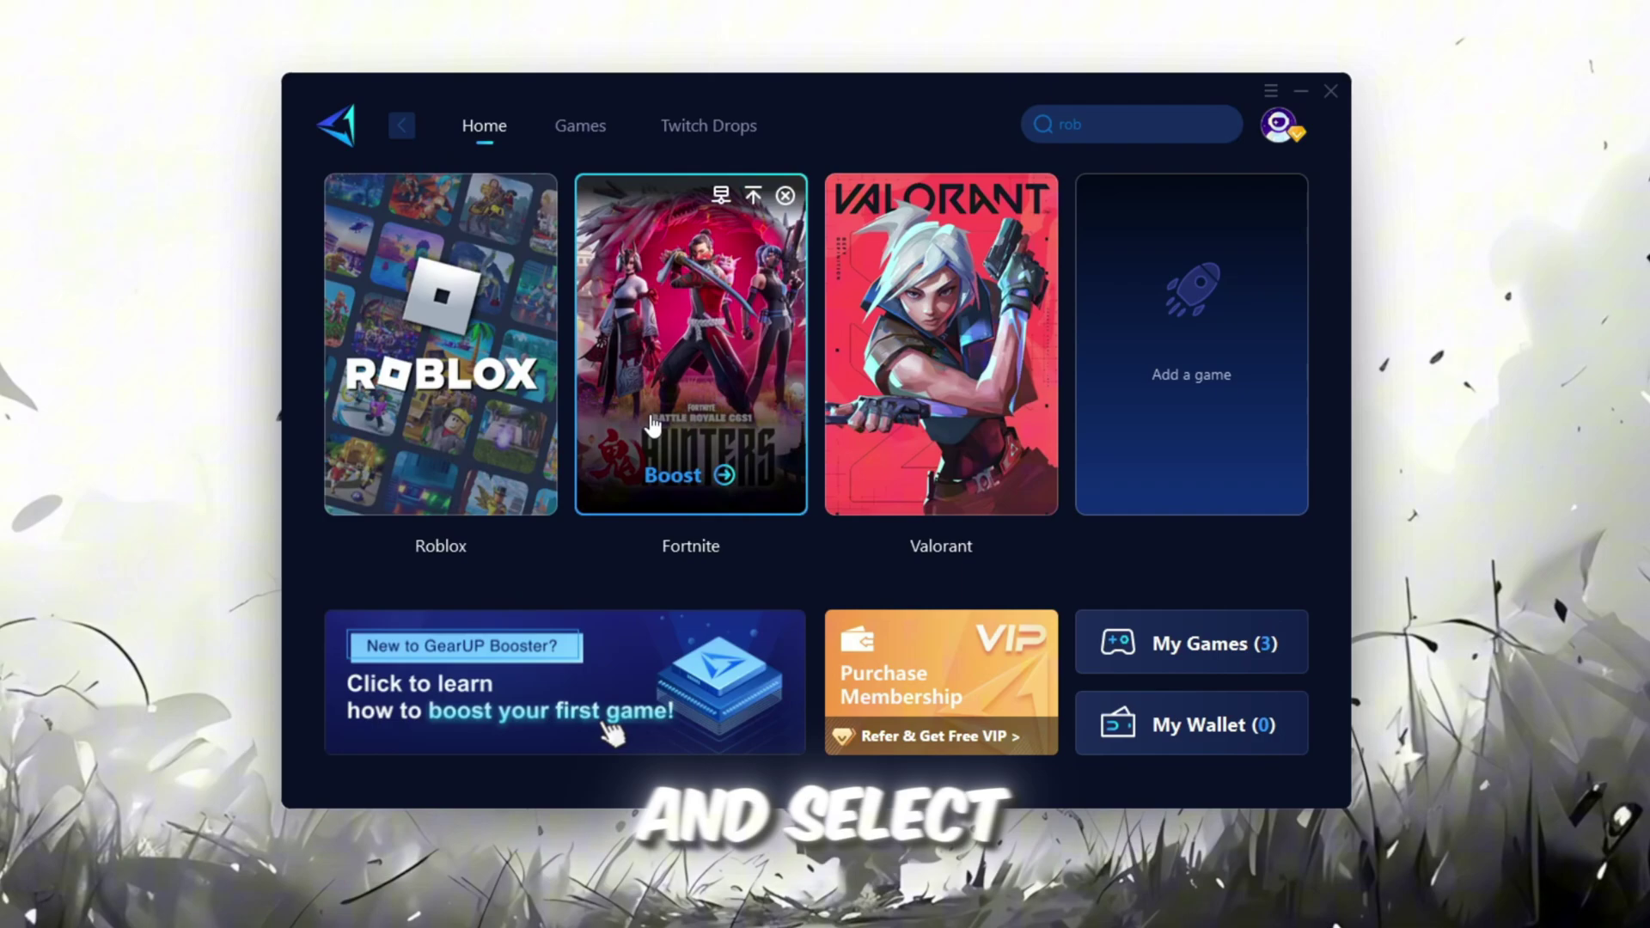
click(440, 478)
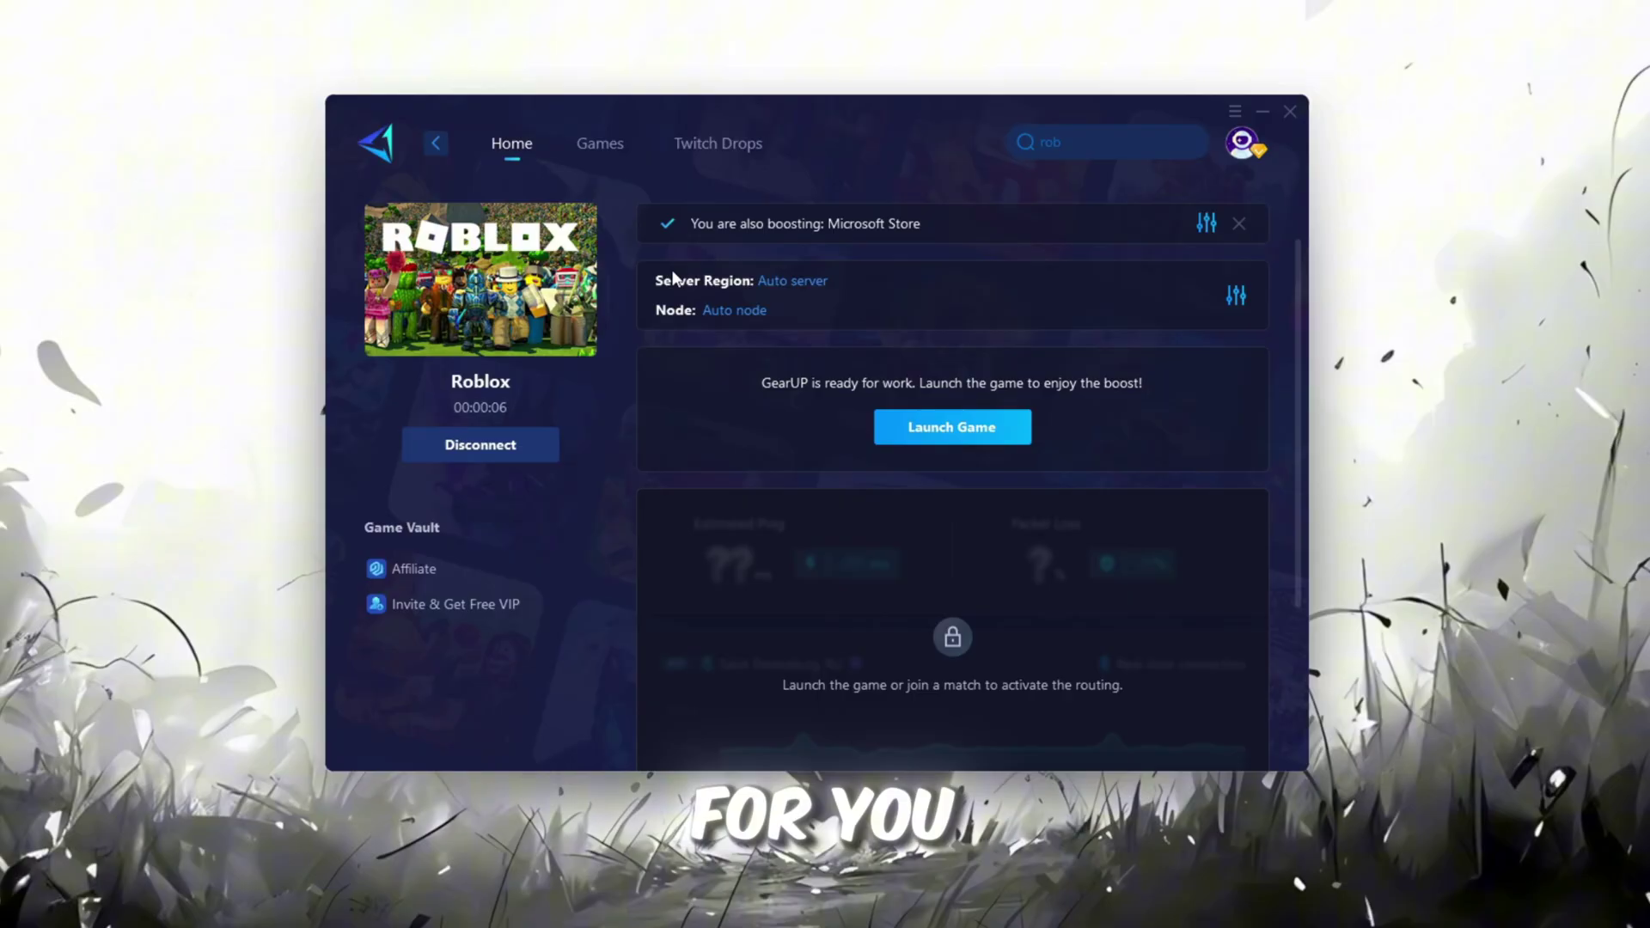
click(790, 282)
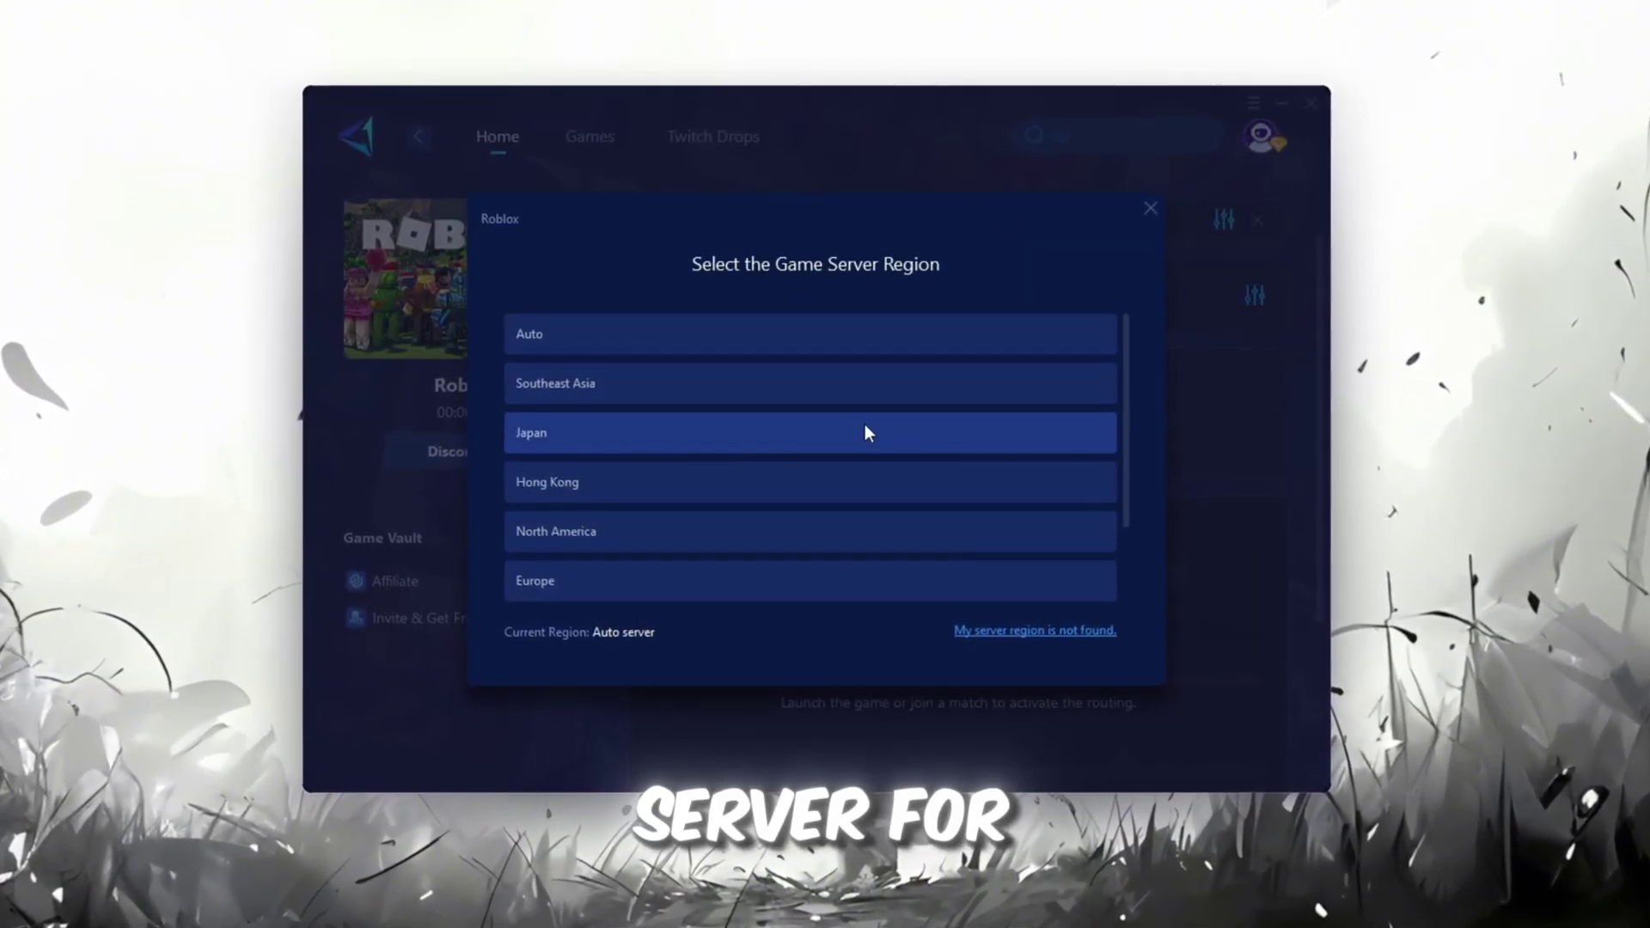
scroll(760, 422, down, 1)
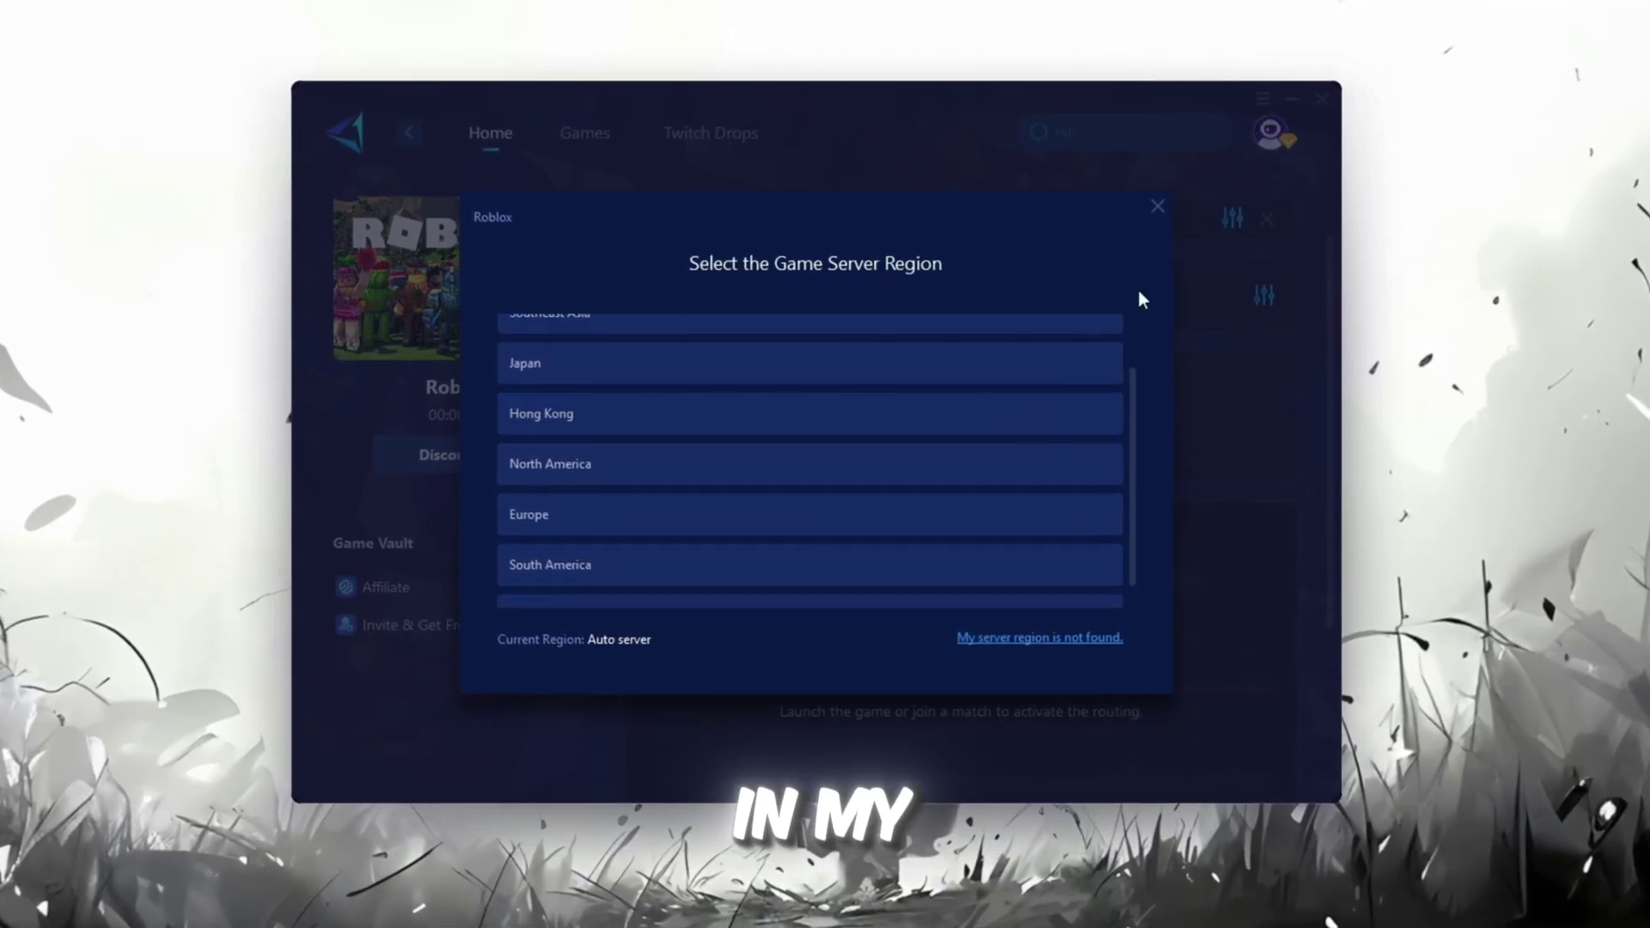
click(1159, 208)
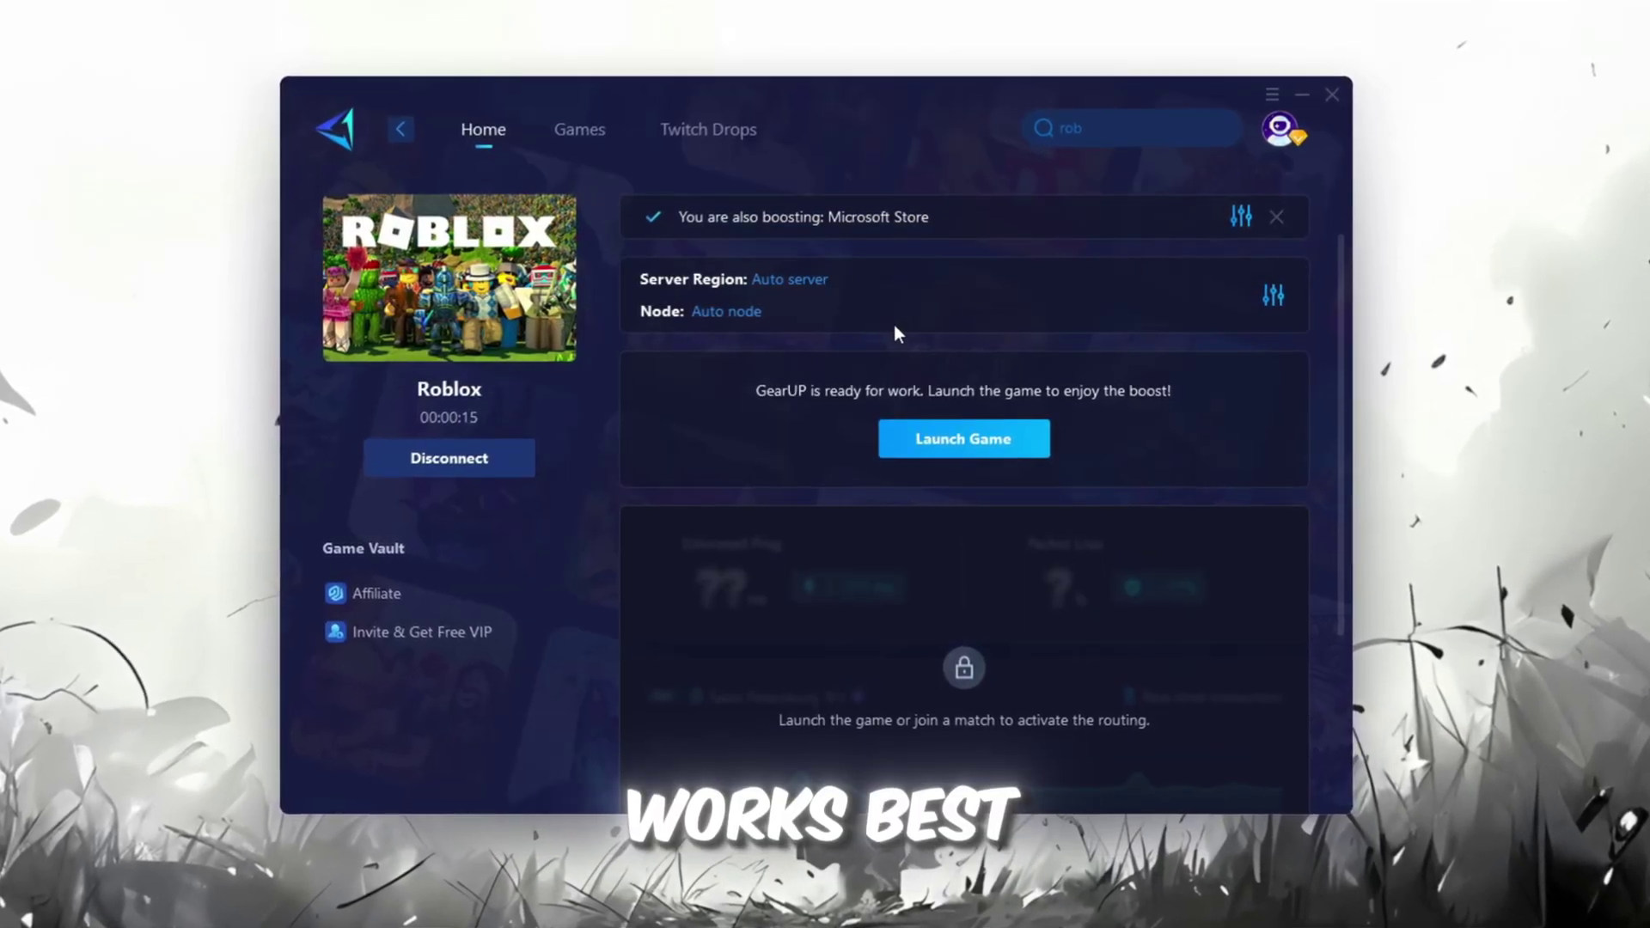
click(726, 311)
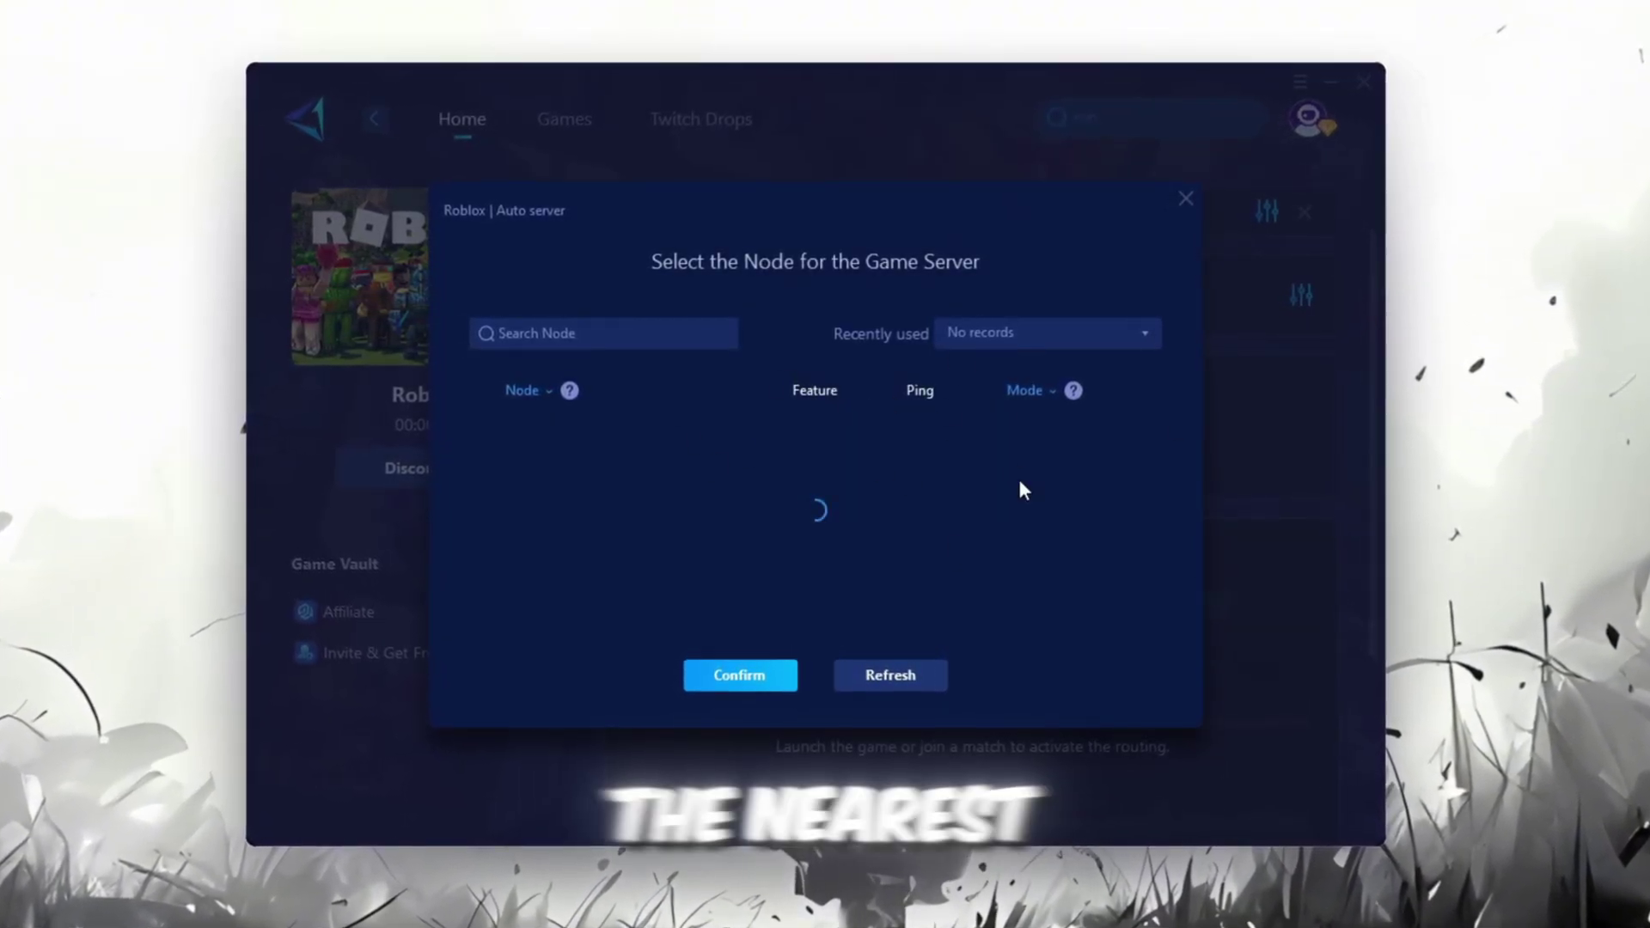
scroll(822, 476, down, 5)
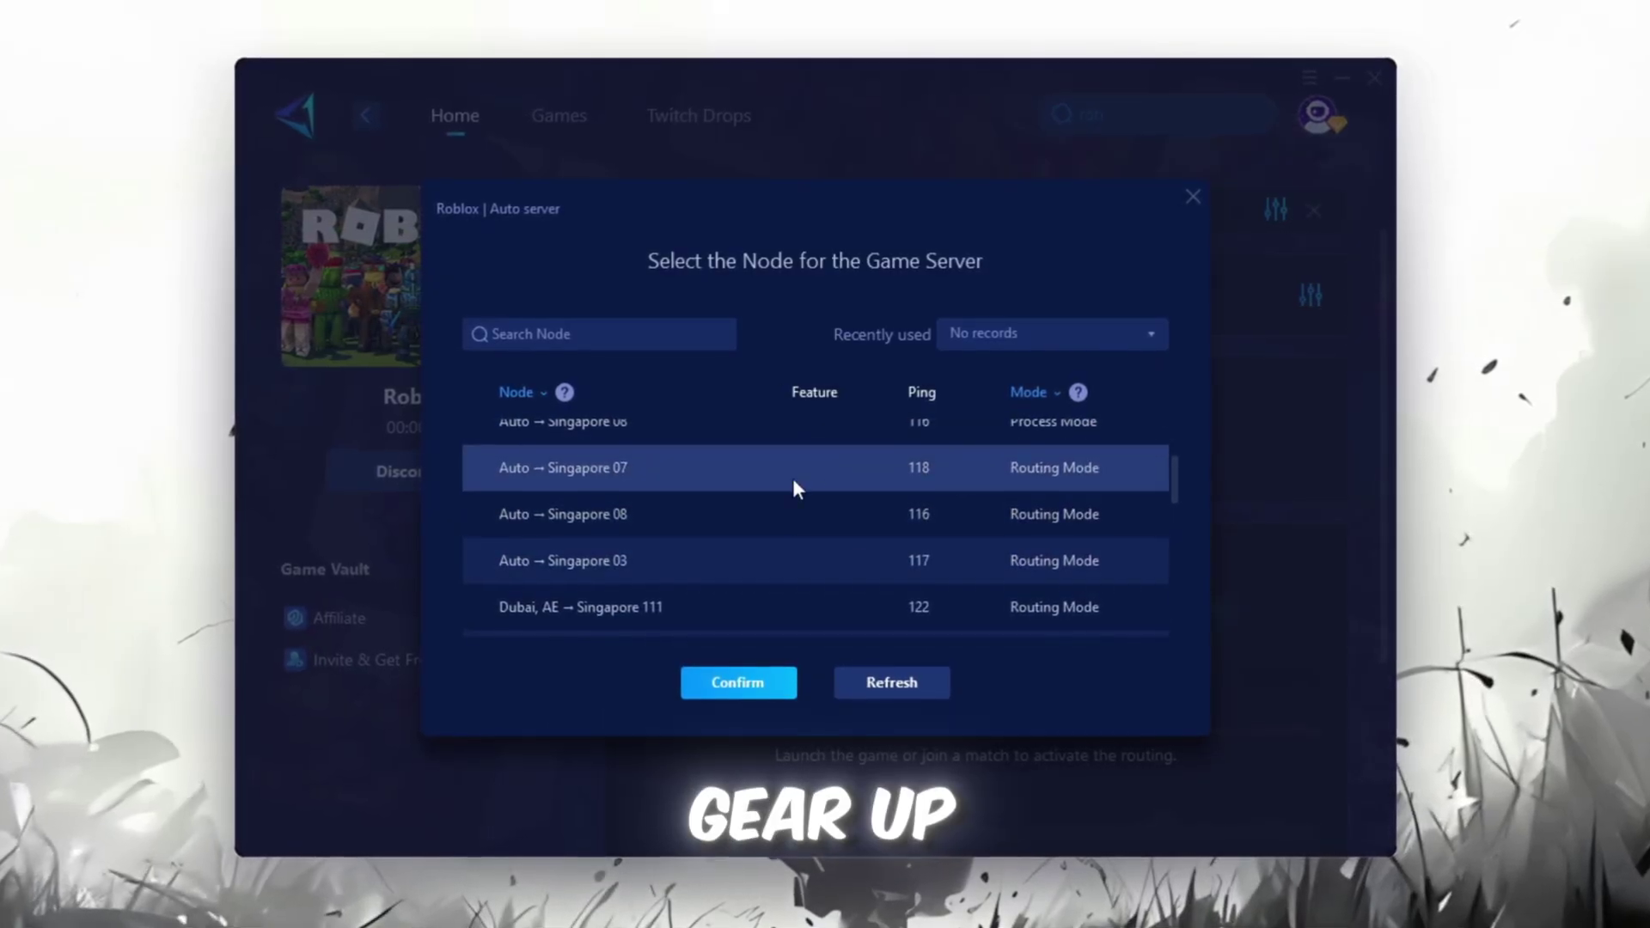
click(1193, 197)
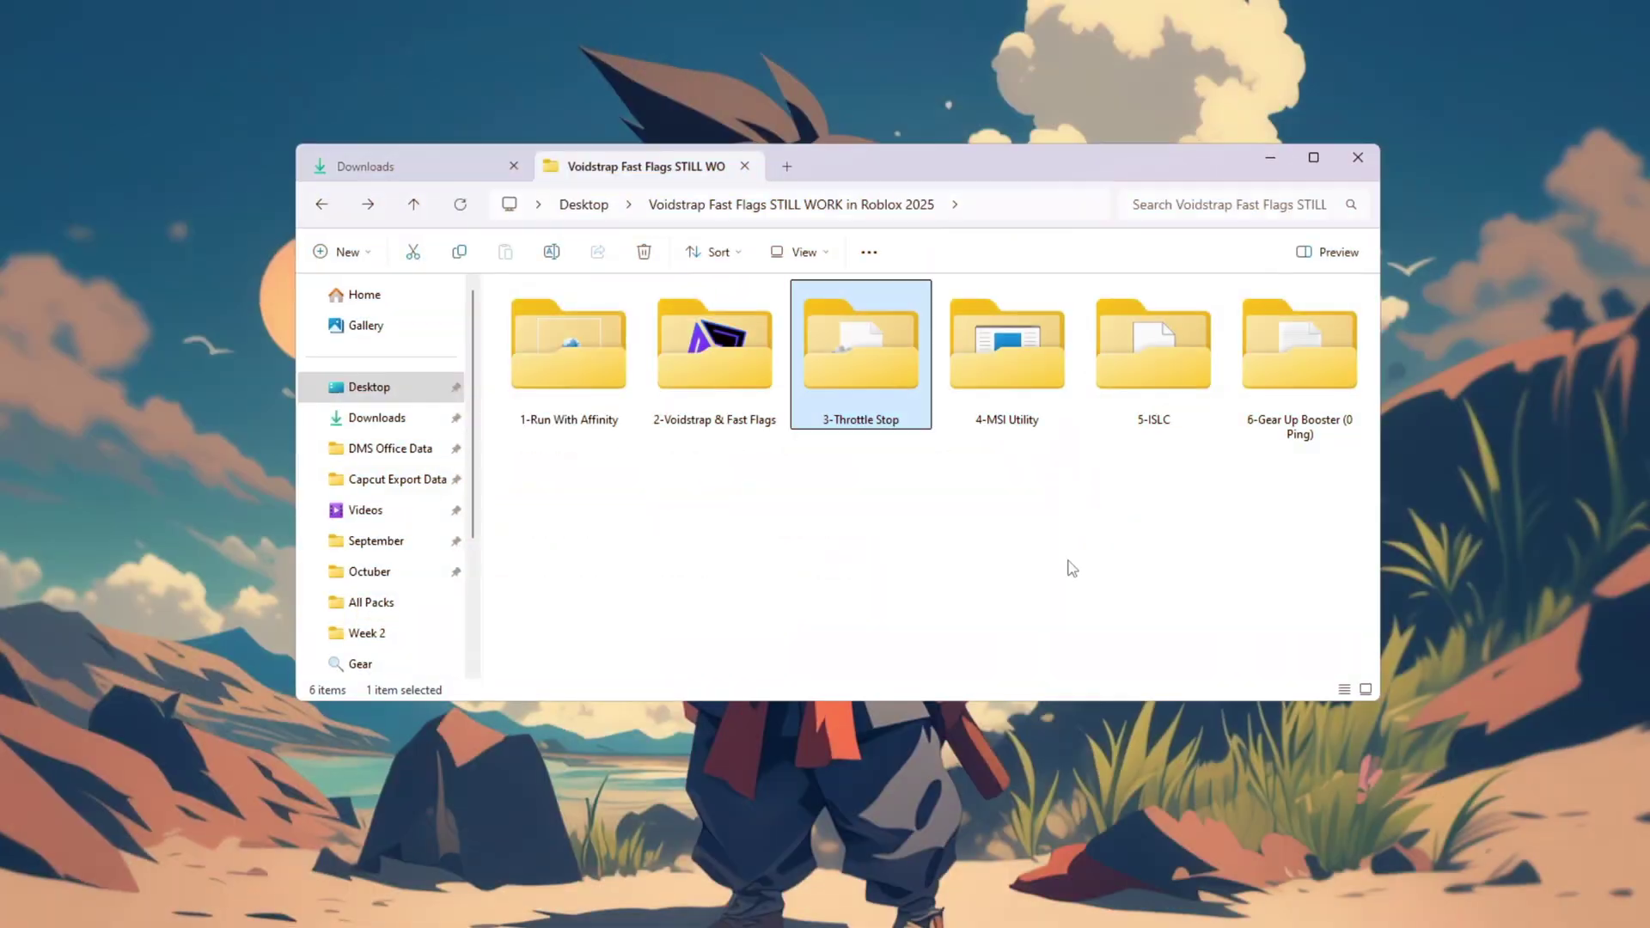
Open the 3-Throttle Stop folder and launch ThrottleStop.exe.
double_click(874, 348)
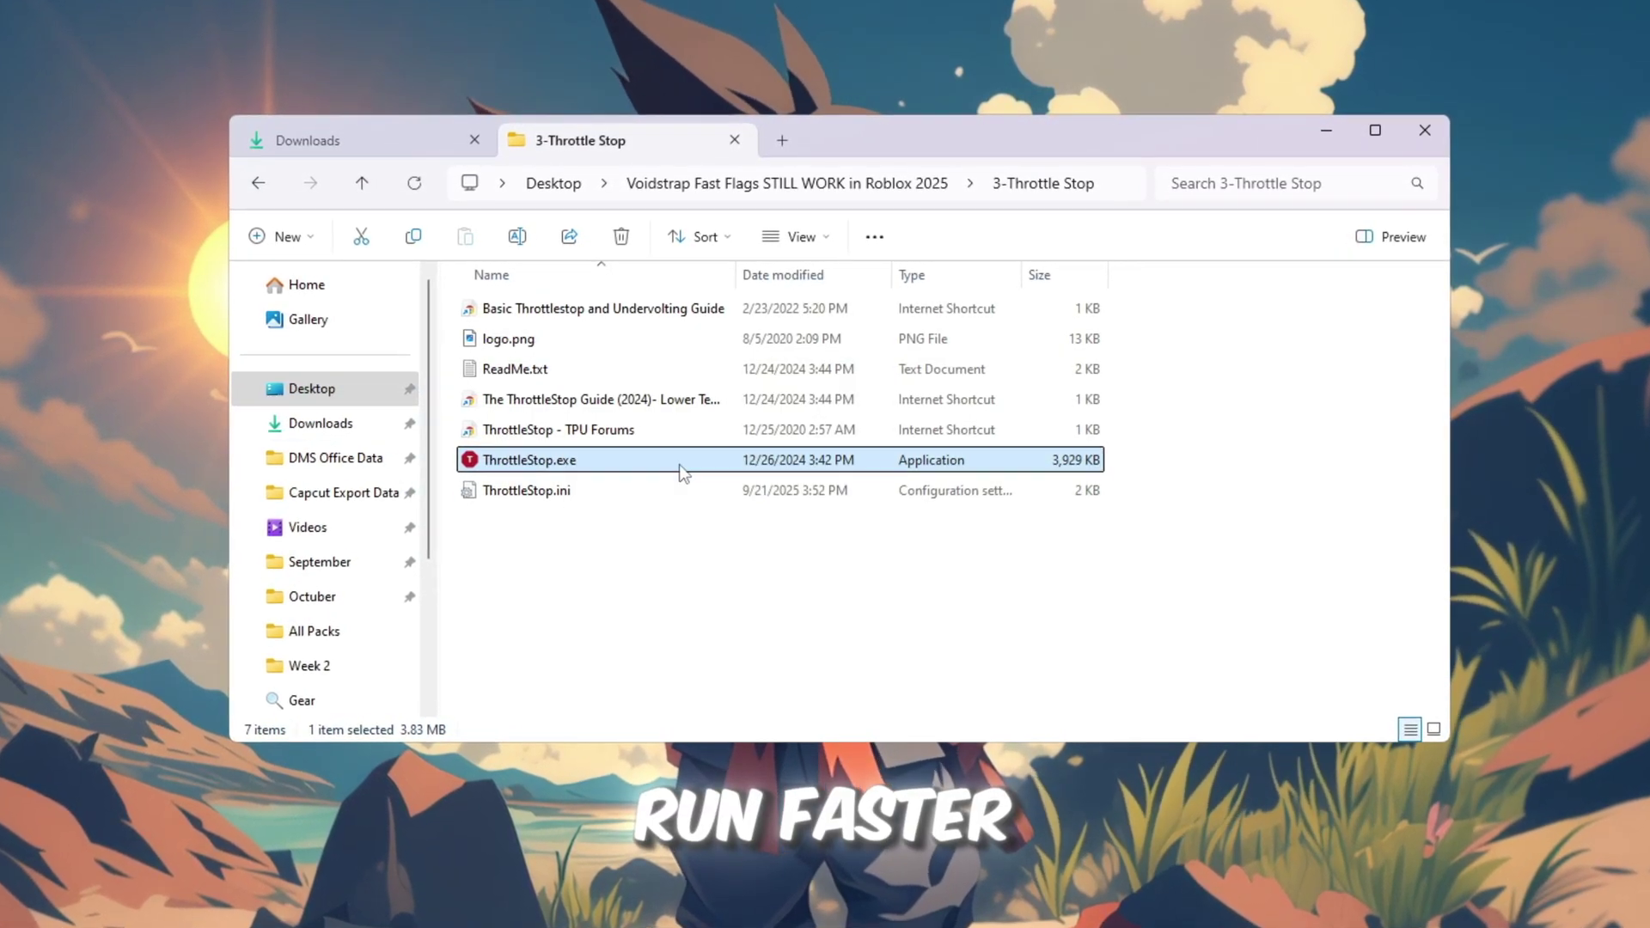
click(1325, 137)
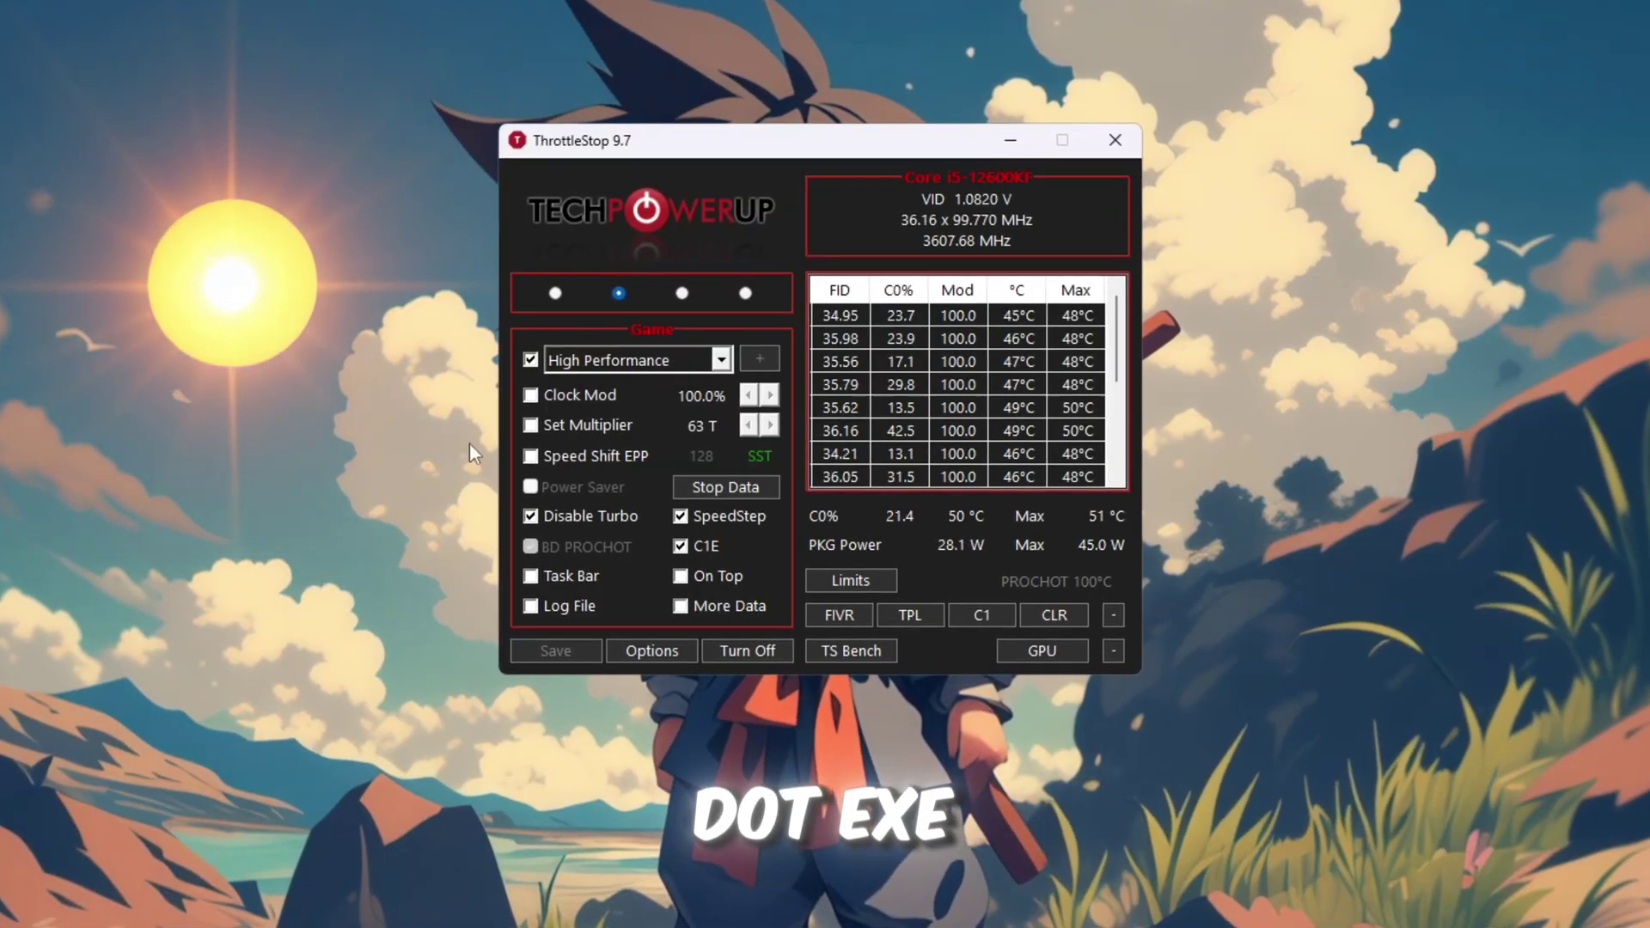
Cycle through the Performance, Internet and Battery profiles and settle on Game.
click(550, 294)
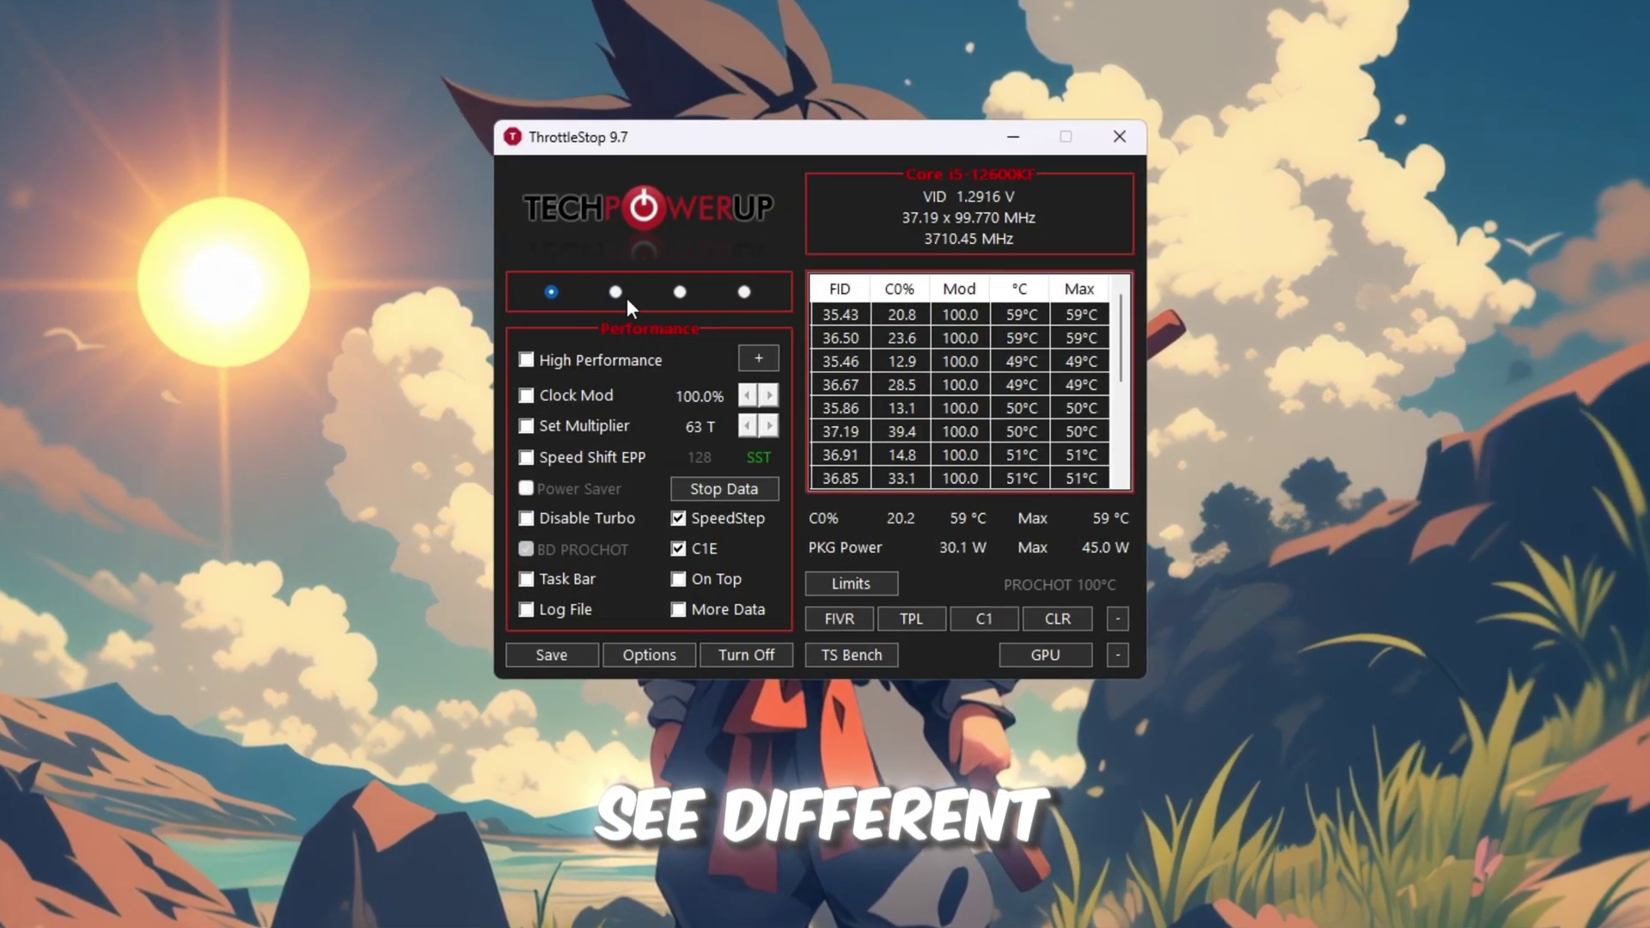
click(616, 293)
click(679, 292)
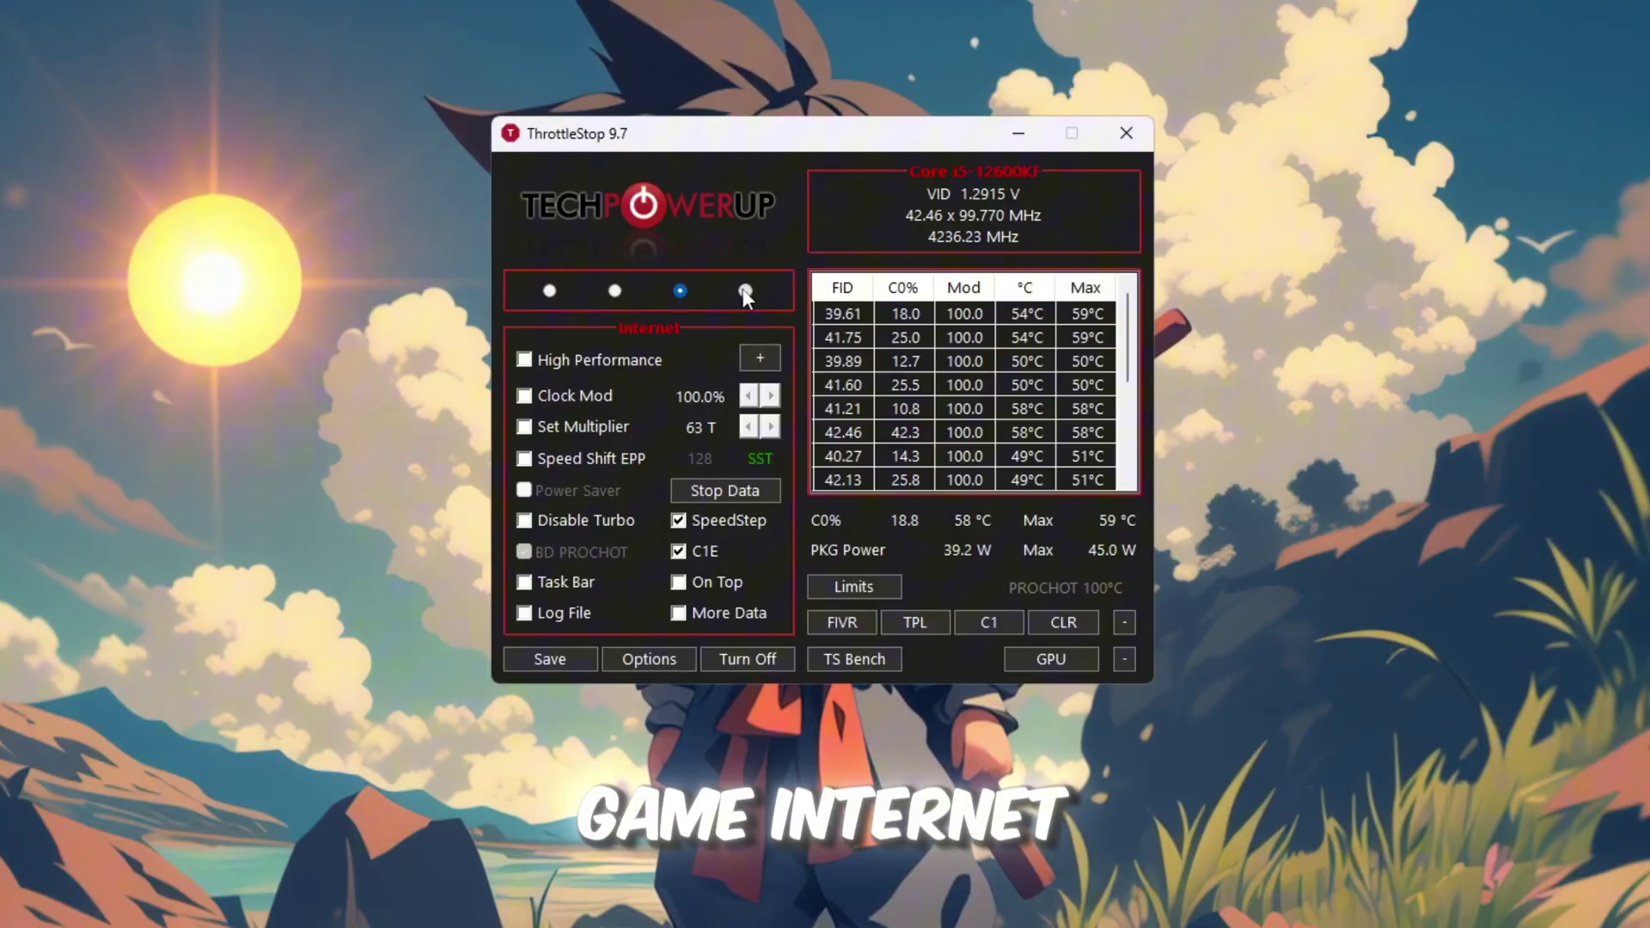
click(743, 291)
click(613, 290)
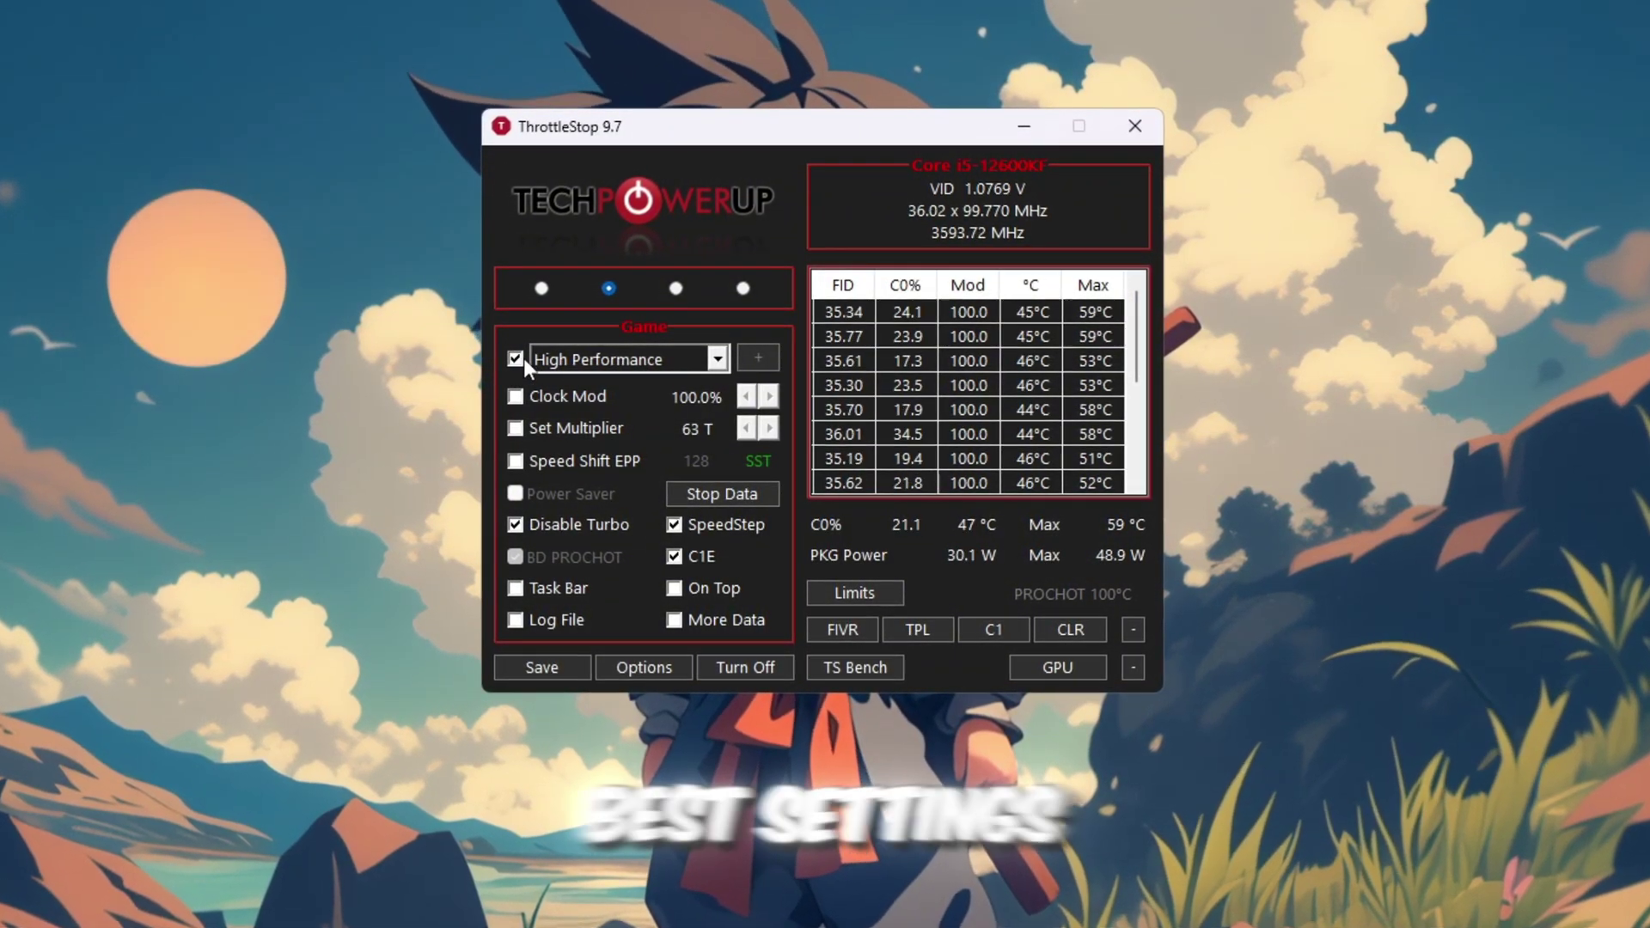
Keep High Performance as the Game profile's power plan.
click(517, 359)
click(516, 359)
click(661, 359)
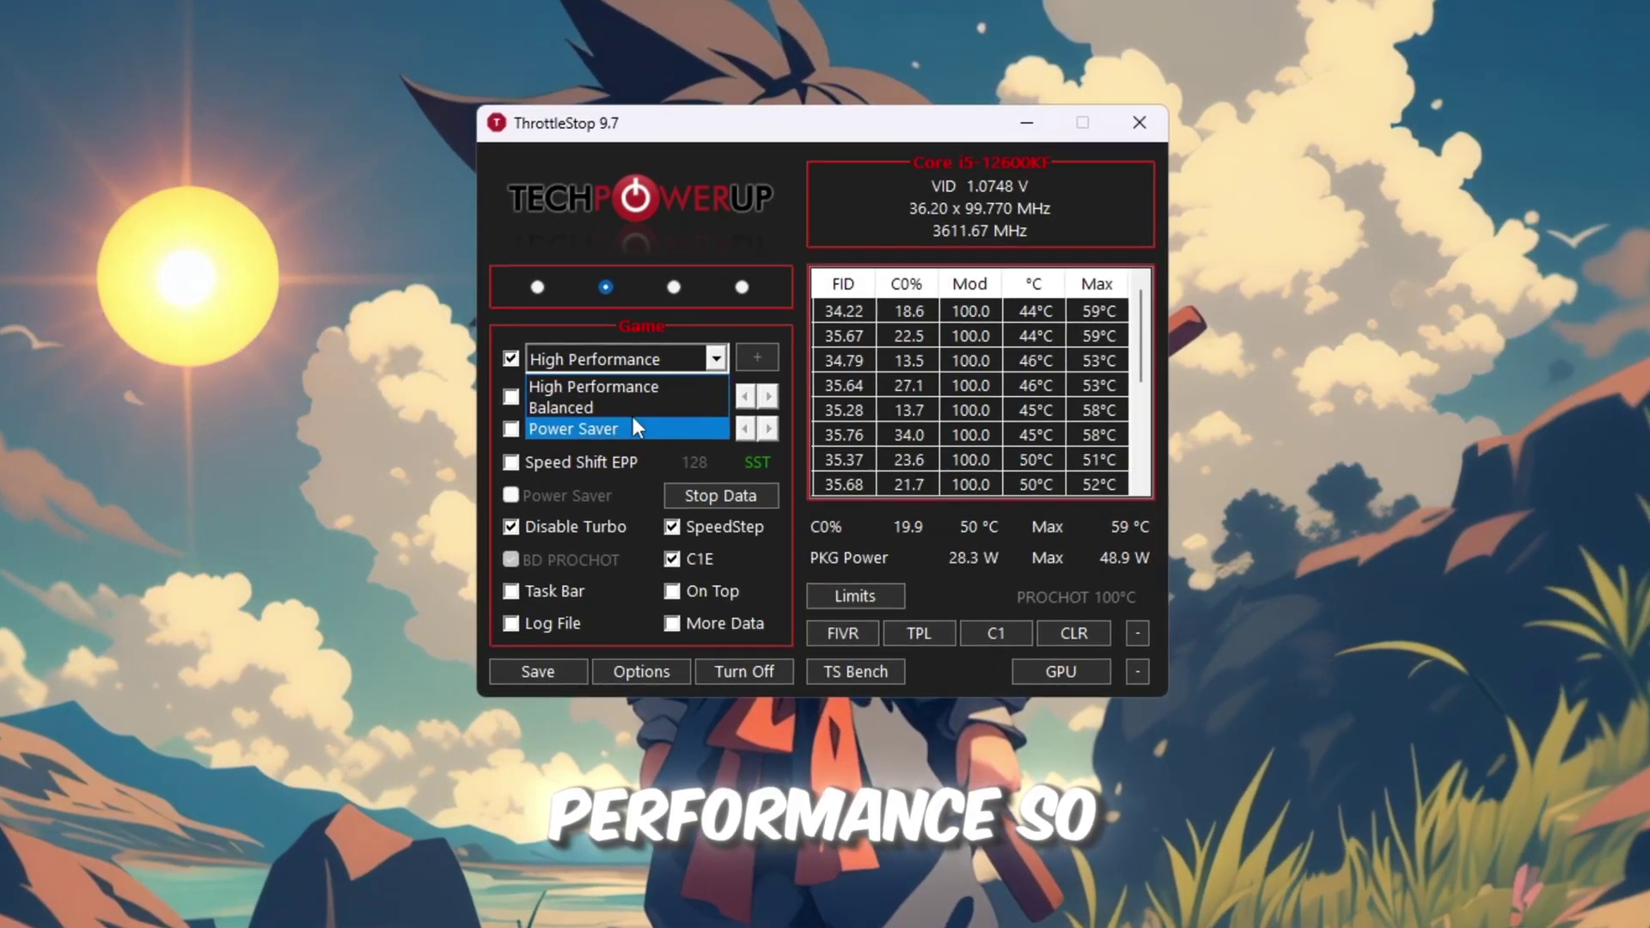
click(629, 389)
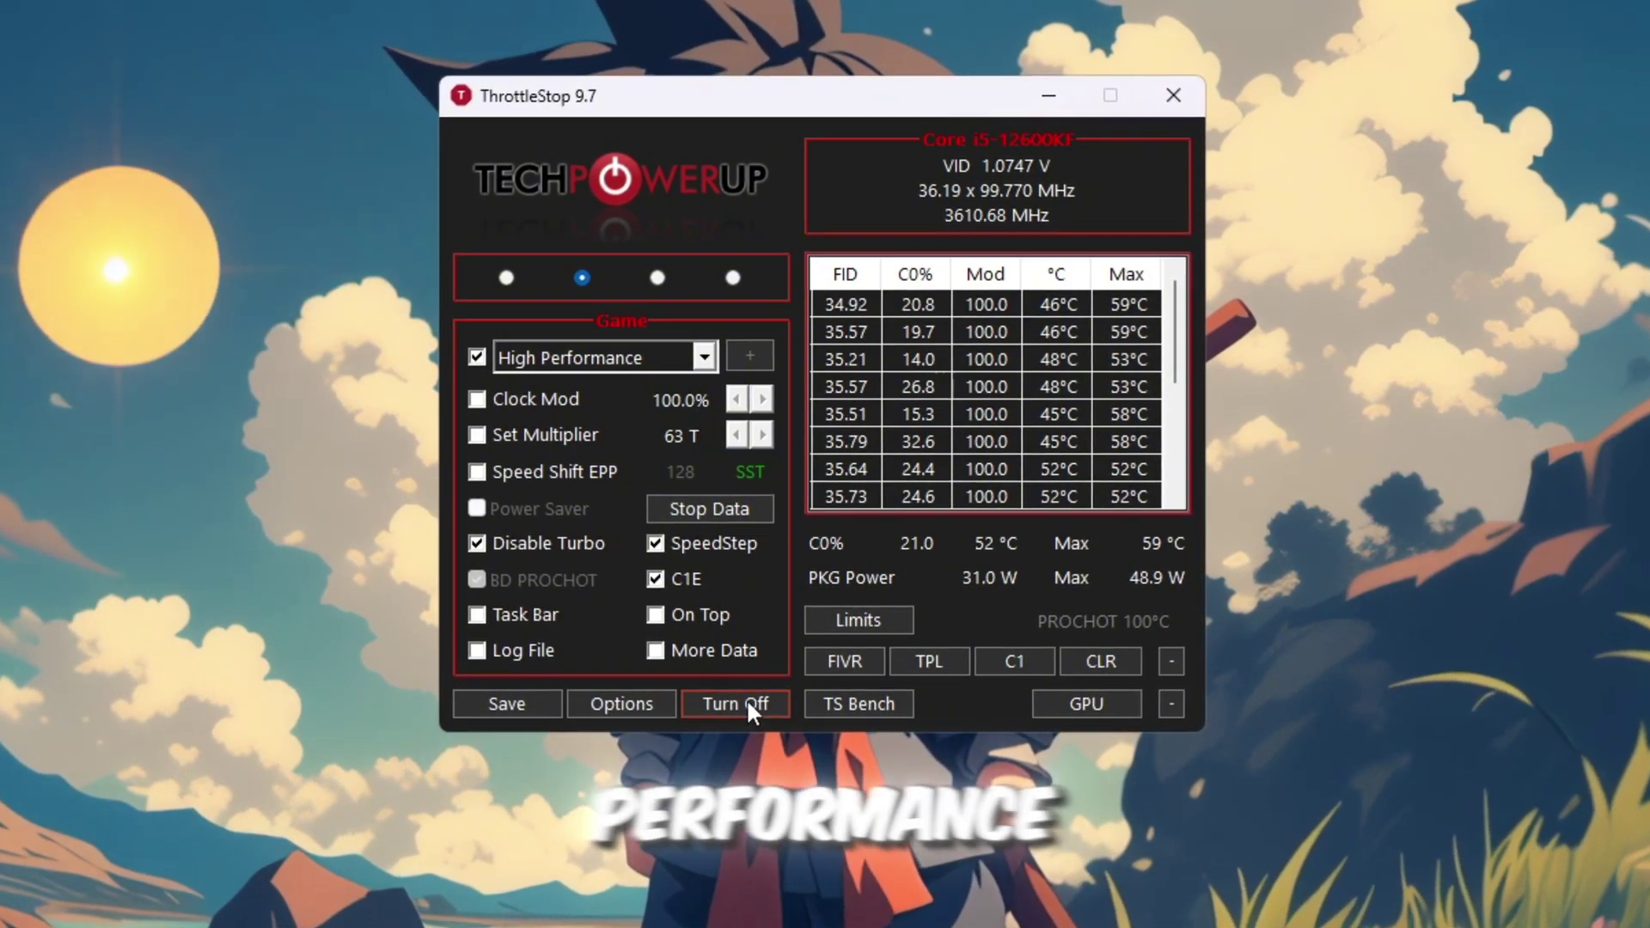
Toggle Turn Off/On back on, save the ThrottleStop settings and minimize the window.
click(746, 700)
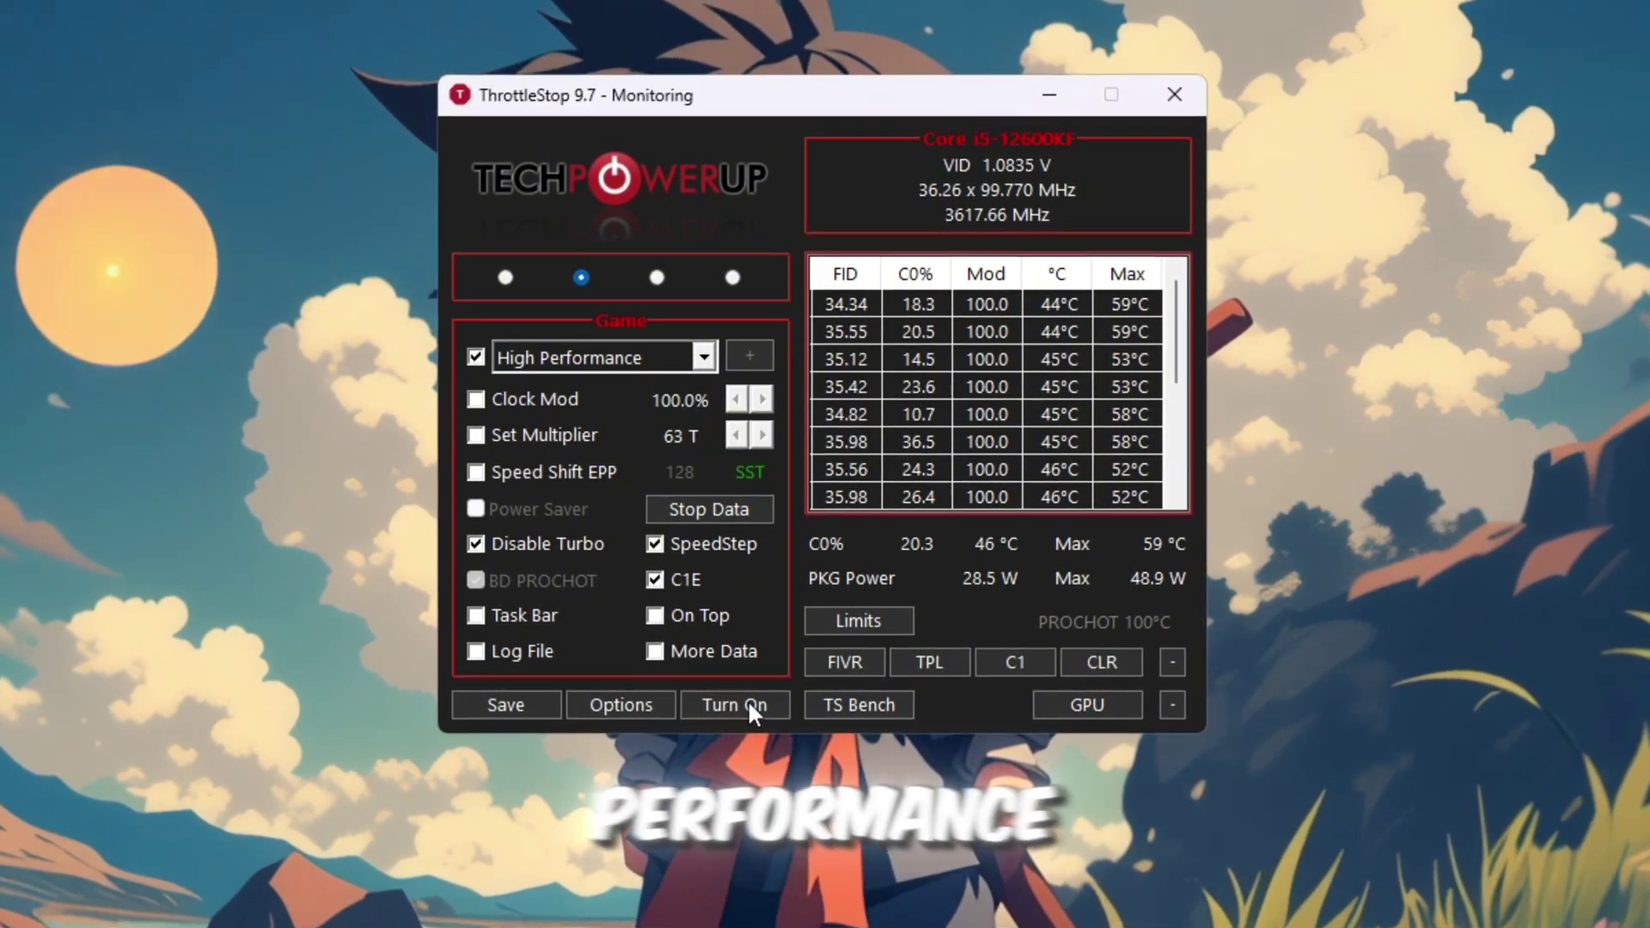
click(748, 700)
click(543, 705)
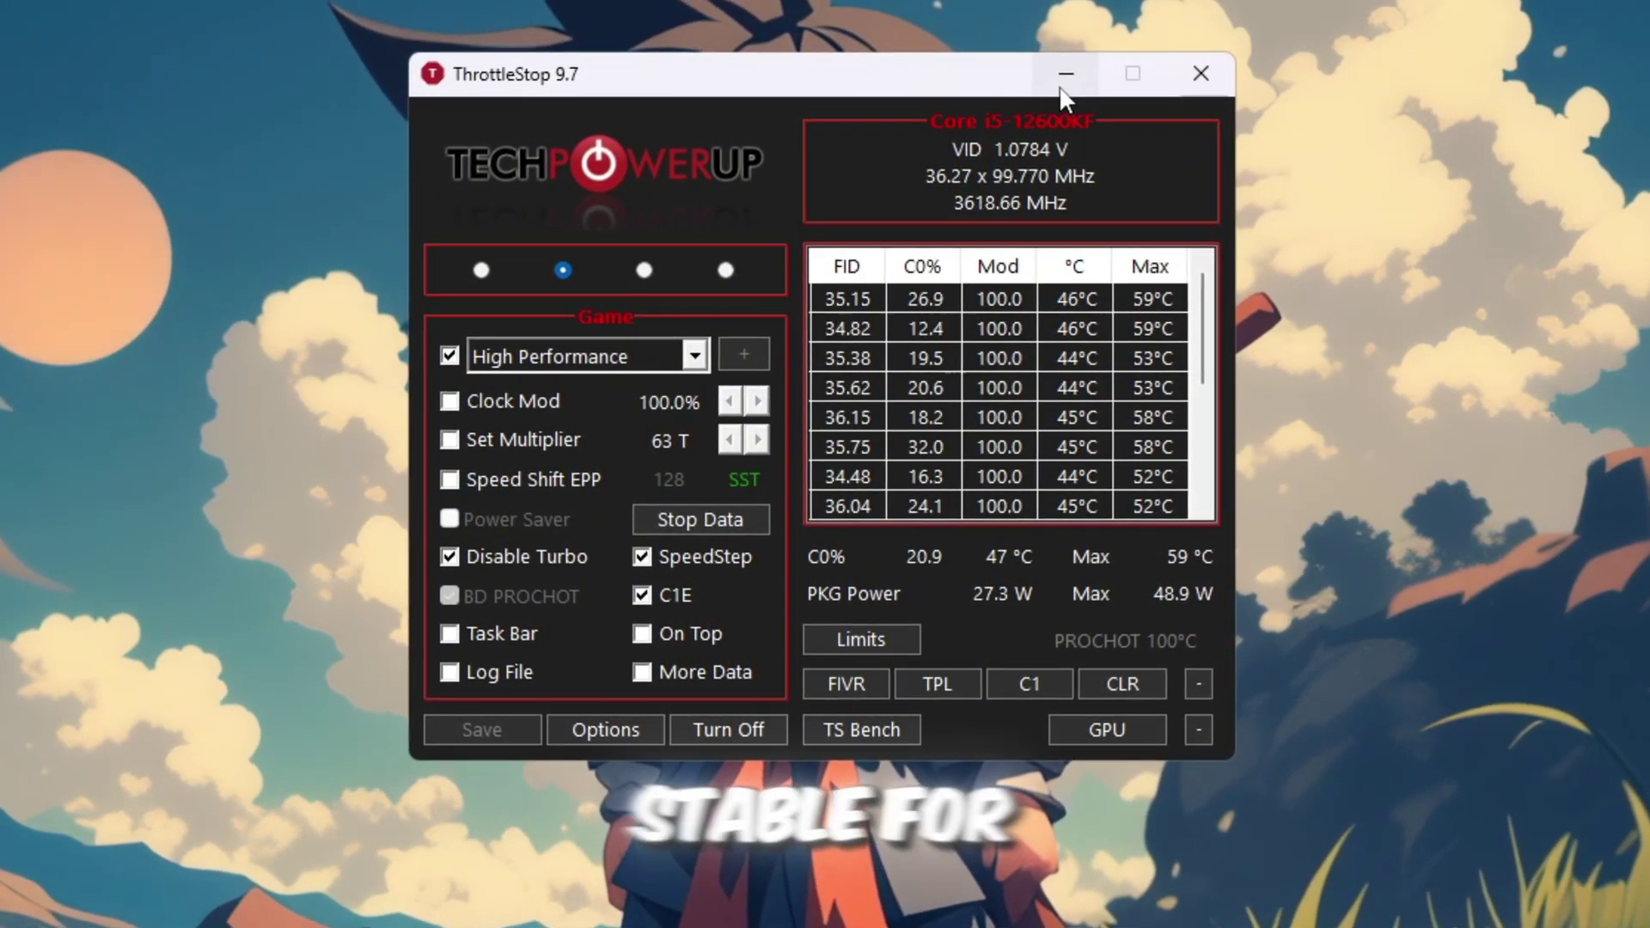
click(1208, 80)
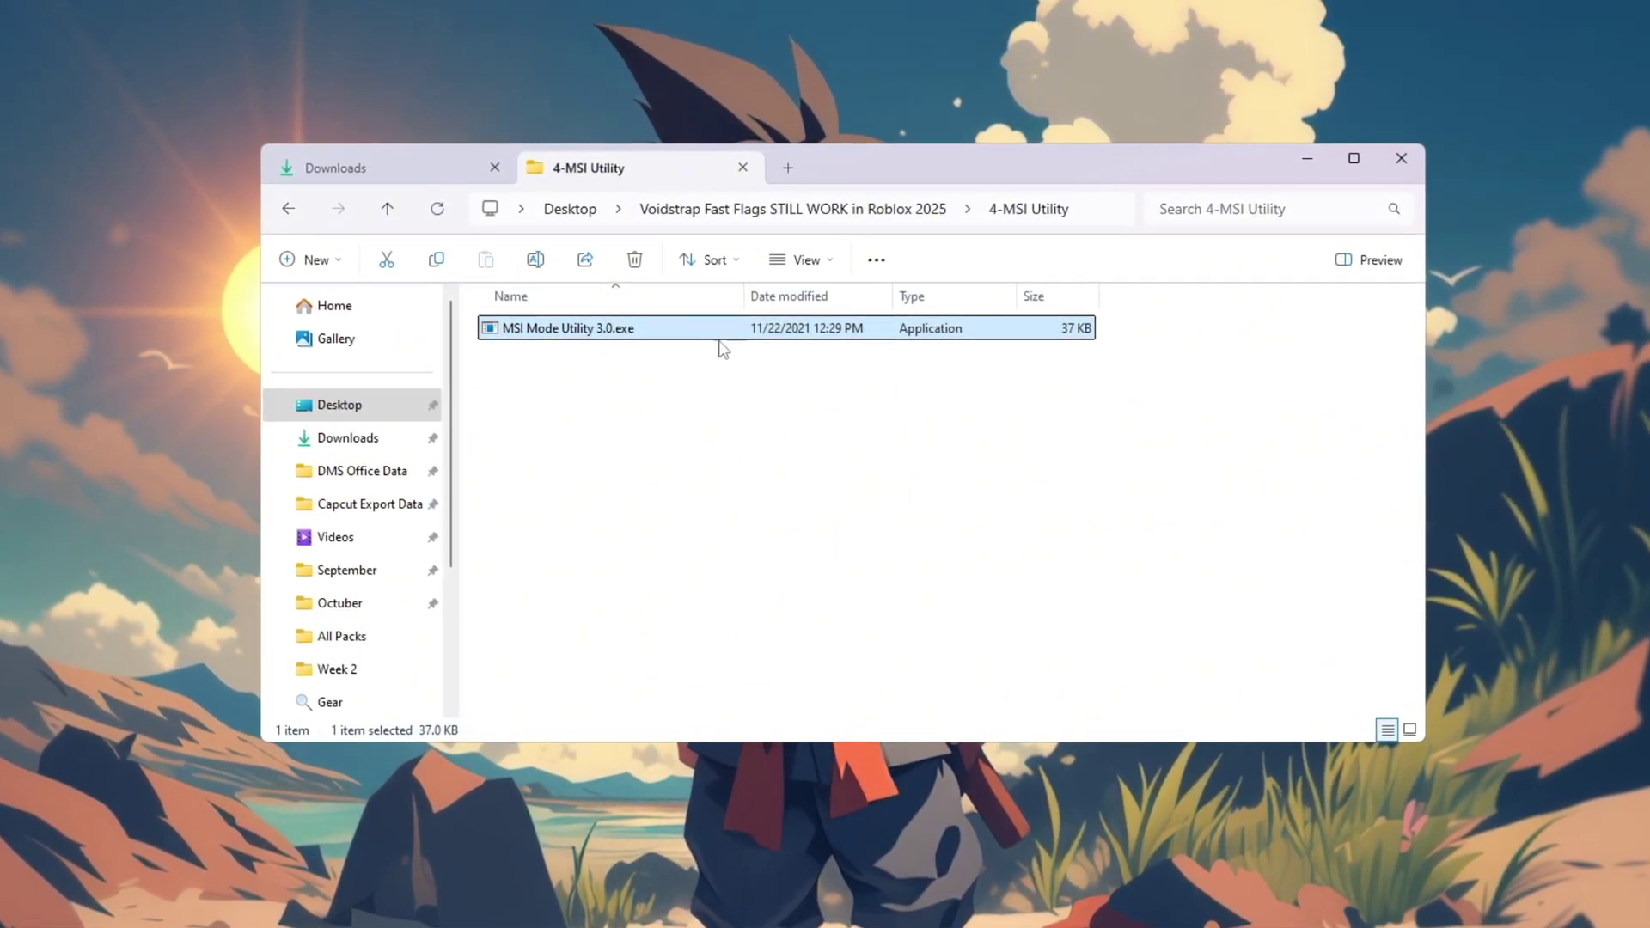
Run MSI Mode Utility 3.0.exe as administrator and reposition its window.
right_click(722, 348)
click(781, 461)
click(1307, 158)
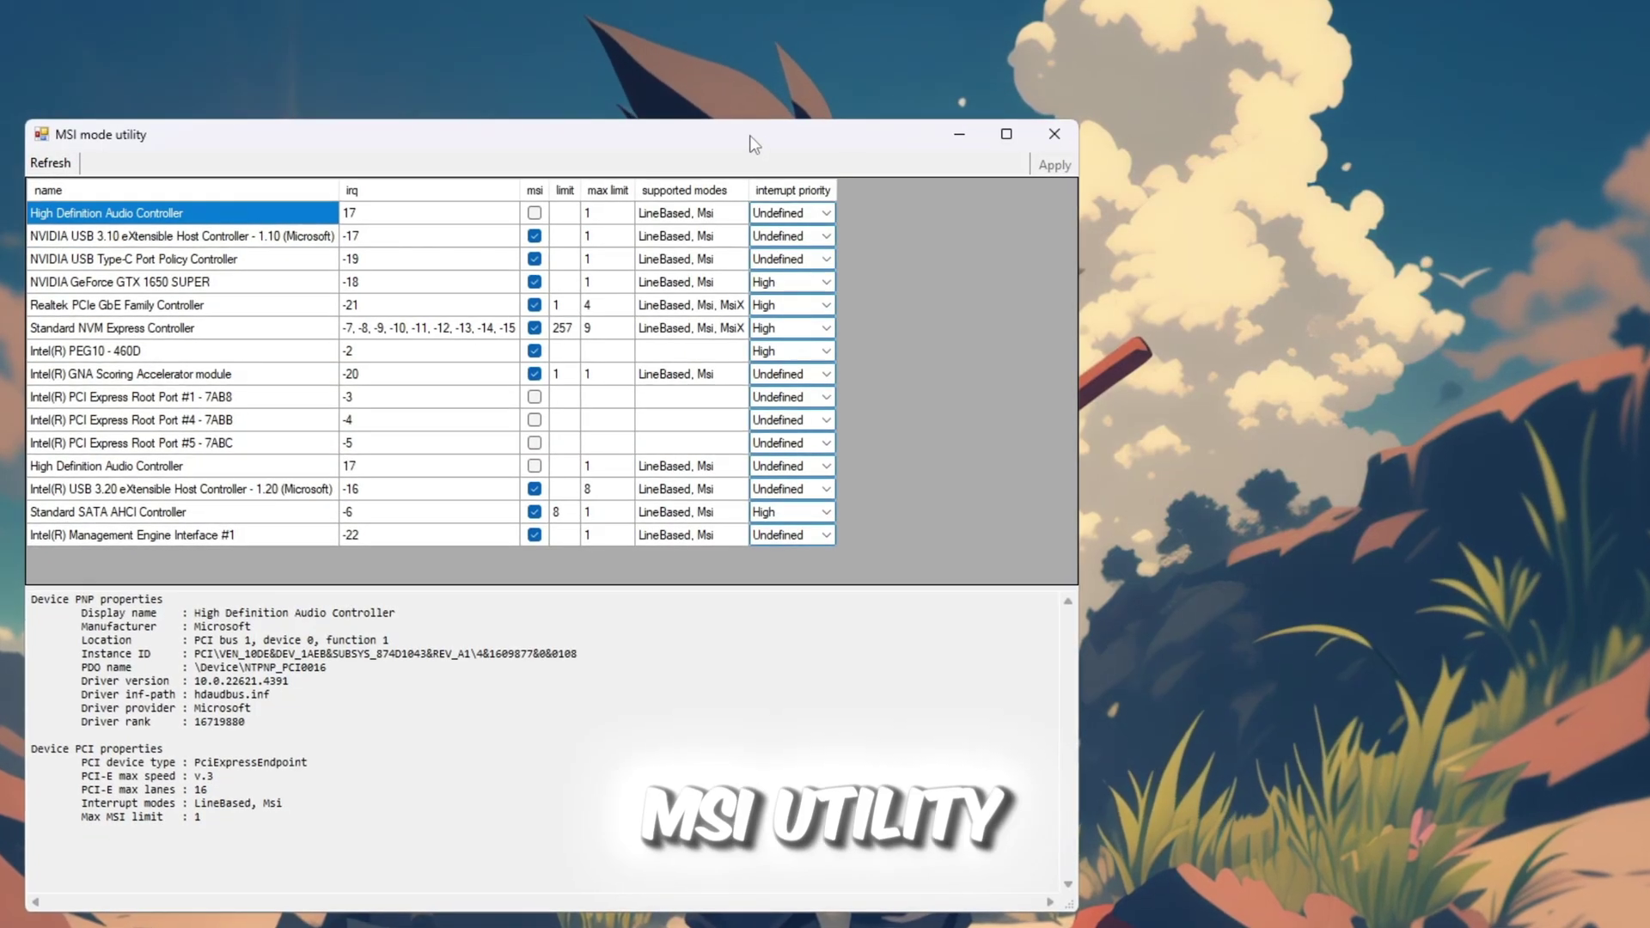
drag(750, 136, 1013, 68)
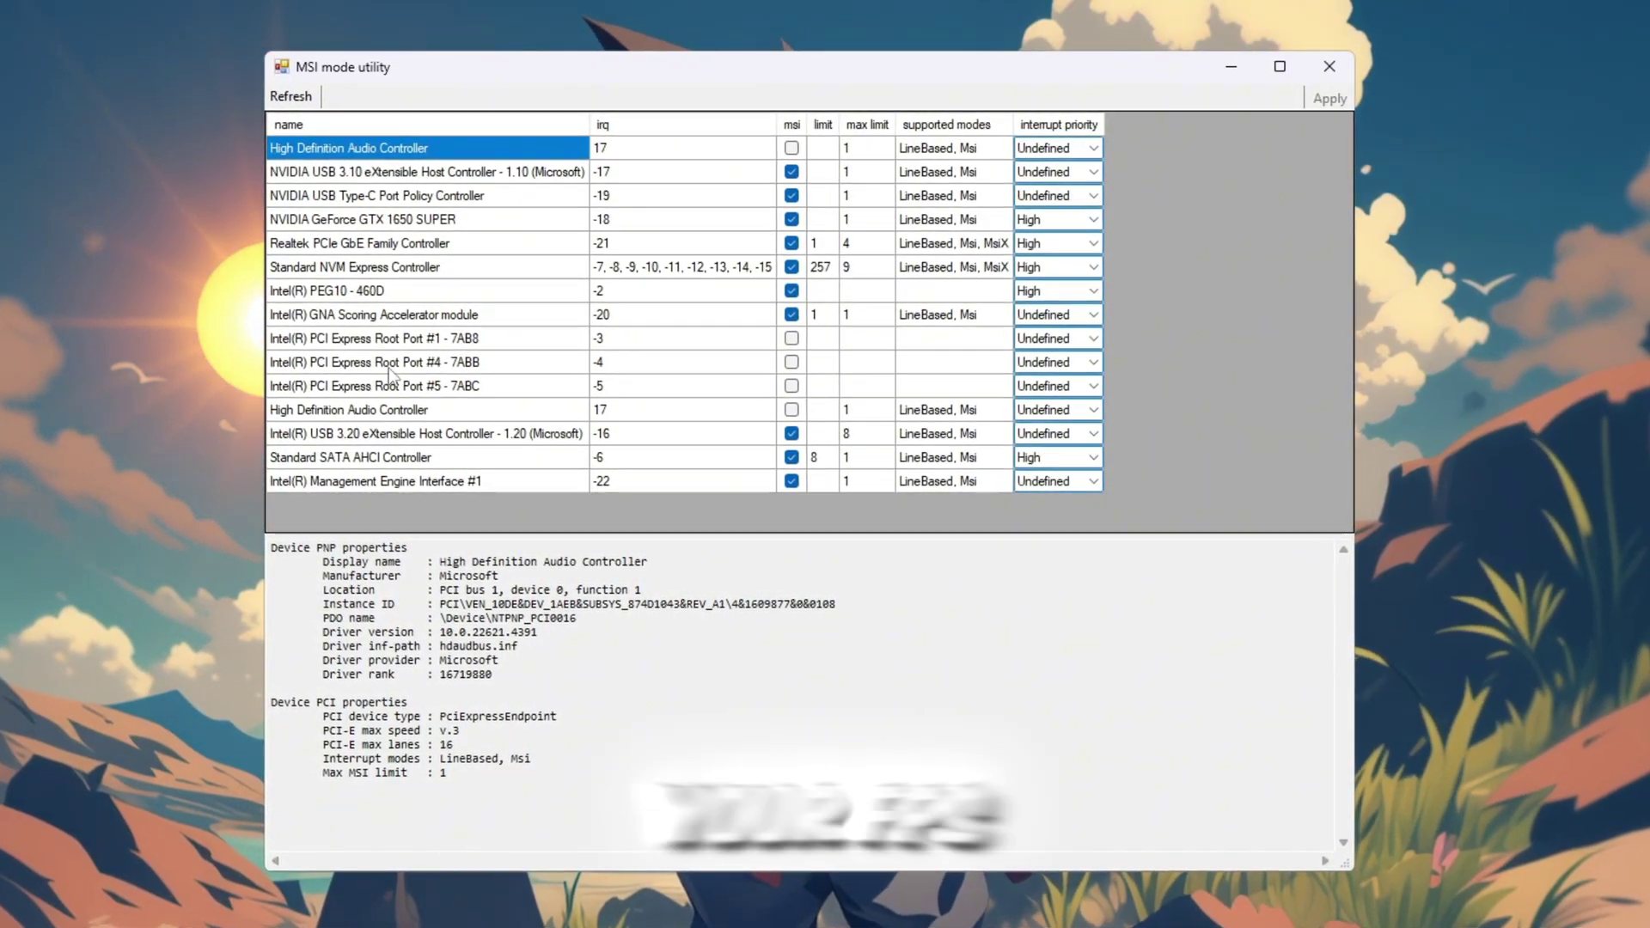
Check the GTX 1650 SUPER and PEG10 devices use MSI with High interrupt priority.
click(370, 219)
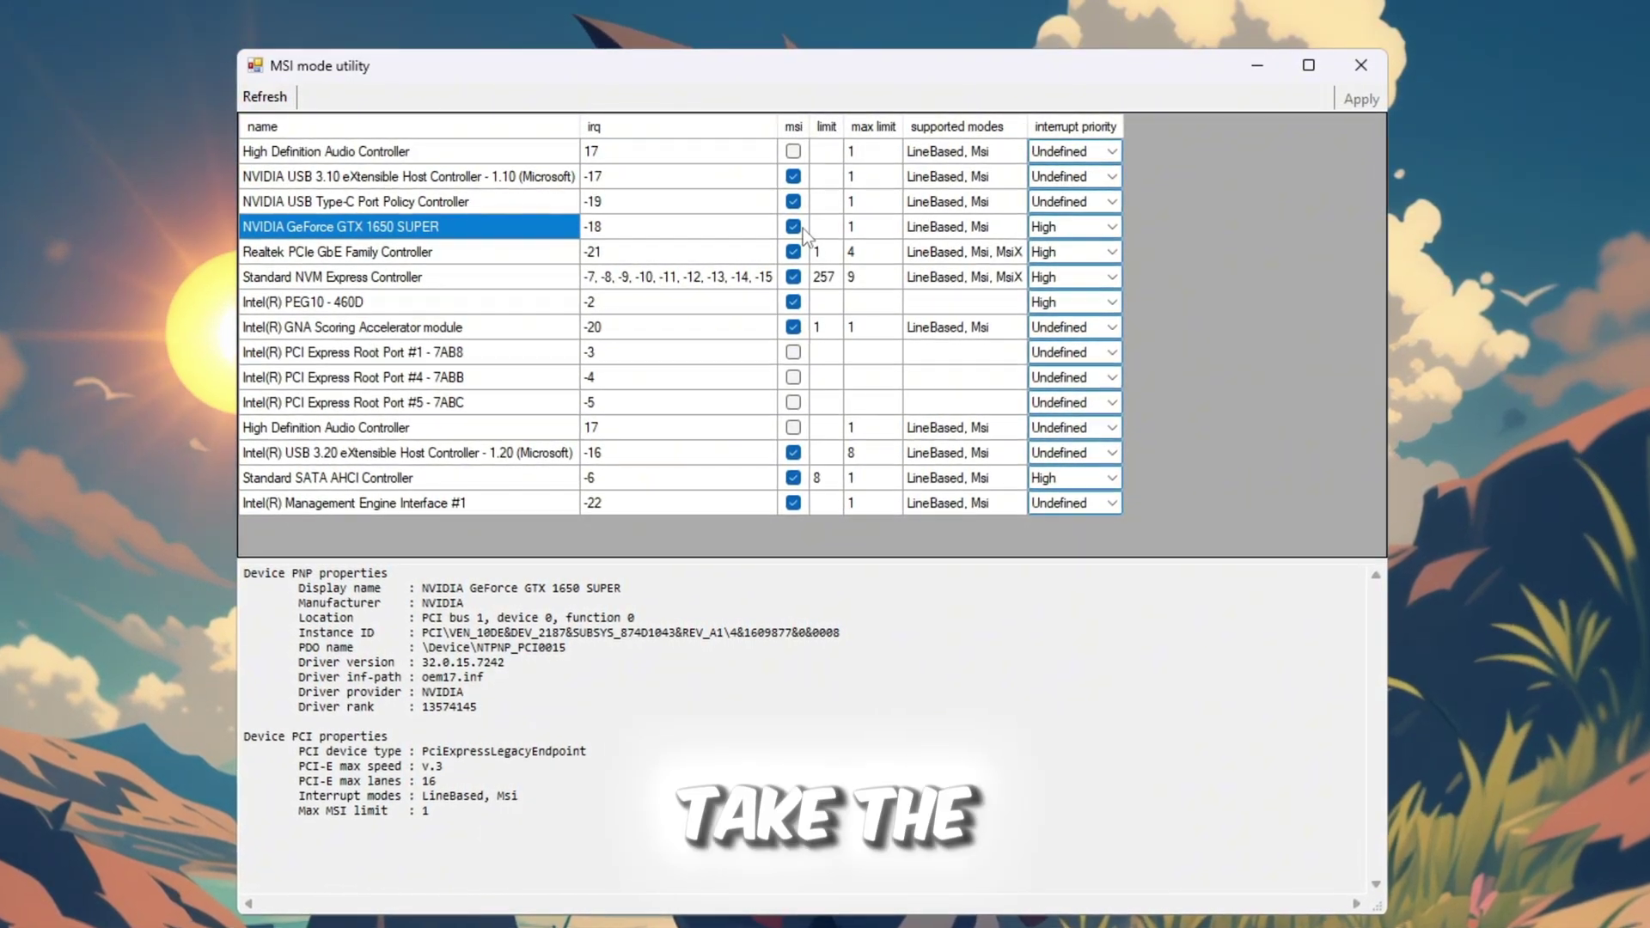
click(1109, 302)
click(1096, 300)
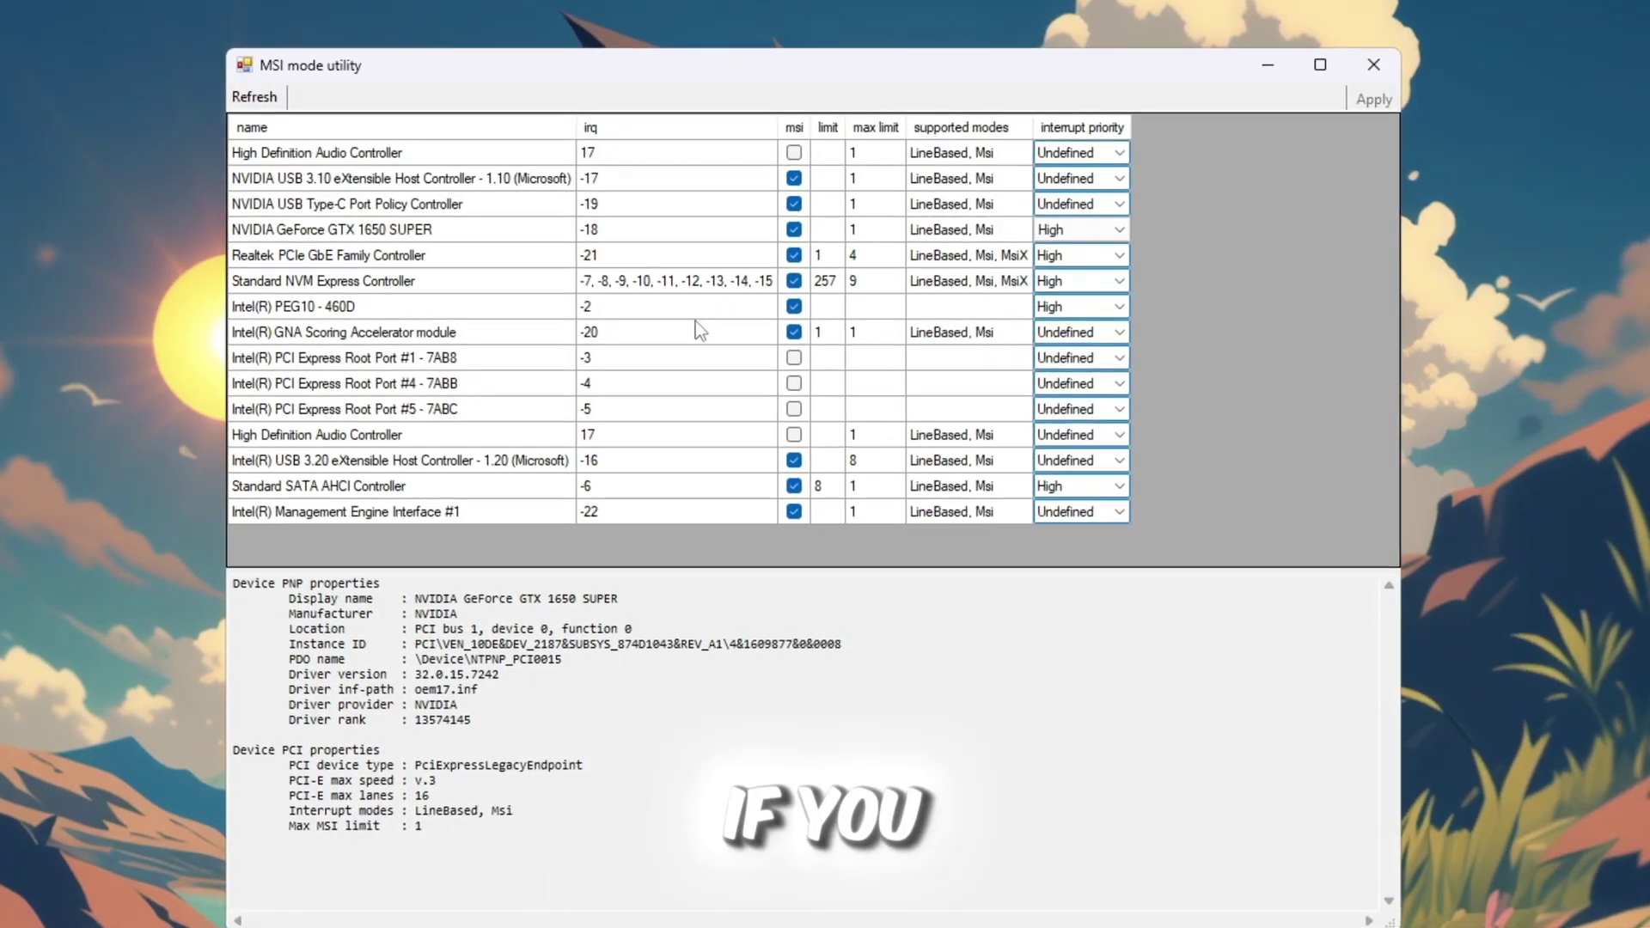
click(432, 314)
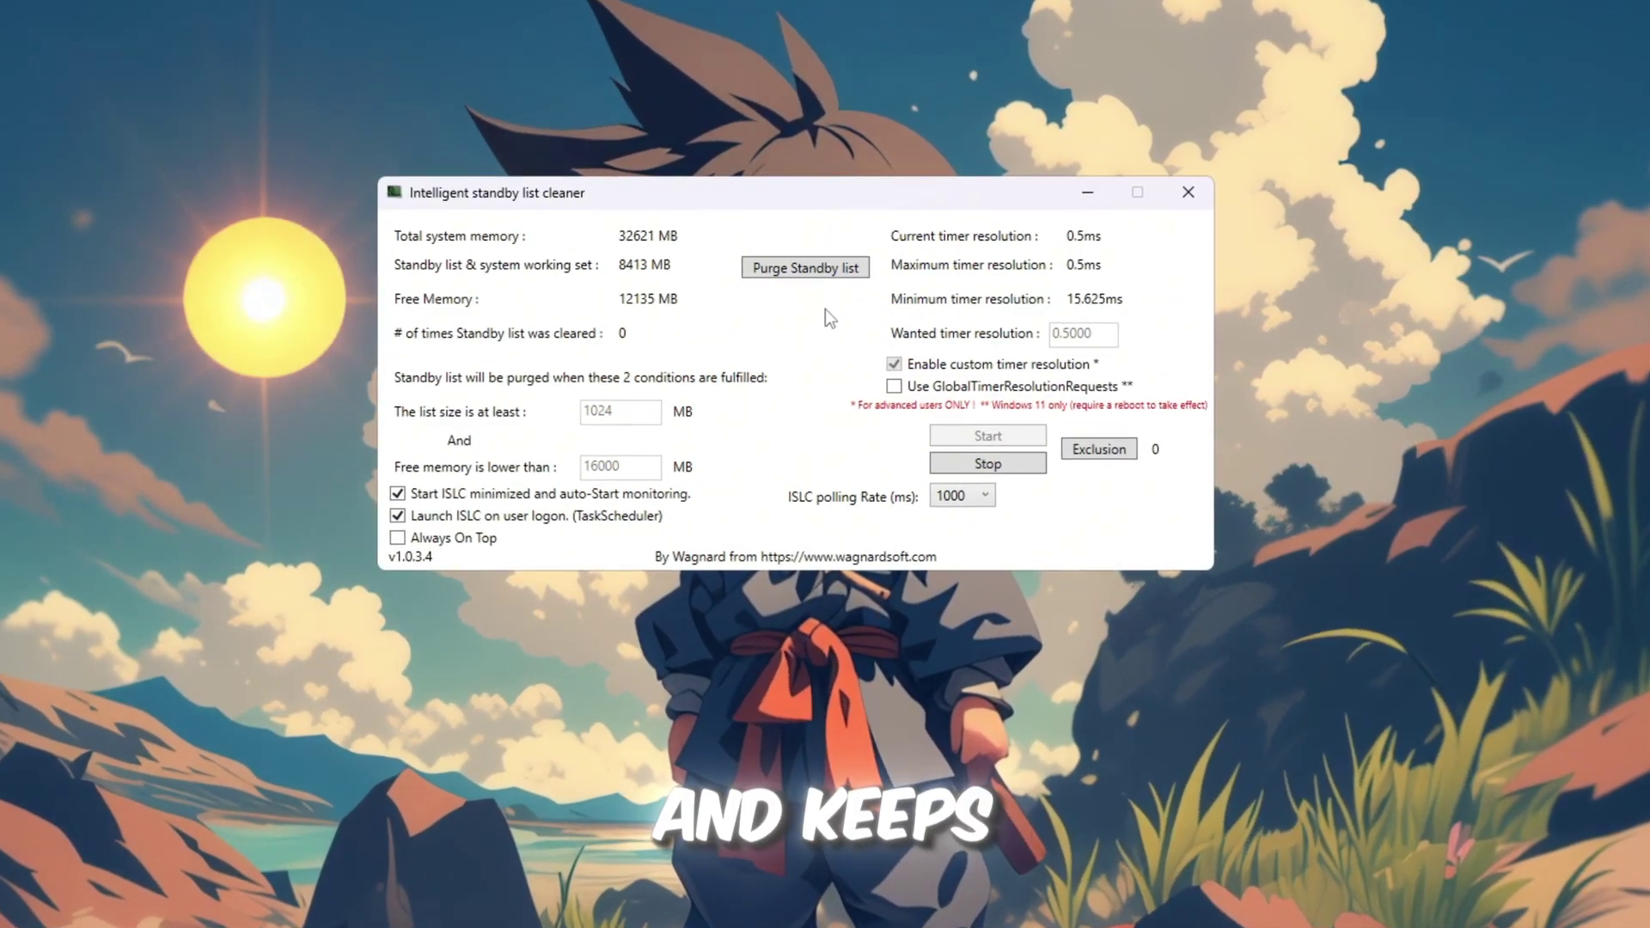
Purge the standby list, select the 16000 free-memory threshold and keep start-minimized enabled.
click(1012, 469)
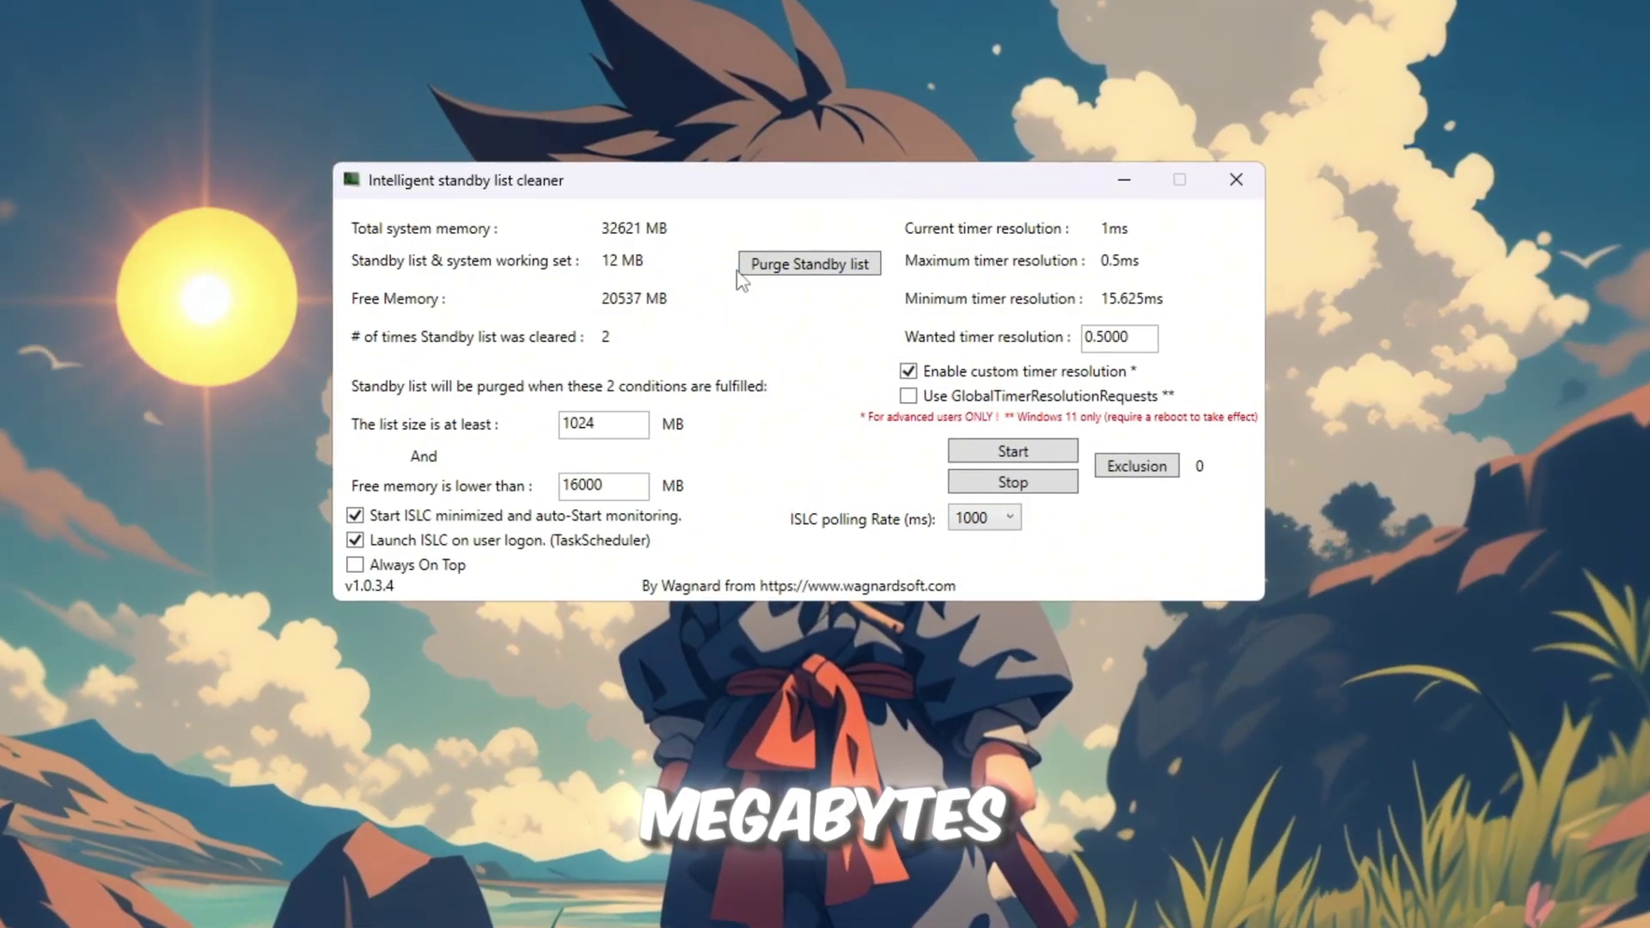
drag(637, 490, 334, 510)
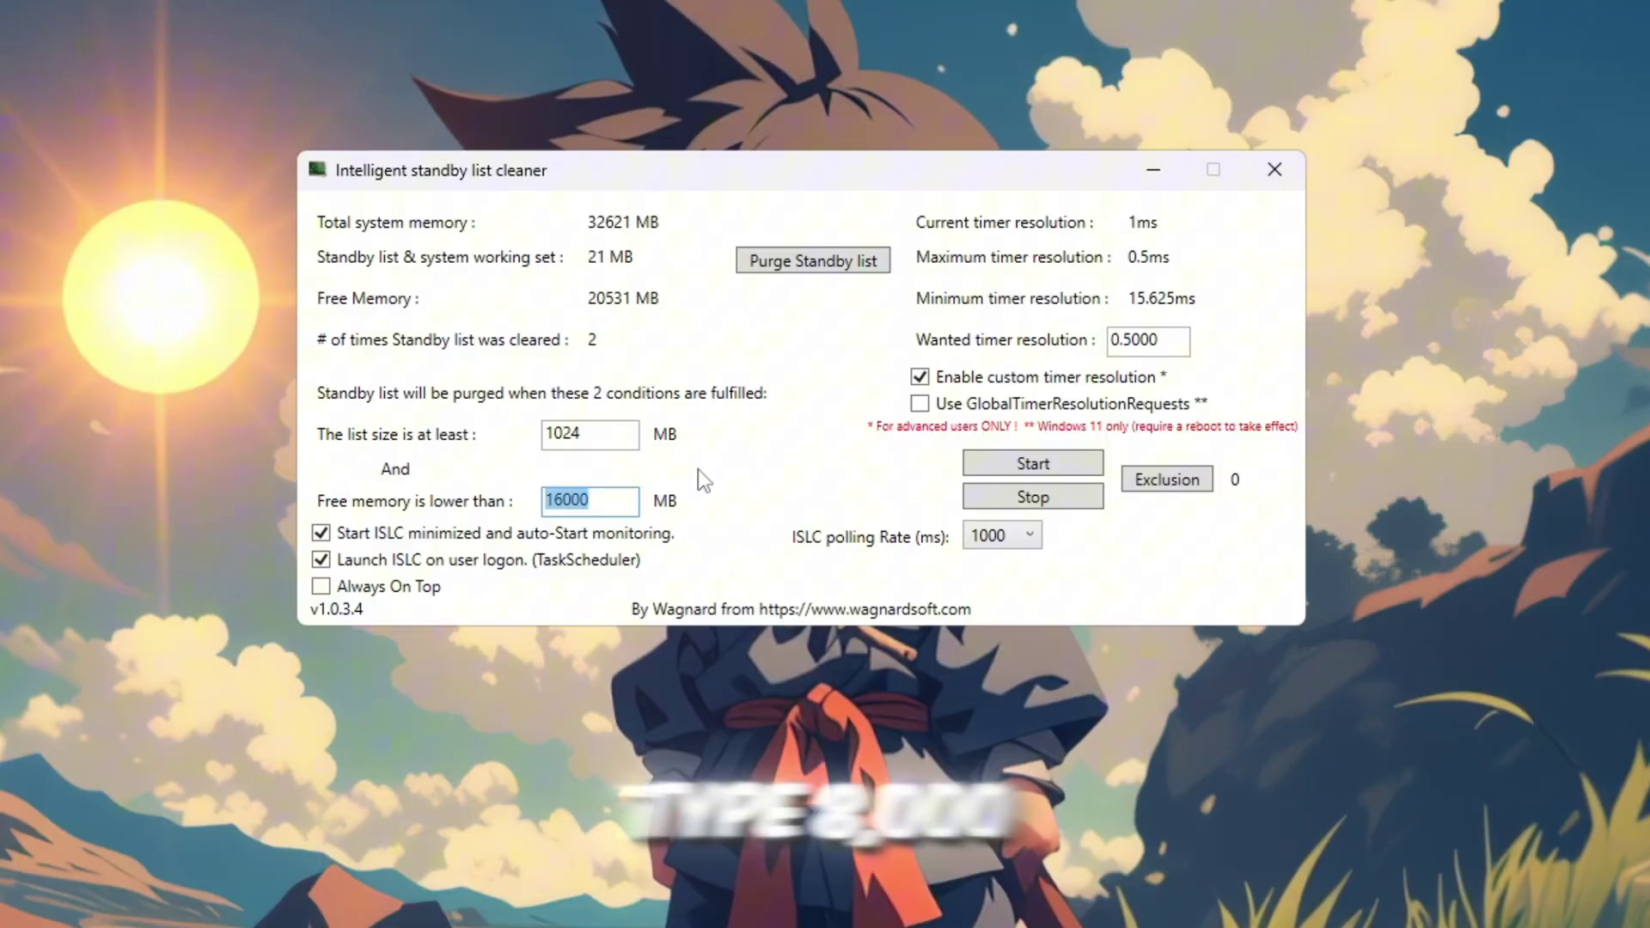
click(320, 534)
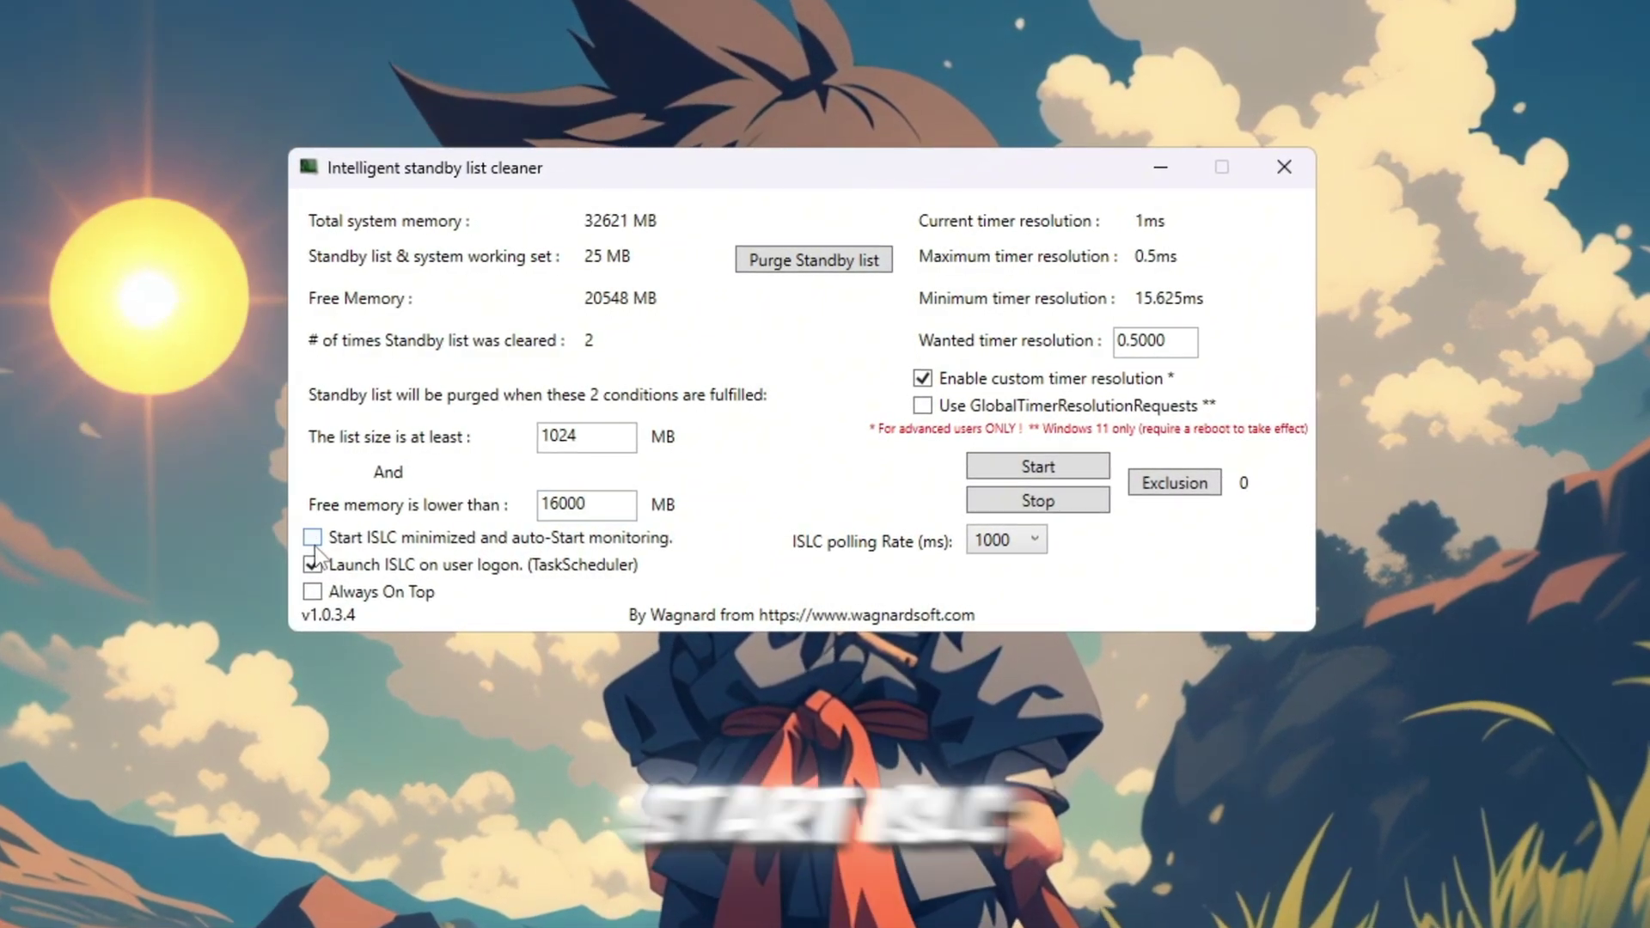
click(312, 538)
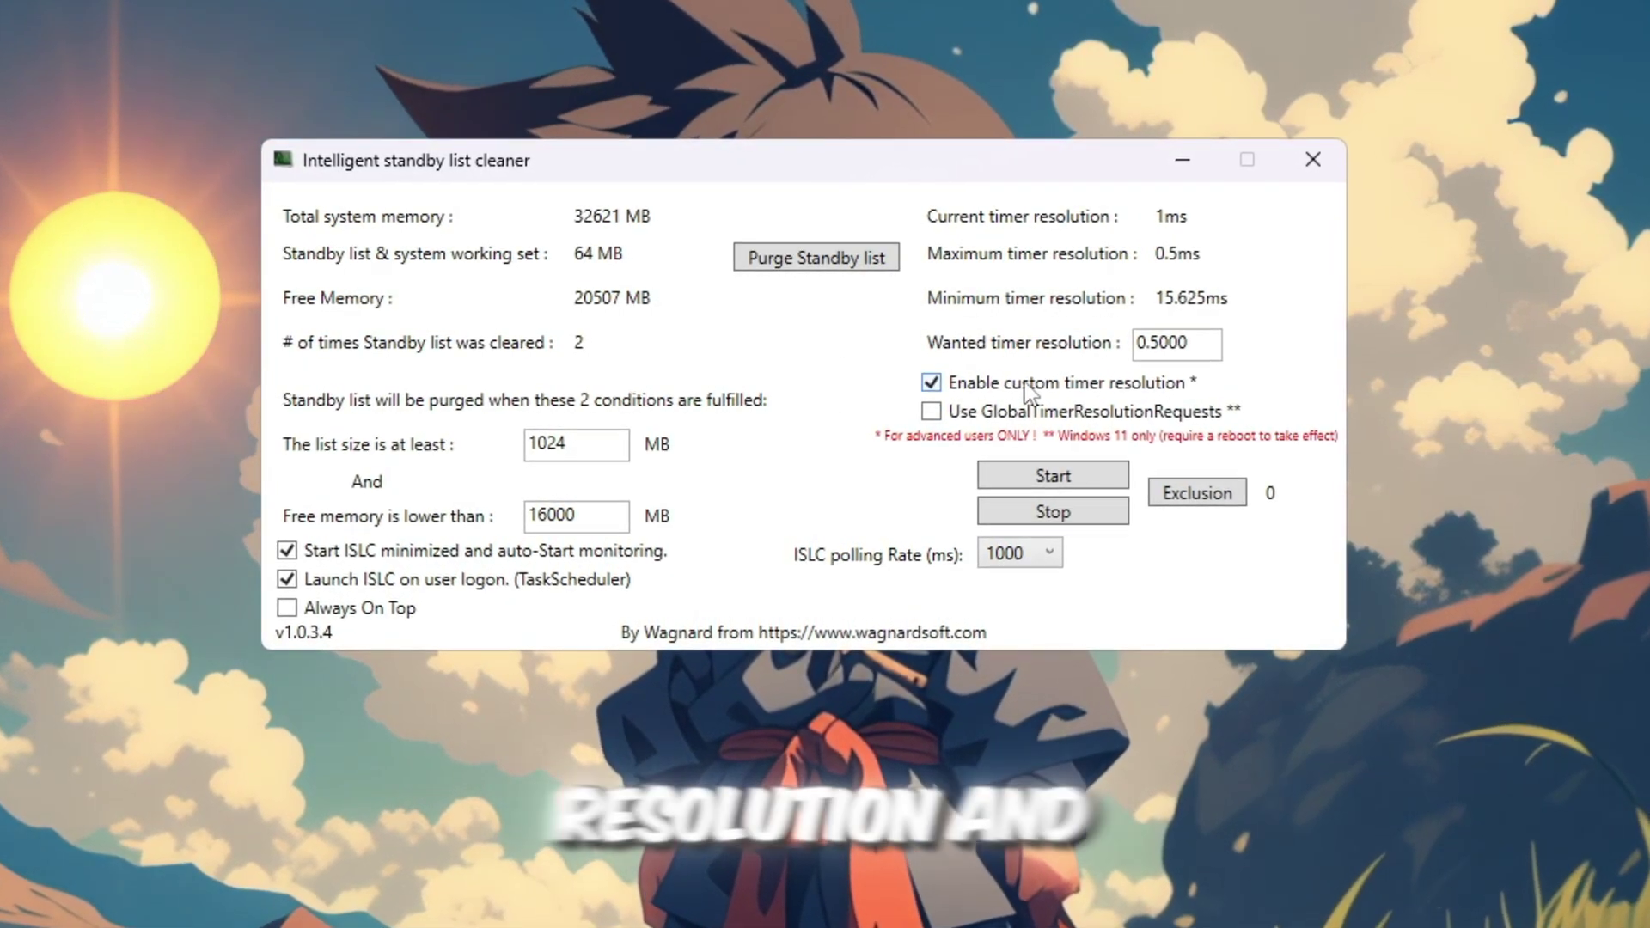
Set 0.5000 timer resolution and 1000 ms polling, start monitoring, and purge again.
double_click(1181, 344)
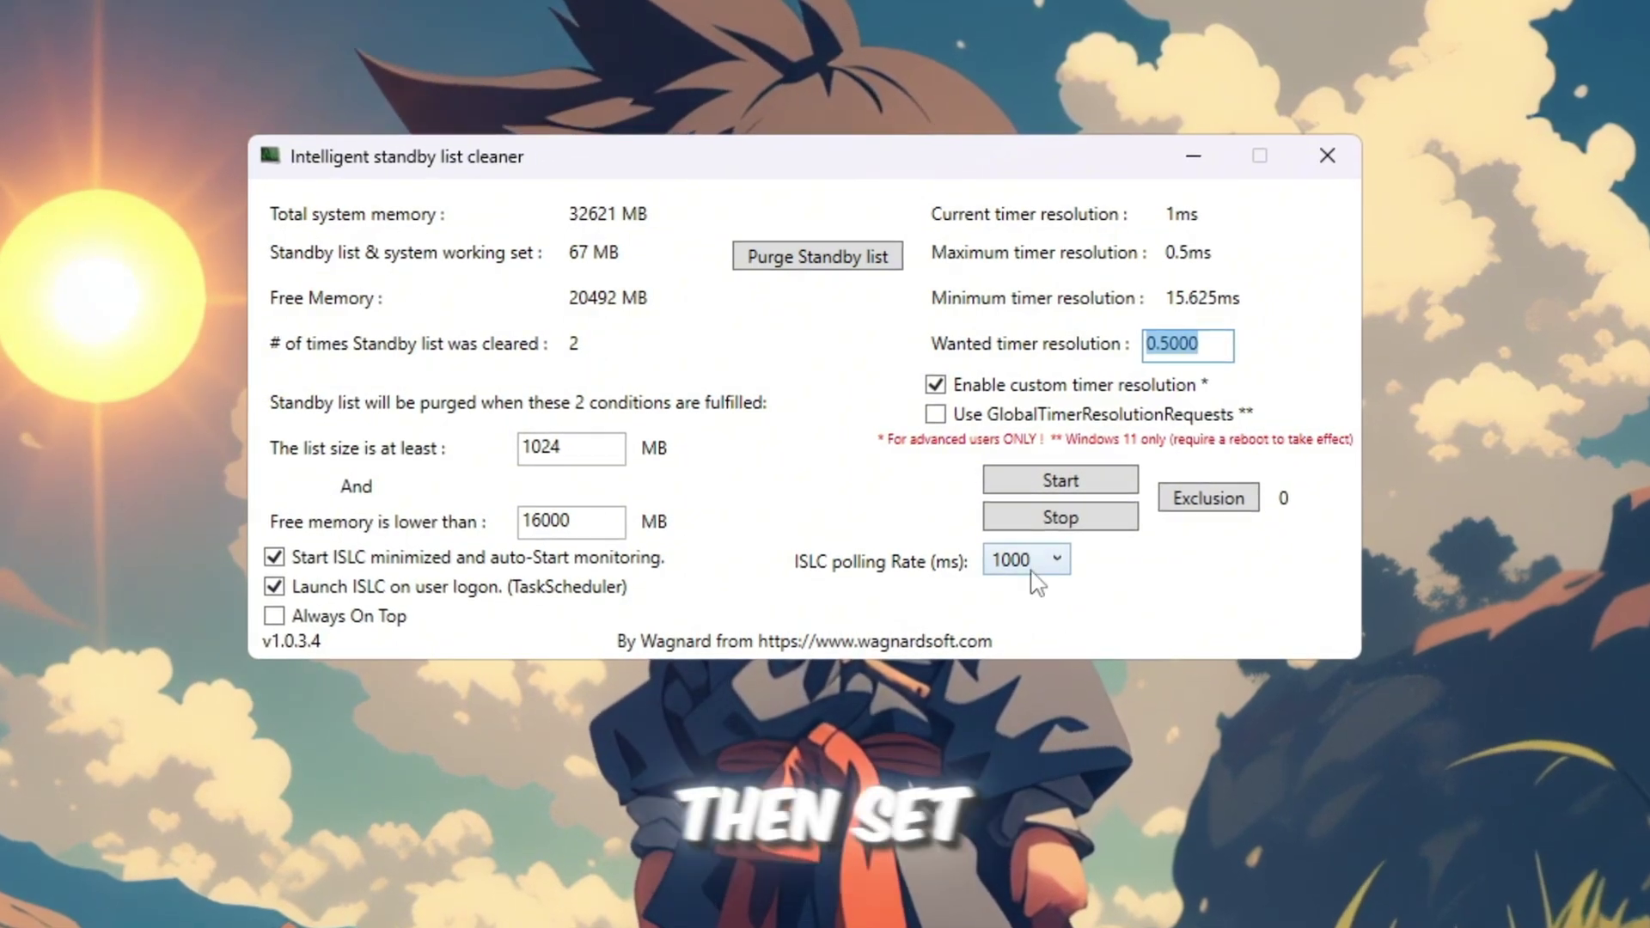
click(1031, 569)
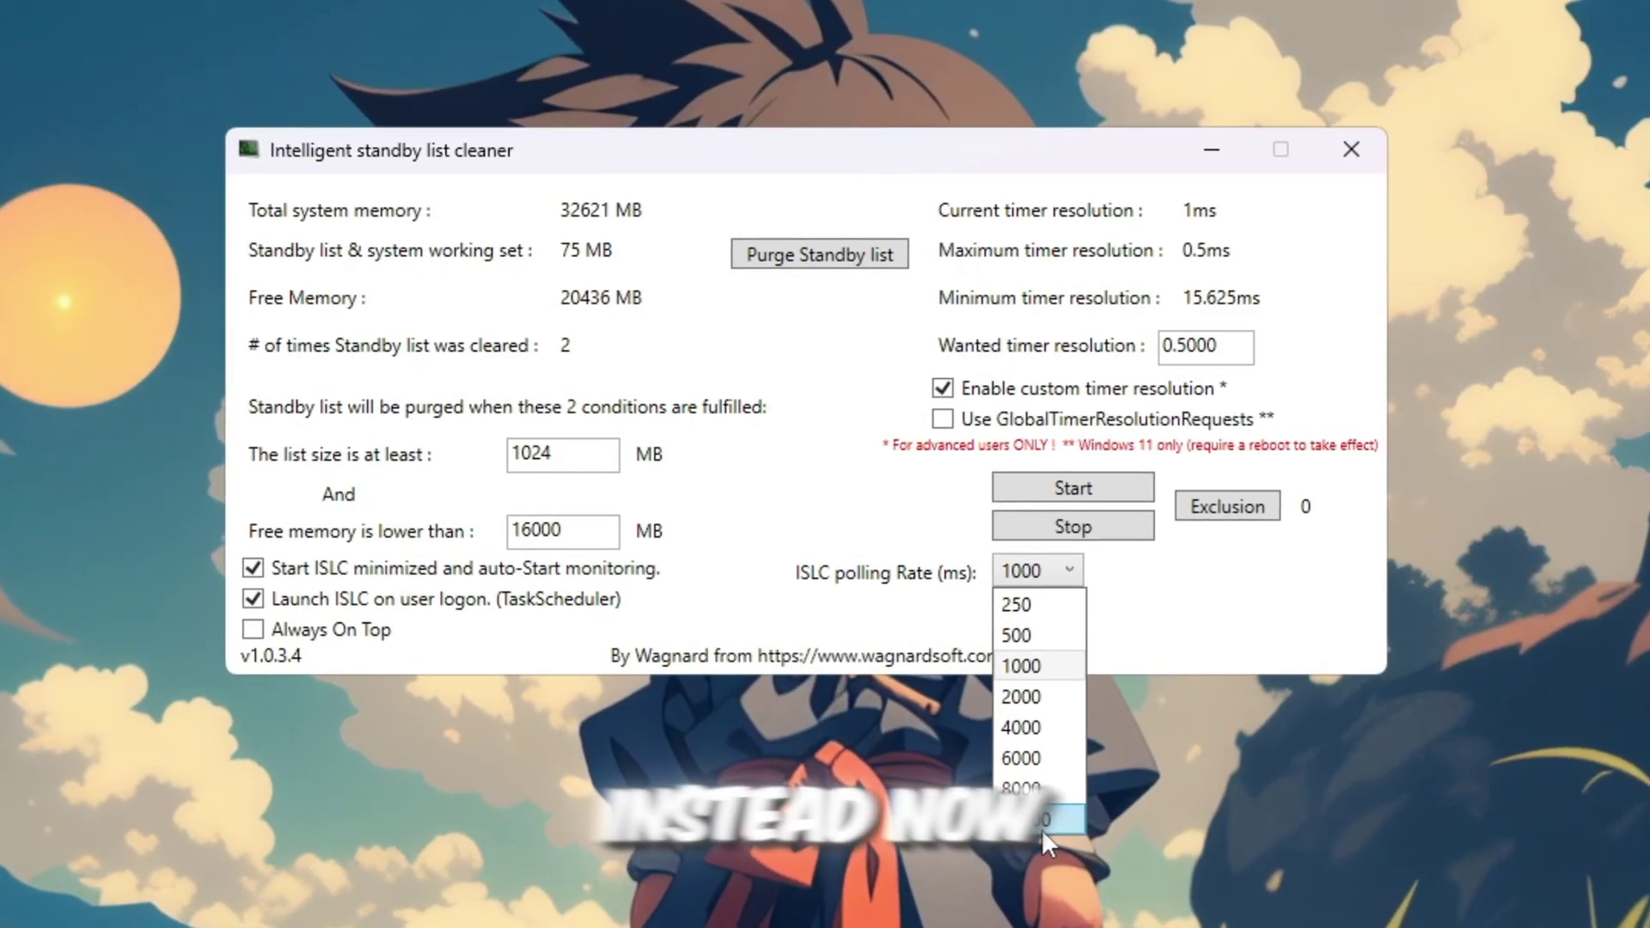
click(1031, 669)
click(1076, 492)
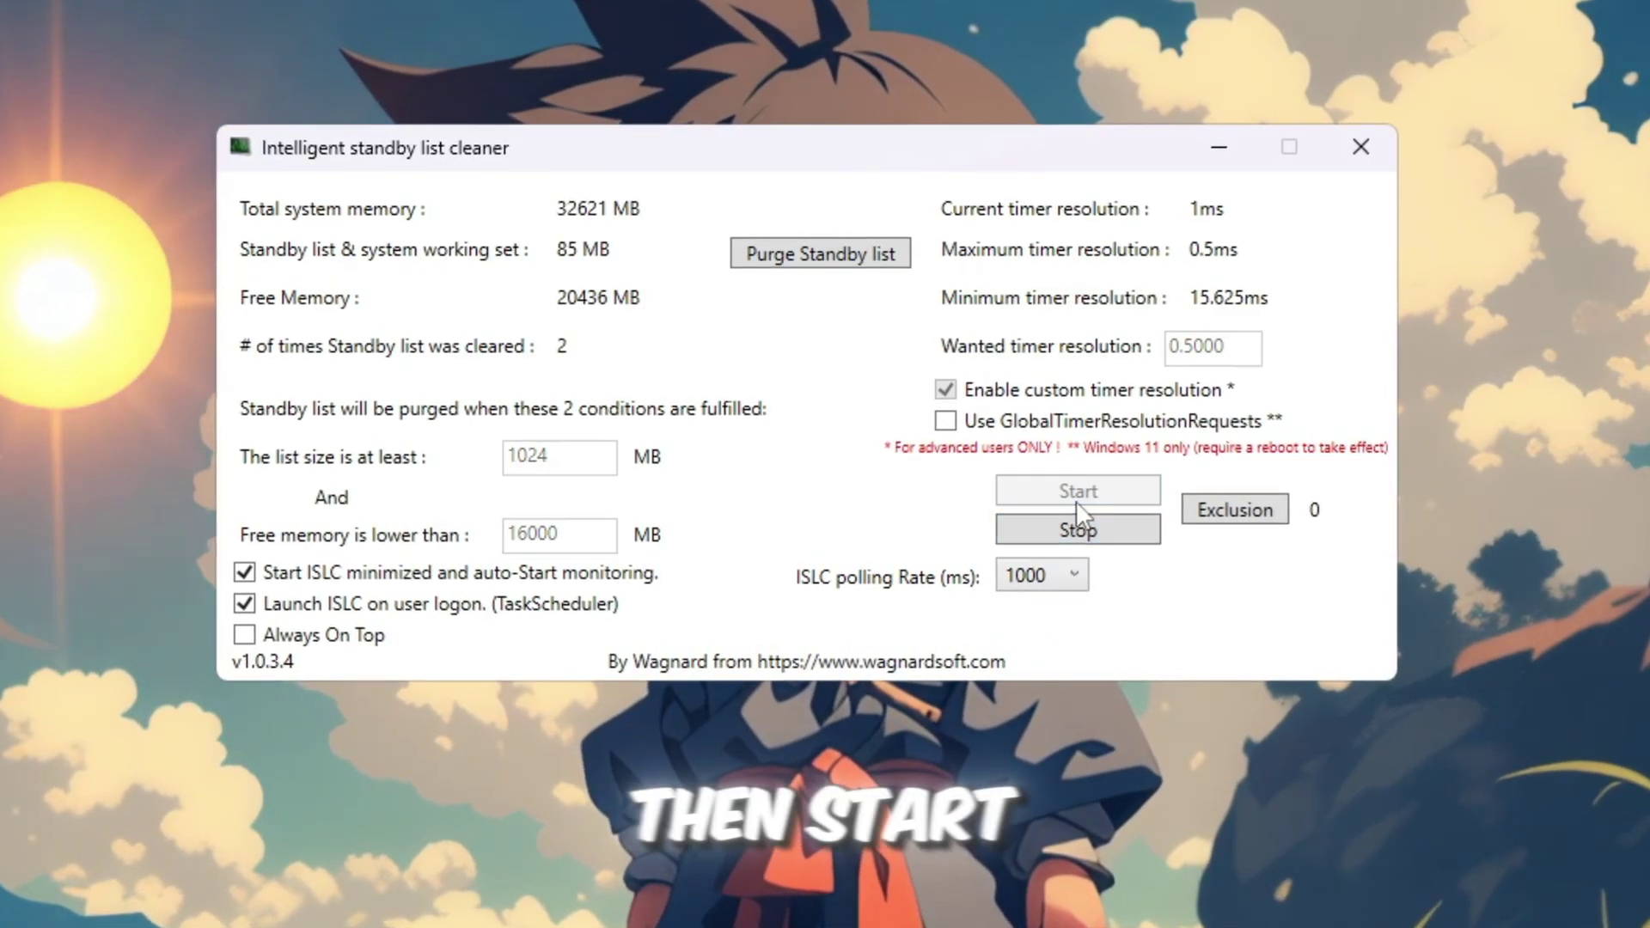
click(832, 256)
click(832, 256)
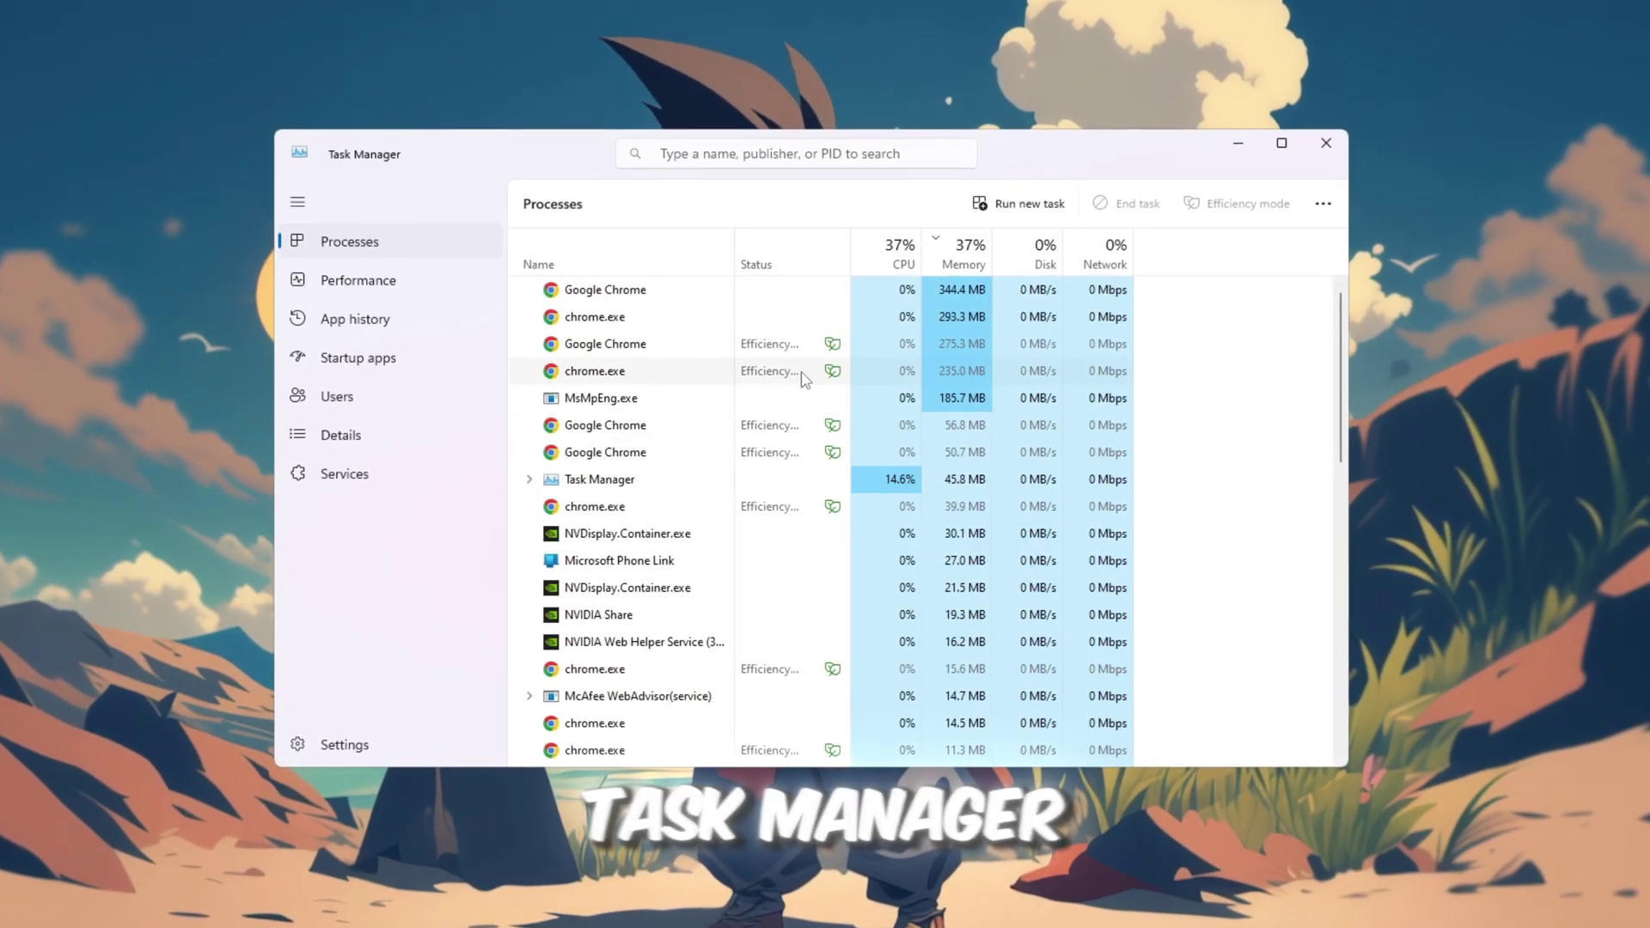
Open Task Manager's Startup apps list and inspect the enable/disable actions for AnyDesk.
click(438, 367)
scroll(851, 430, down, 3)
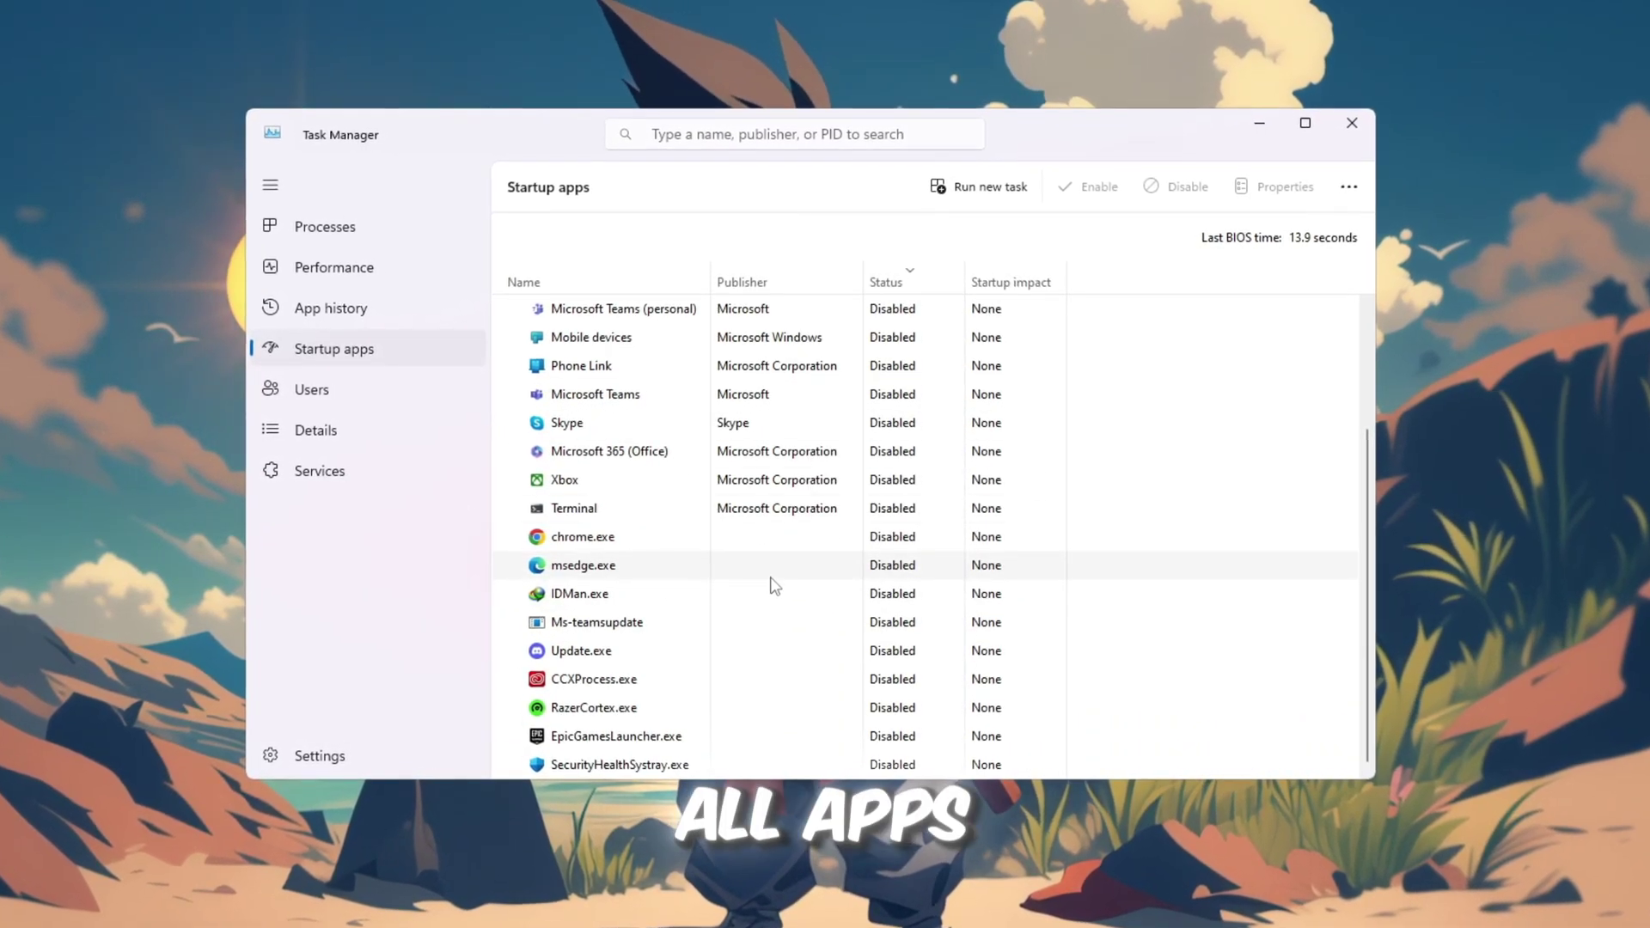
scroll(774, 586, up, 3)
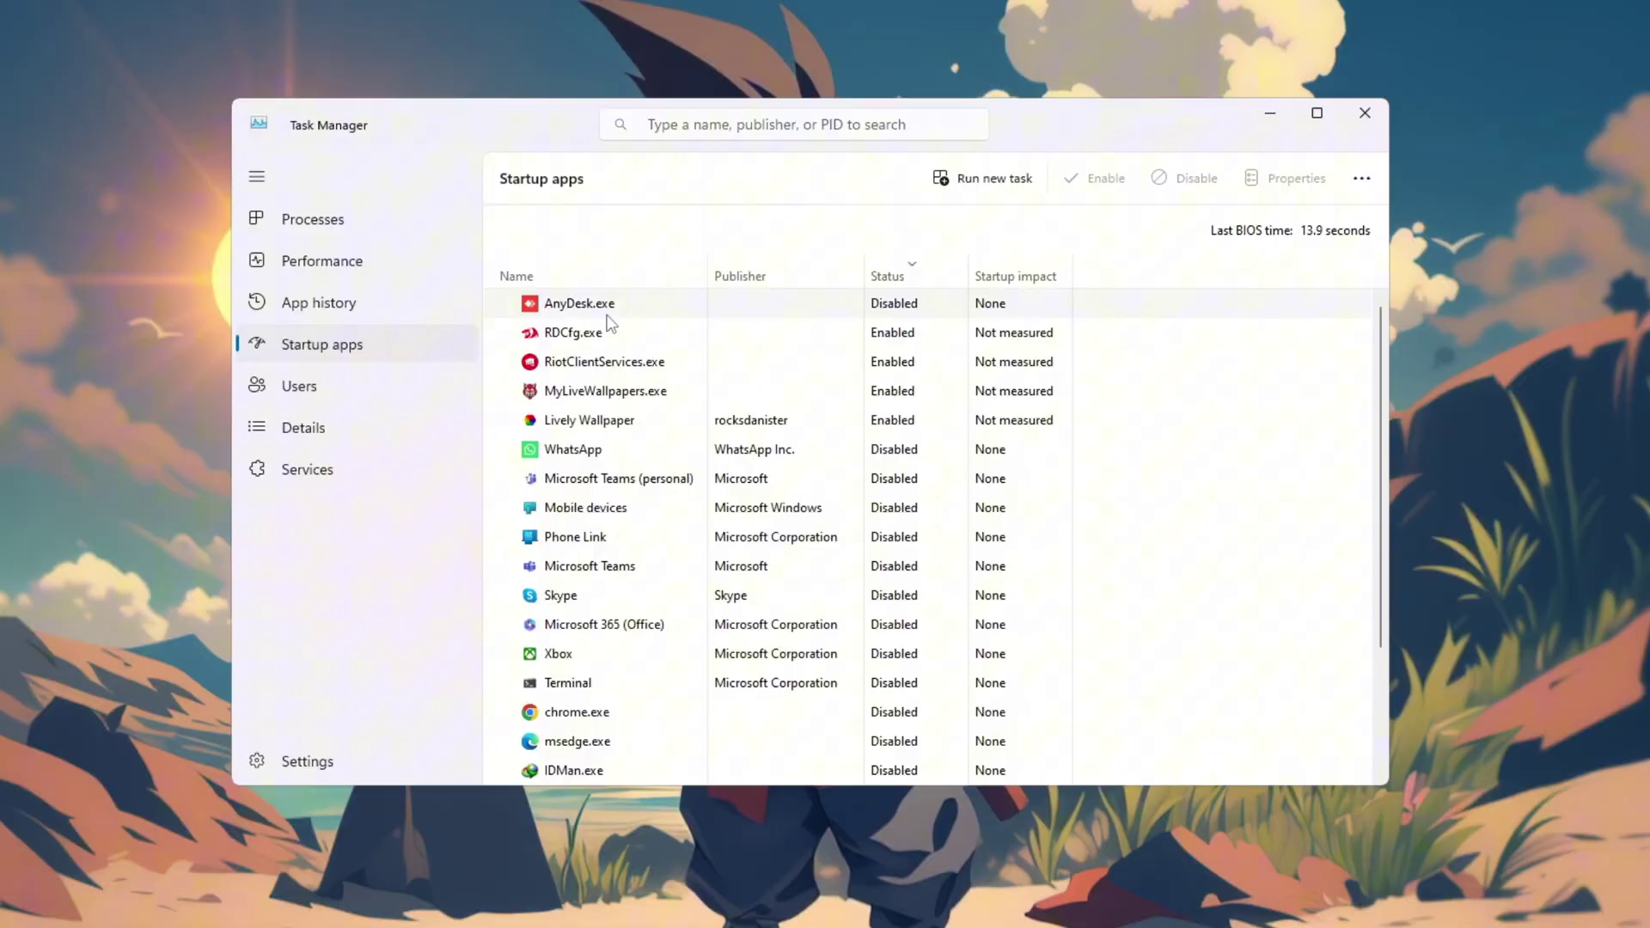
right_click(875, 305)
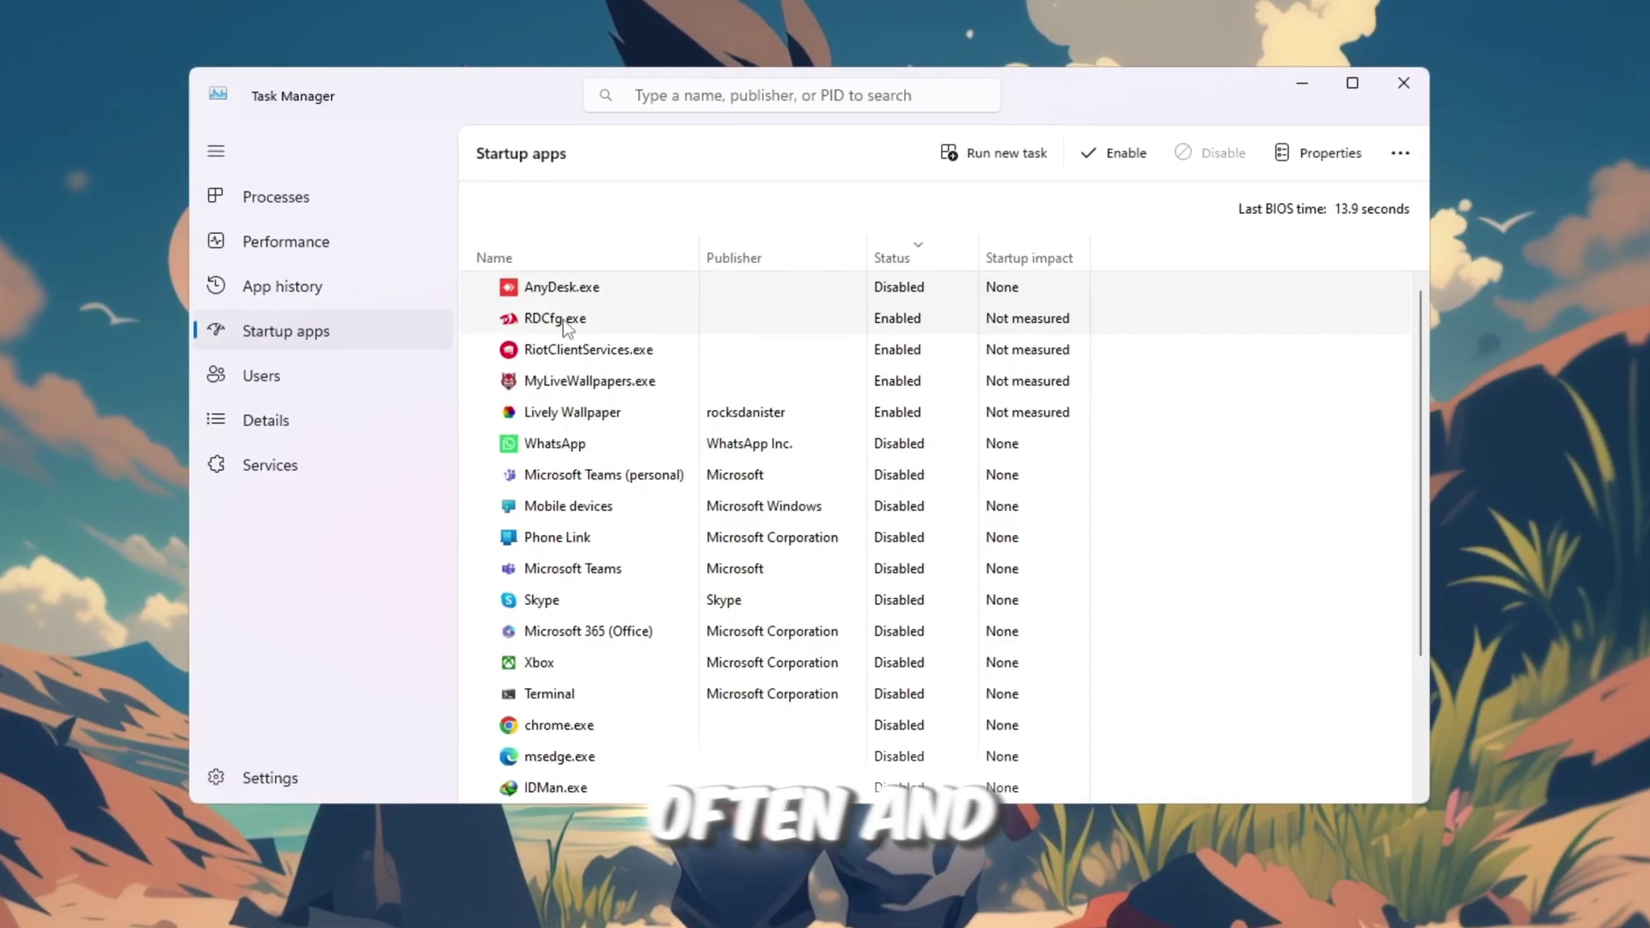
click(665, 349)
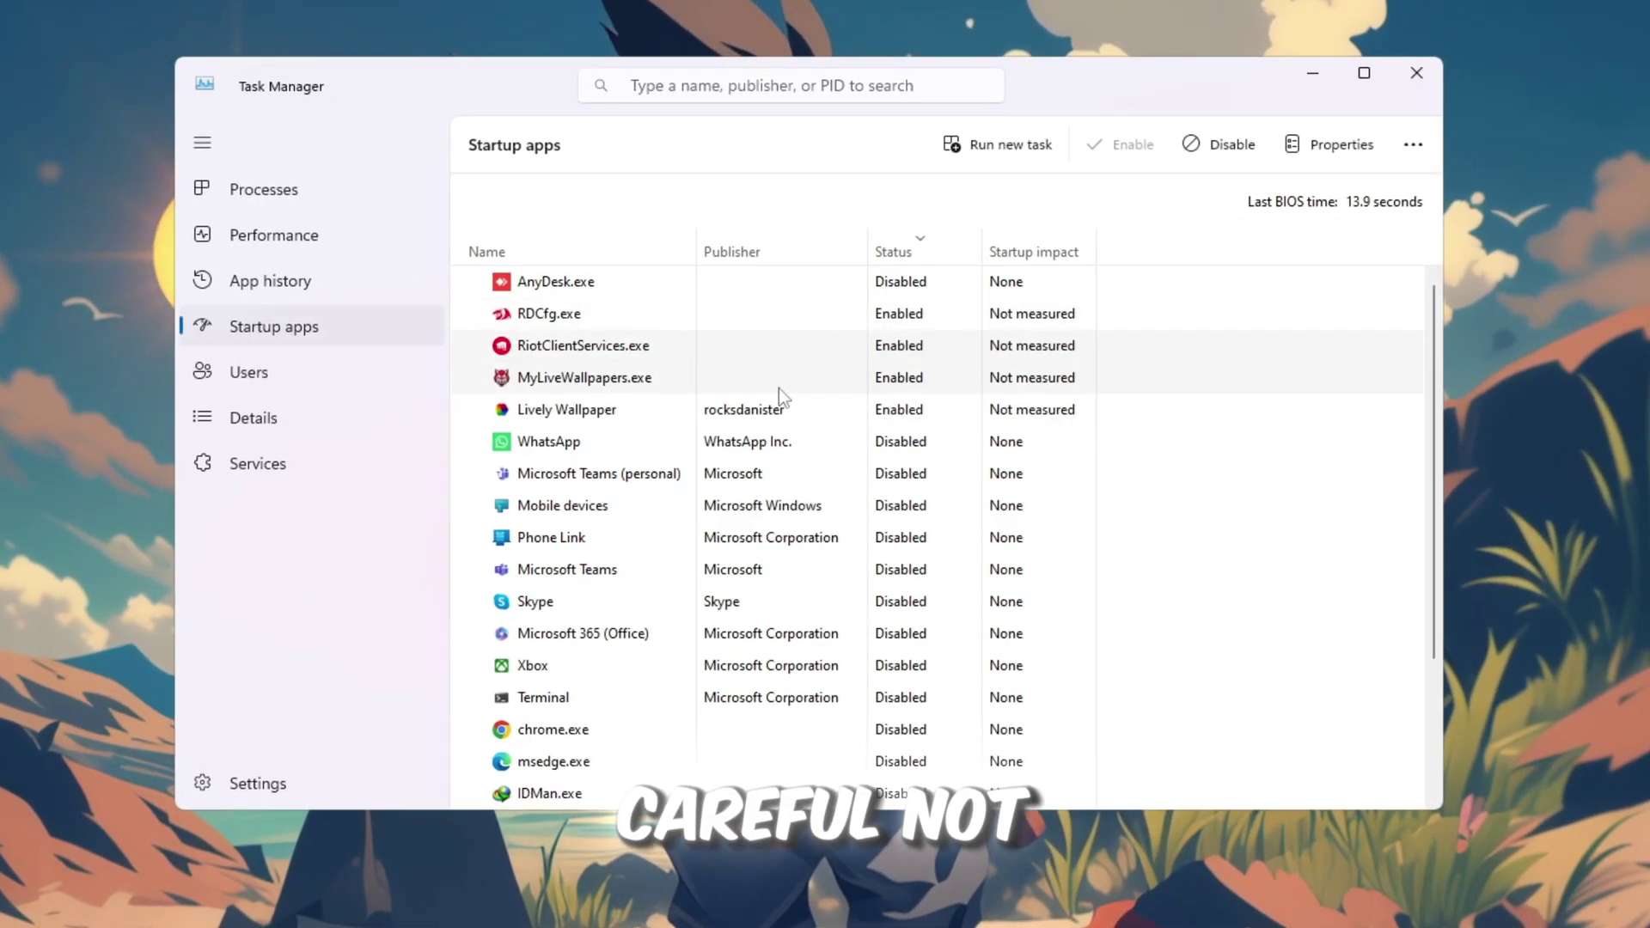